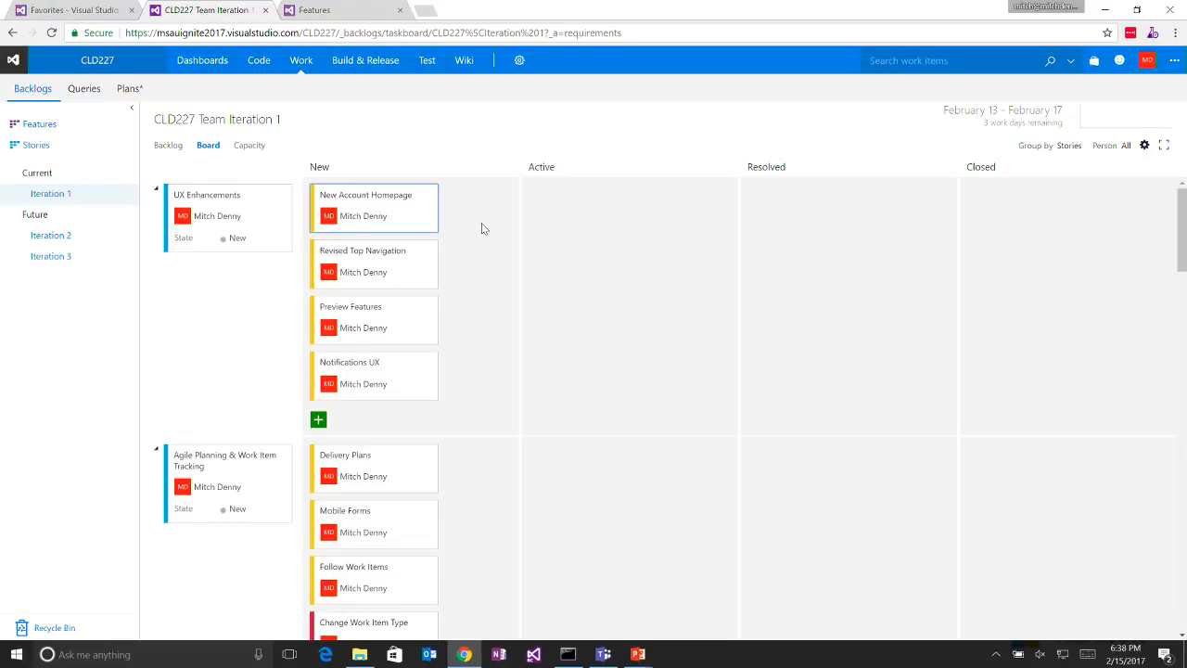
# - Review the account home page's favorites, assigned work items, active pull requests and projects
pyautogui.click(74, 9)
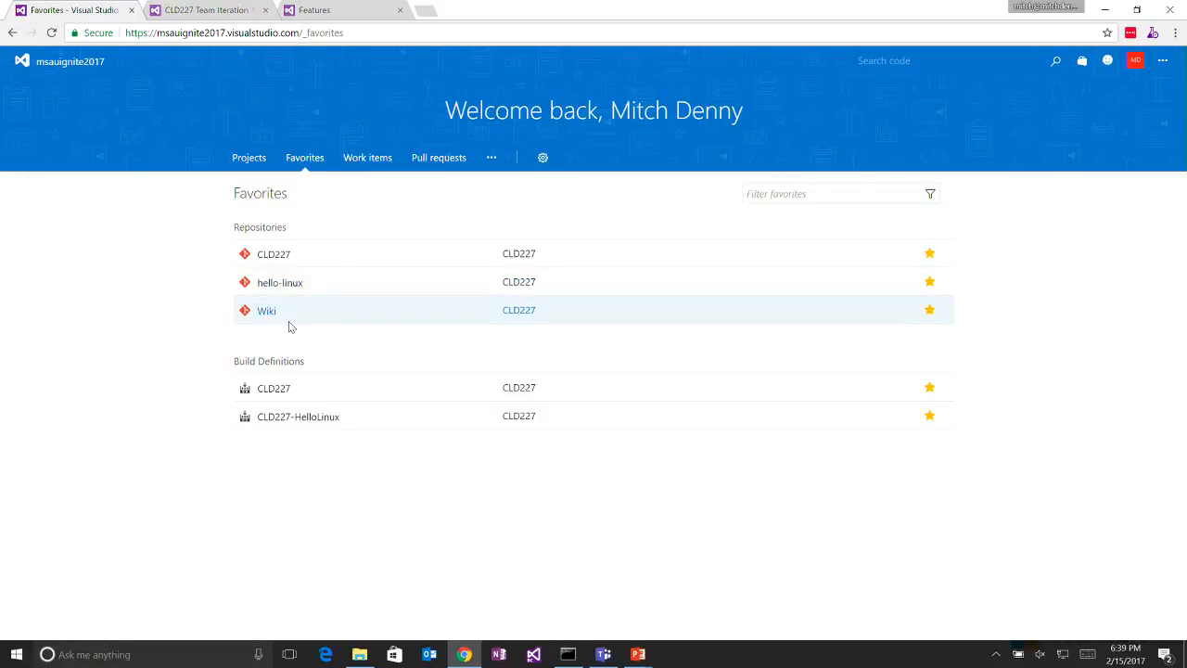
pyautogui.click(376, 171)
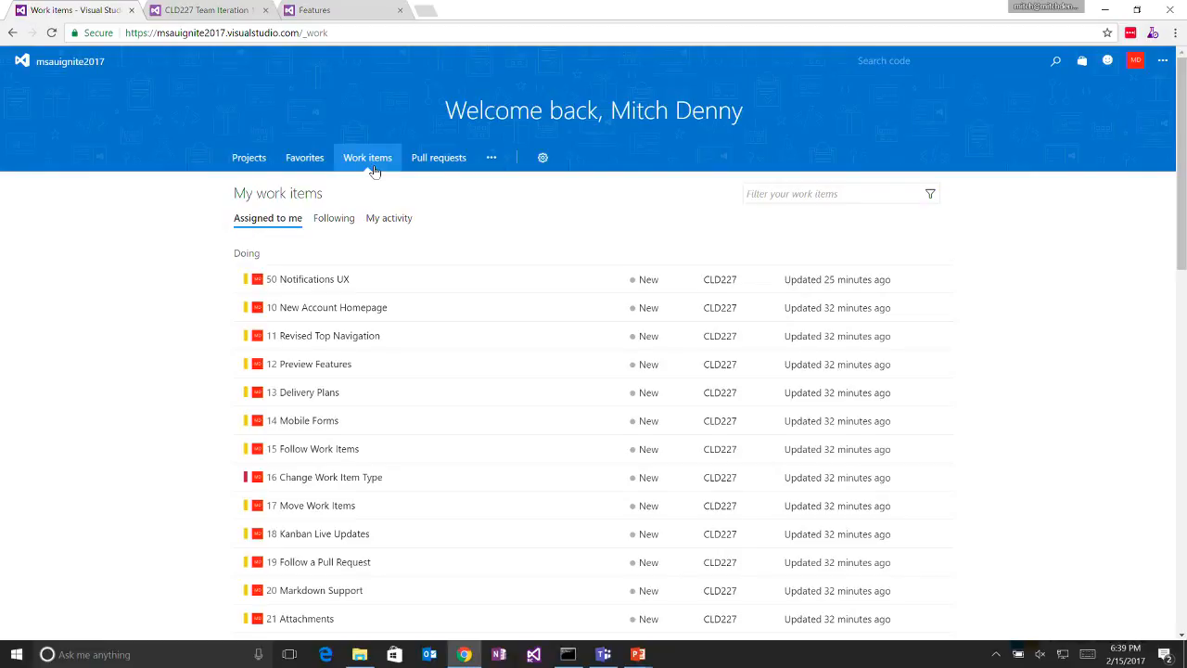
pyautogui.click(433, 174)
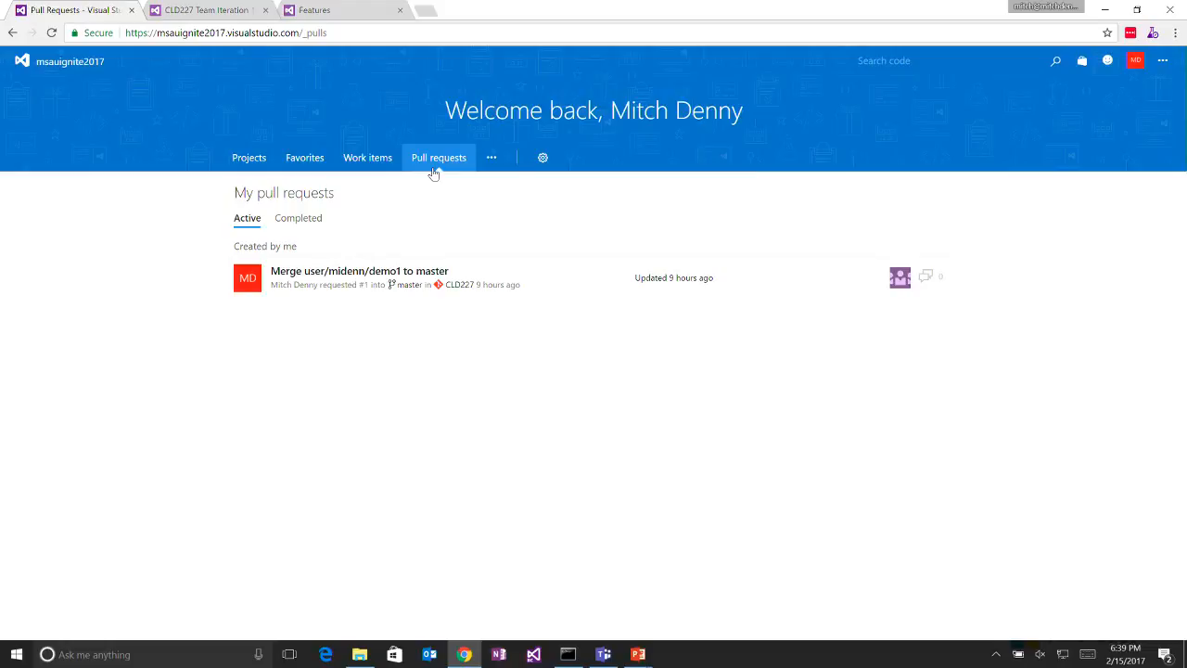
pyautogui.click(246, 160)
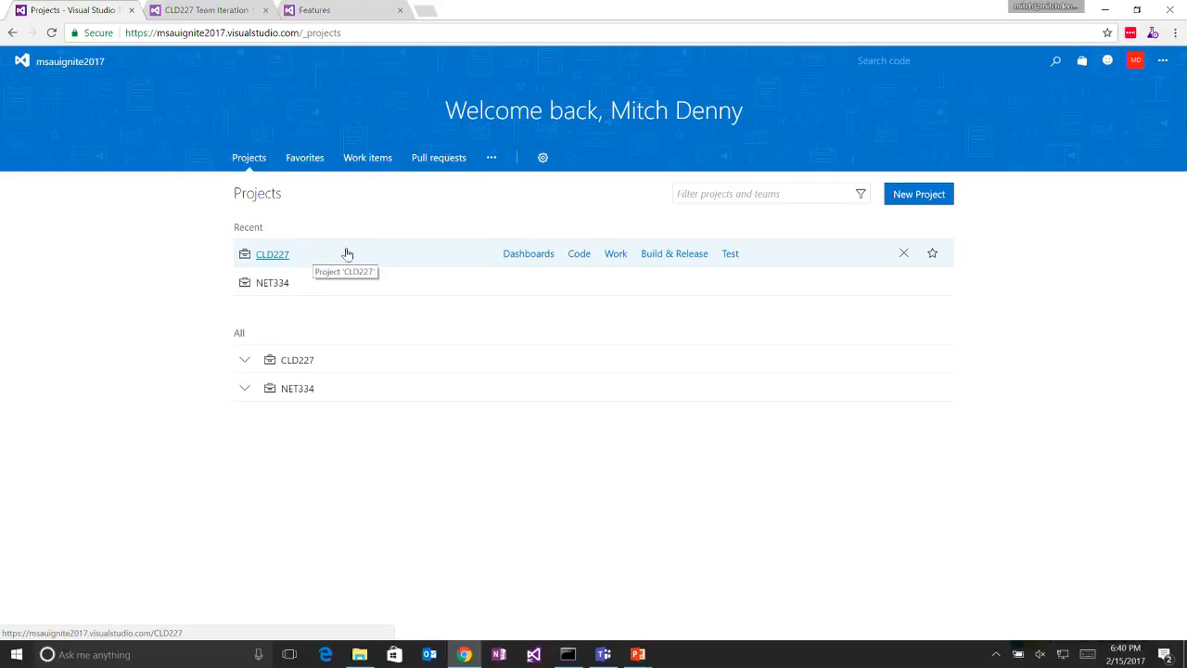
# - On the CLD227 Team Iteration 1 board, move the New Account Homepage and Revised Top Navigation tasks to Closed
pyautogui.click(204, 6)
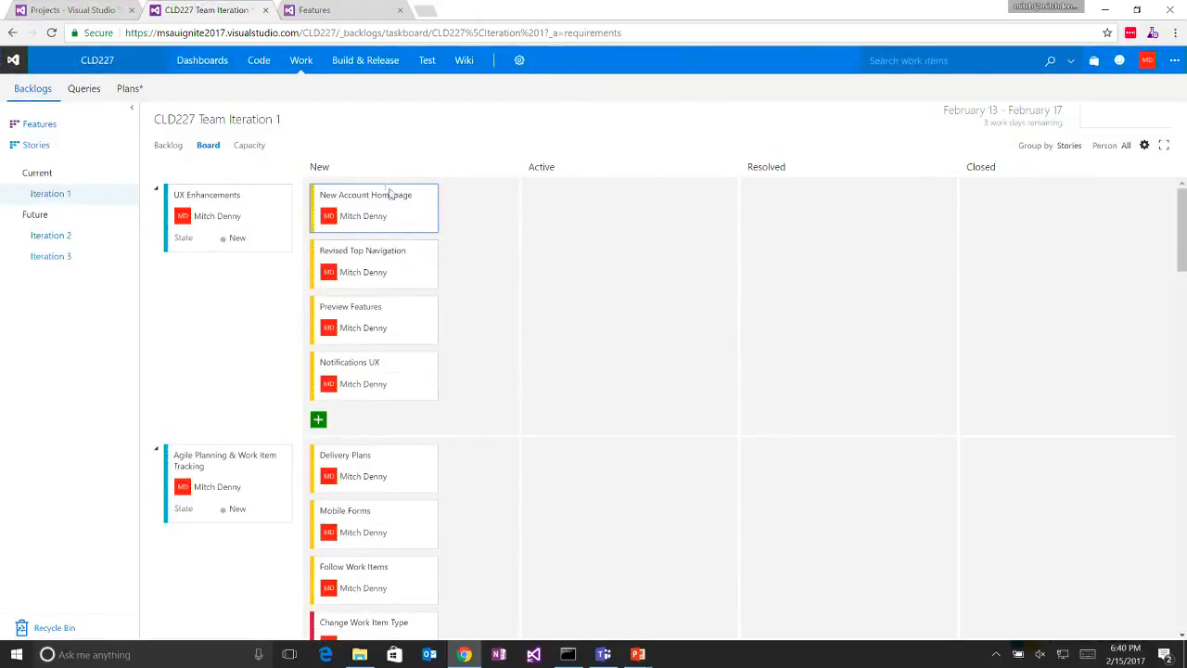
pyautogui.moveTo(390, 196); pyautogui.dragTo(1020, 215)
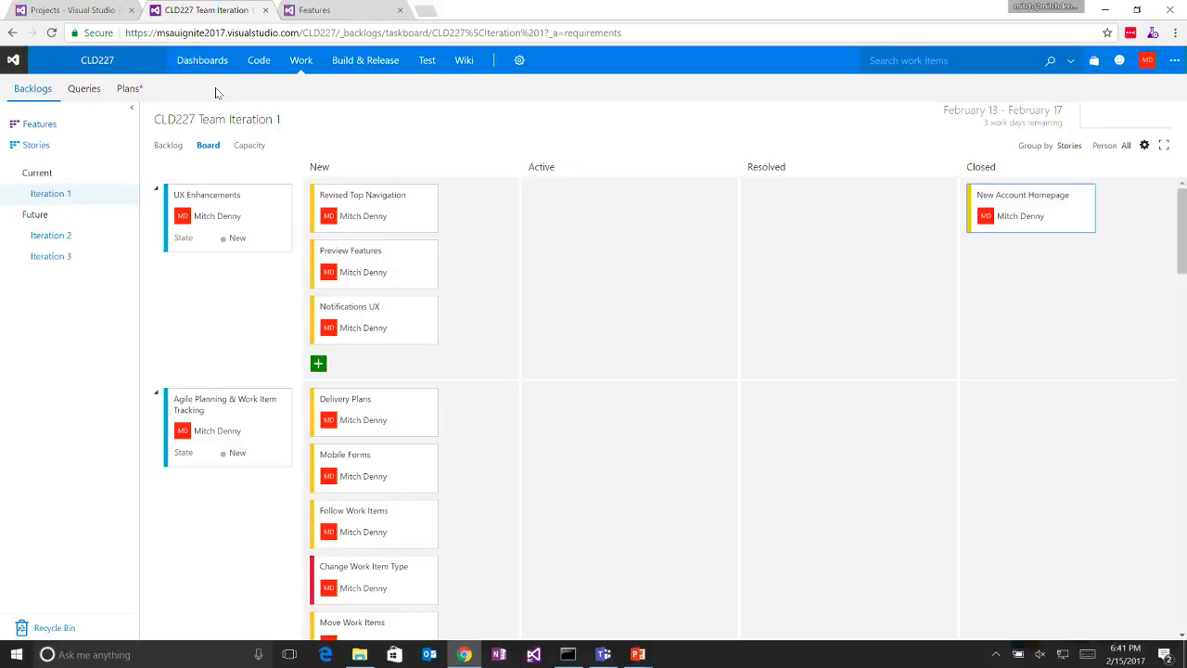
pyautogui.moveTo(397, 70)
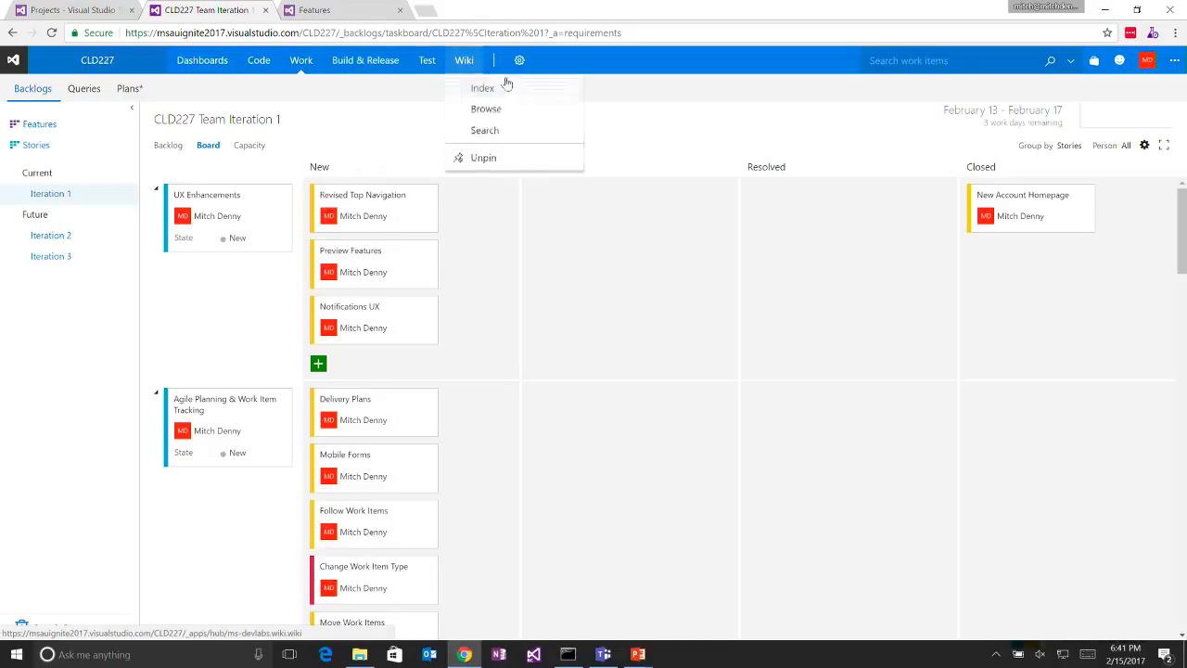
pyautogui.moveTo(414, 199); pyautogui.dragTo(1127, 310)
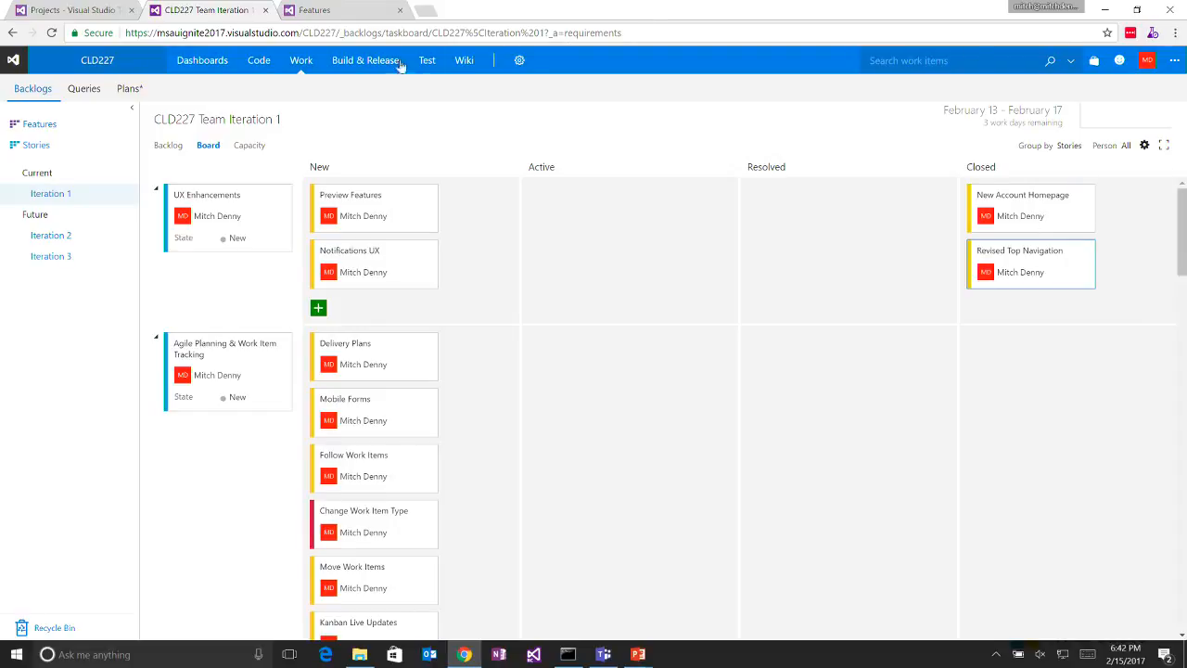
# - Open the CLD227 project's notification settings to view its team subscriptions
pyautogui.click(520, 61)
pyautogui.moveTo(589, 303)
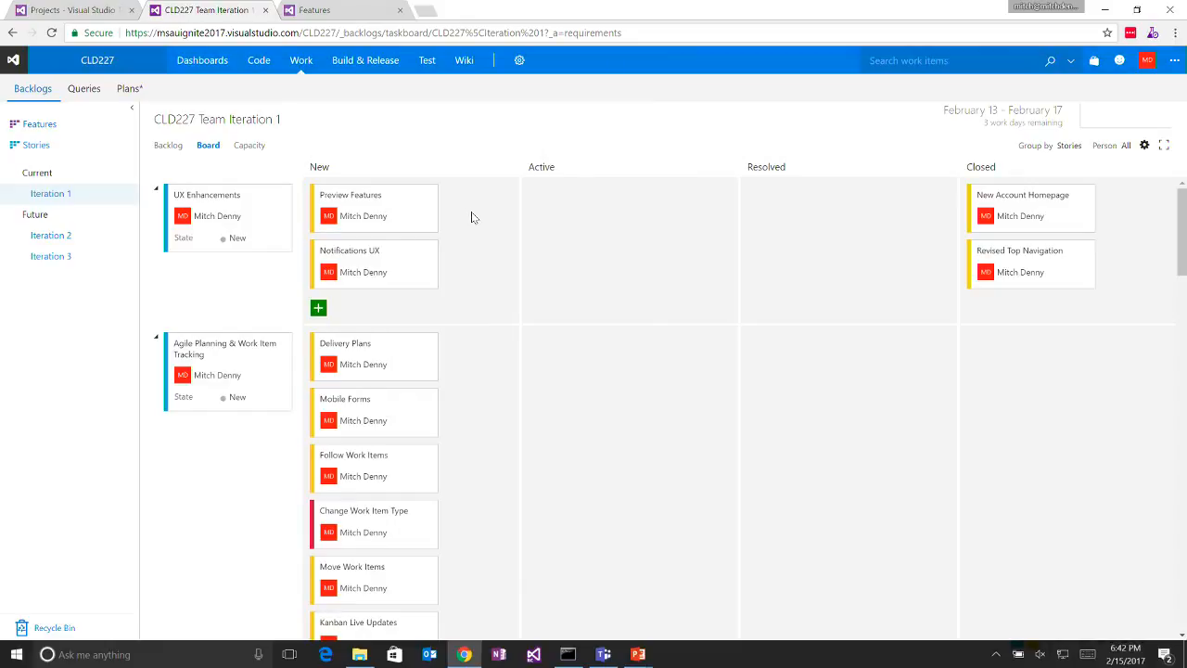
pyautogui.click(518, 61)
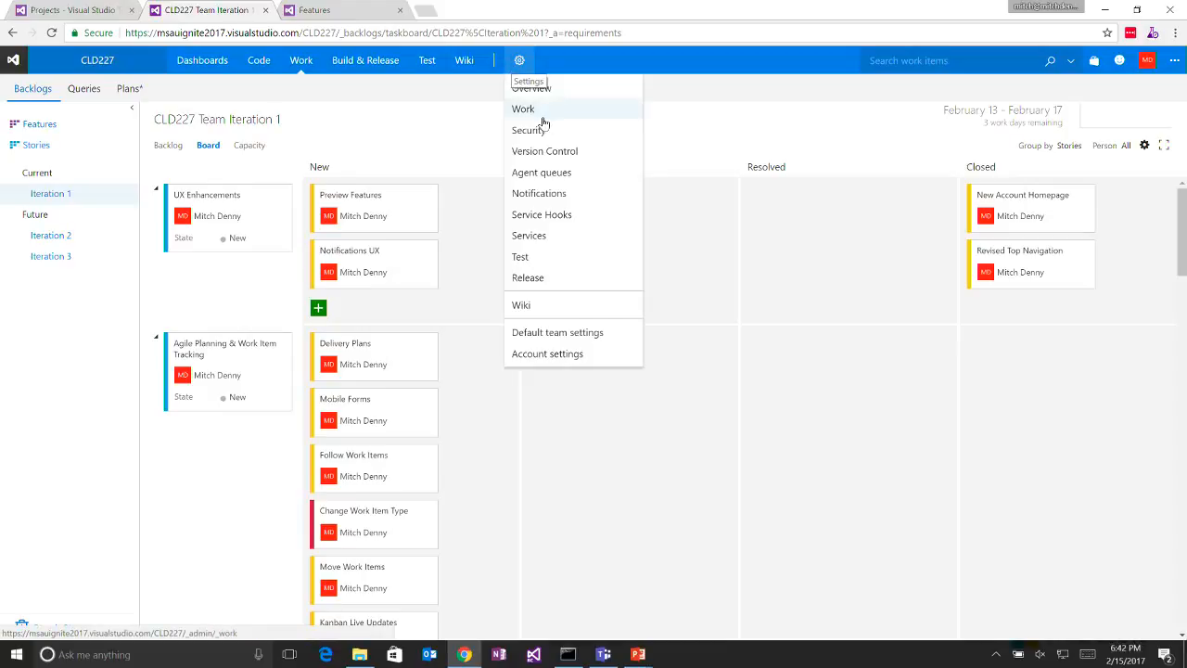
pyautogui.click(548, 196)
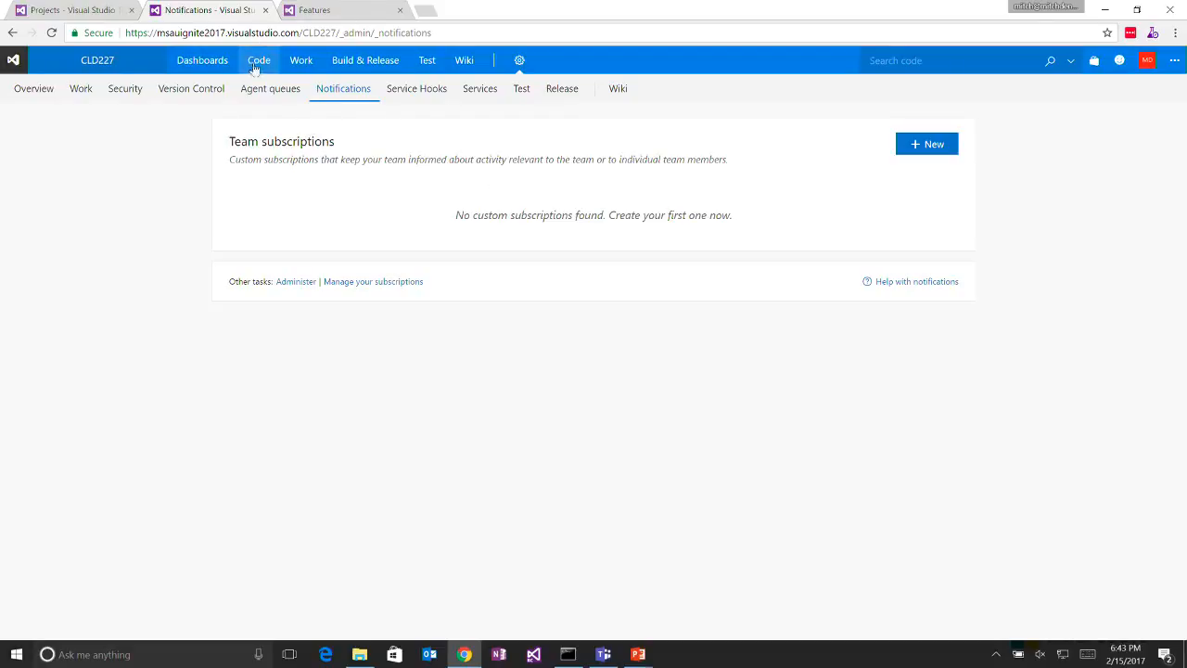
# - Return to the Iteration 1 work board and move the Notifications UX task to Closed
pyautogui.moveTo(301, 63)
pyautogui.click(301, 84)
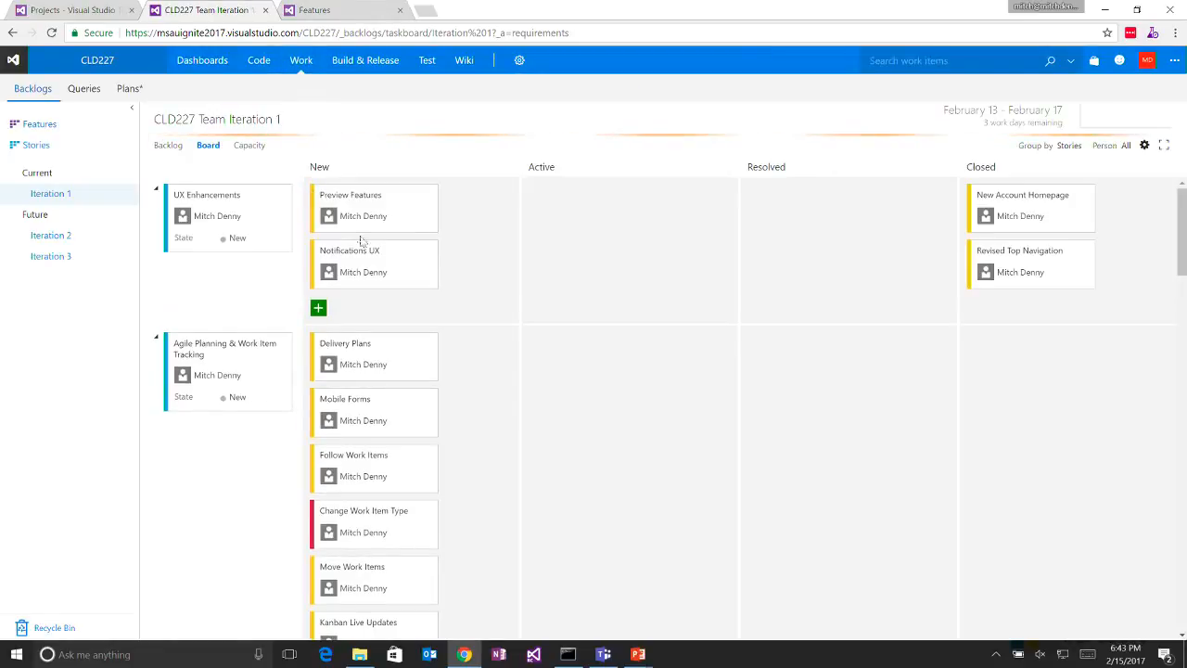
pyautogui.moveTo(398, 268); pyautogui.dragTo(1030, 307)
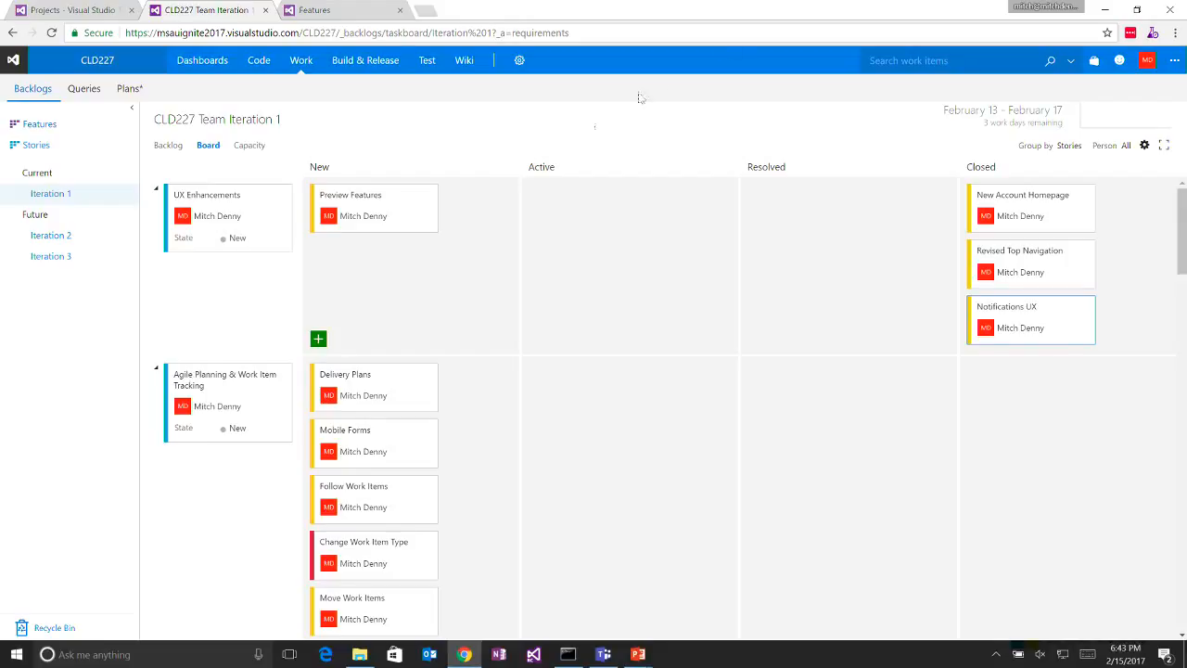
# - Open the profile's preview features and show those available for this account [msauignite2017]
pyautogui.click(1148, 65)
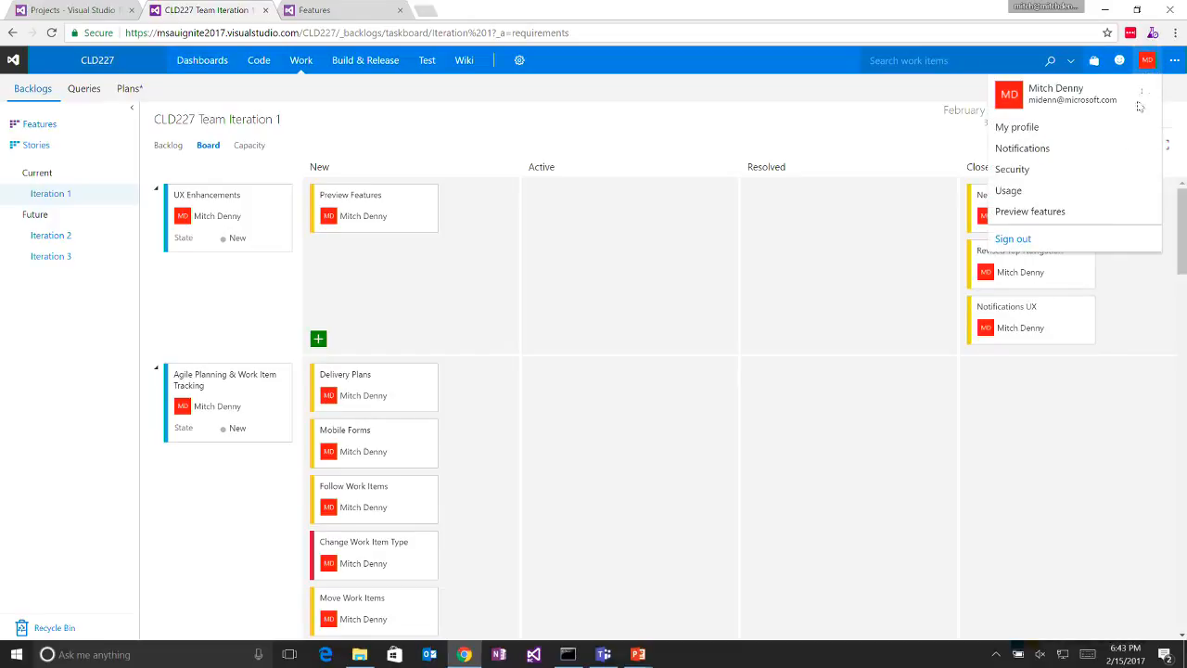
pyautogui.click(1094, 219)
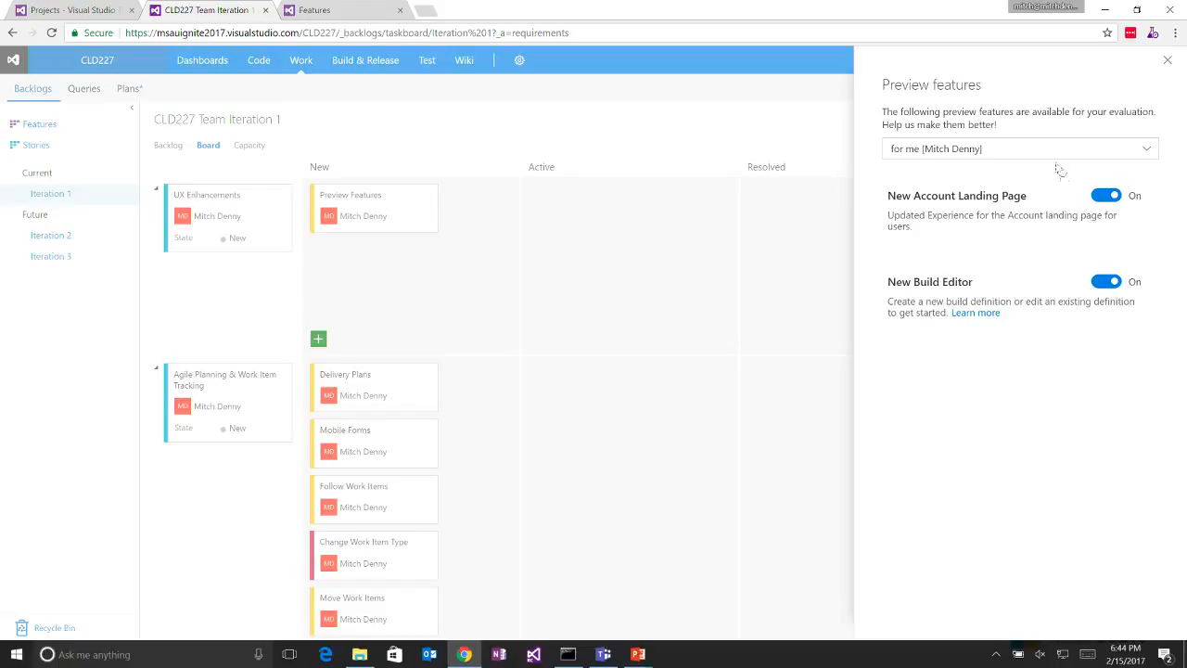
pyautogui.click(1028, 148)
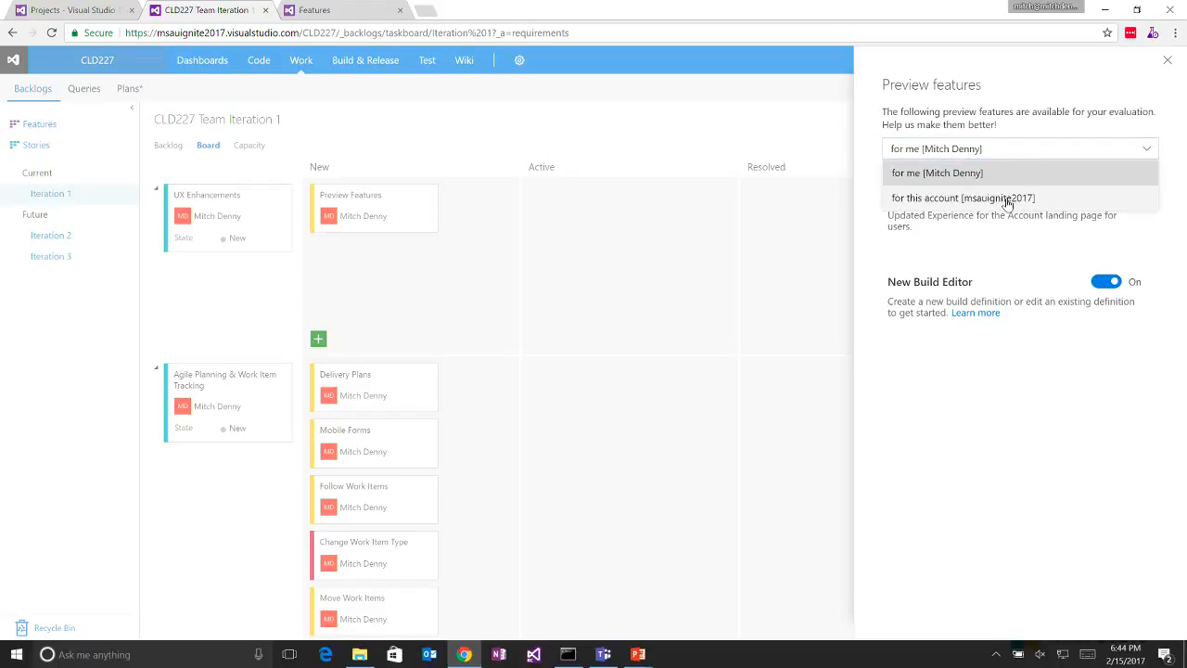
pyautogui.click(1007, 198)
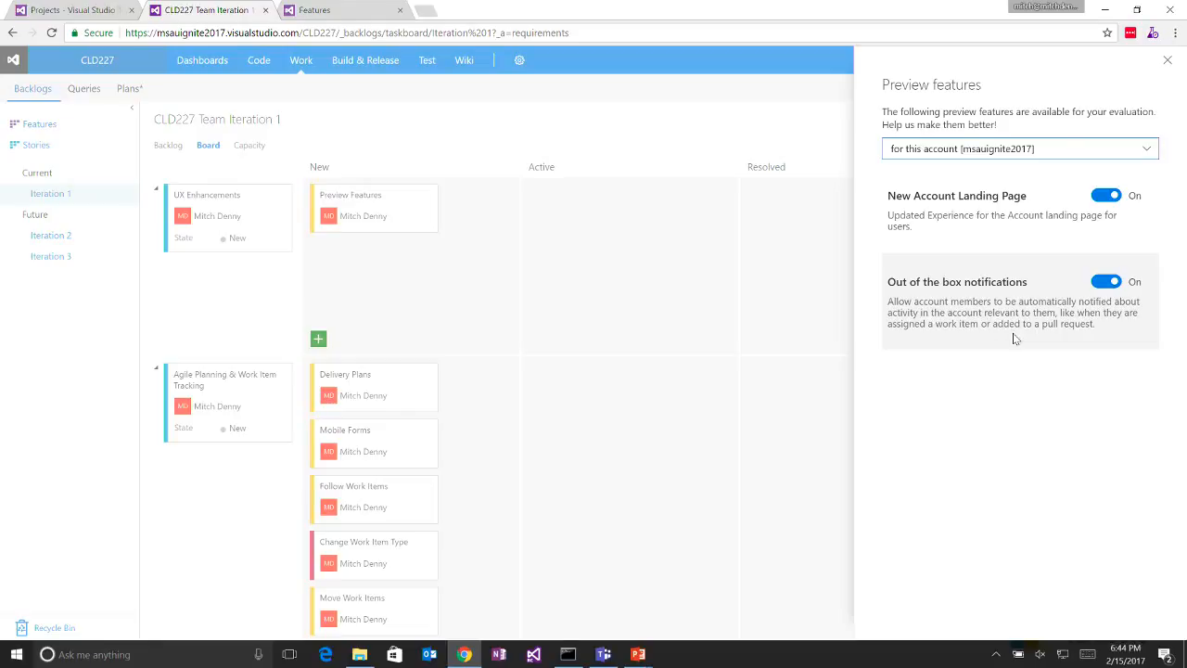
# - Close the preview features and move the Preview Features task to Closed on the board
pyautogui.click(779, 388)
pyautogui.moveTo(387, 209); pyautogui.dragTo(1081, 311)
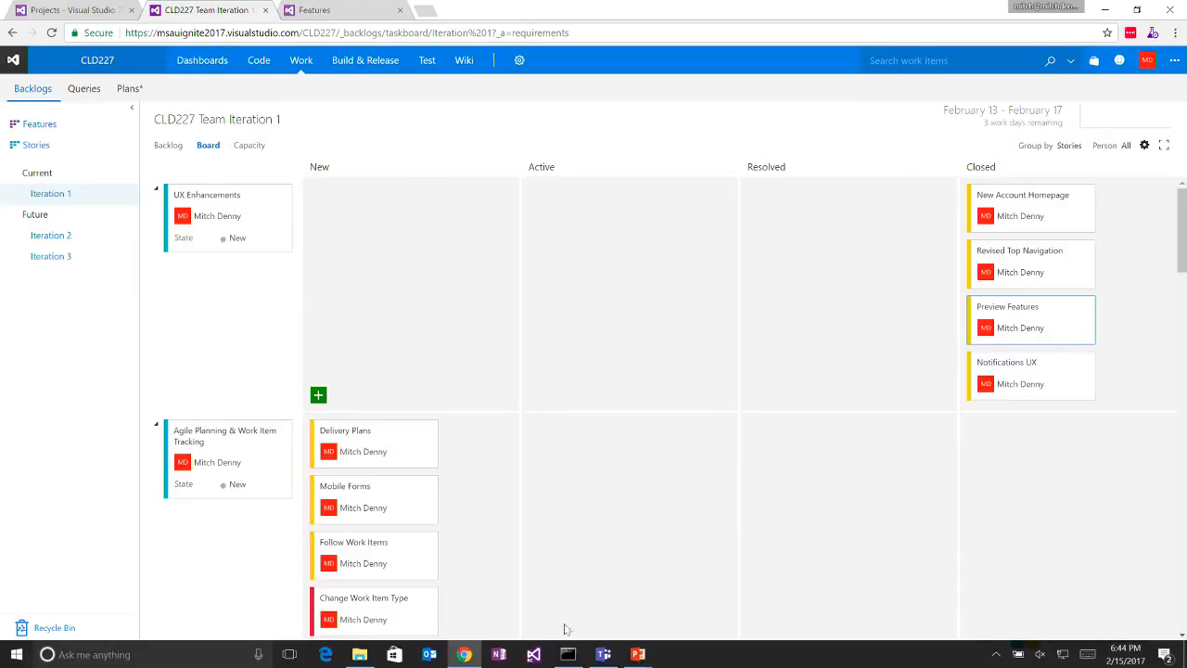
# - Switch to the running PowerPoint slide show and advance to the Agile Planning & WIT slide
pyautogui.moveTo(638, 654)
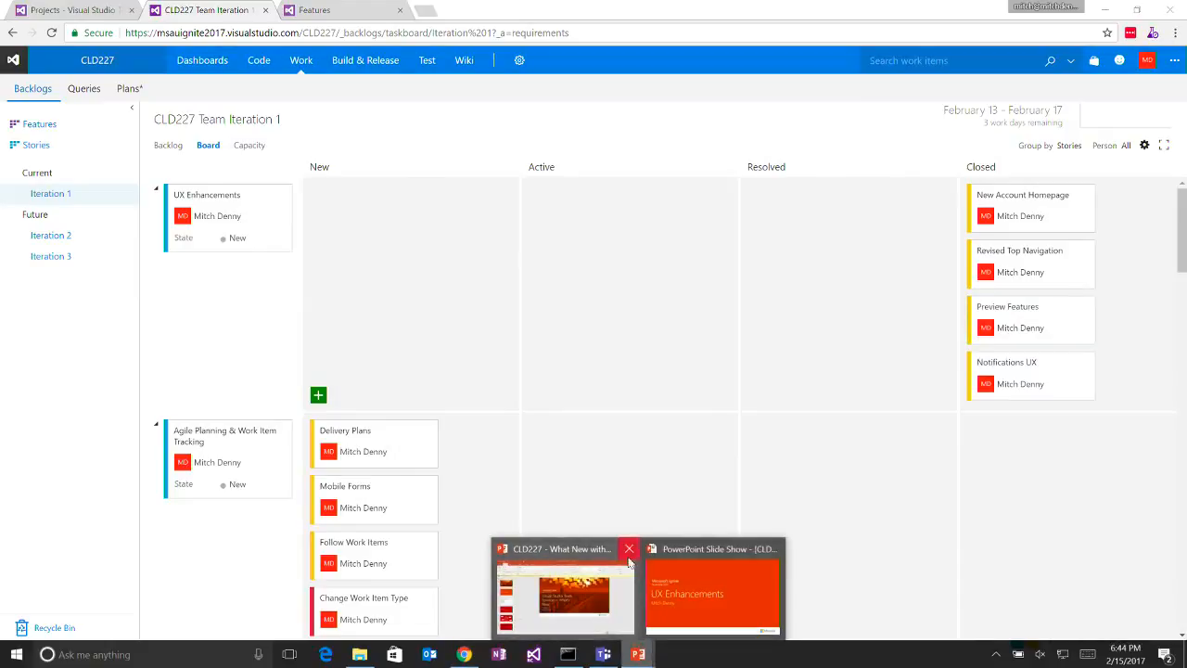
pyautogui.click(678, 596)
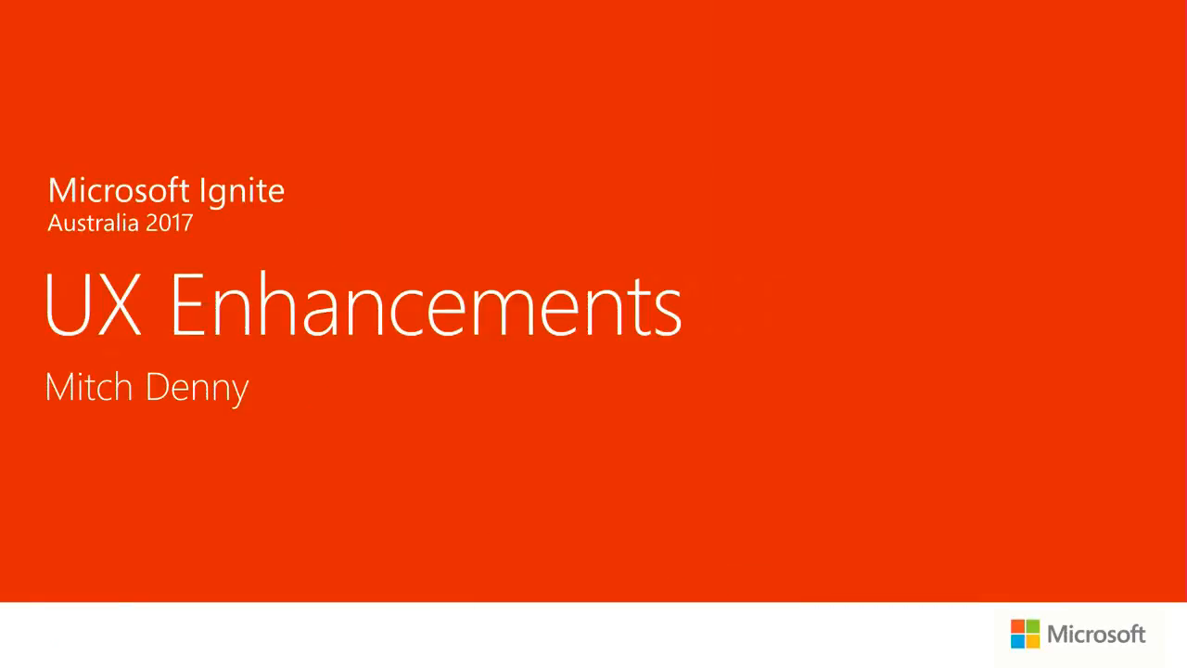
pyautogui.press('Right')
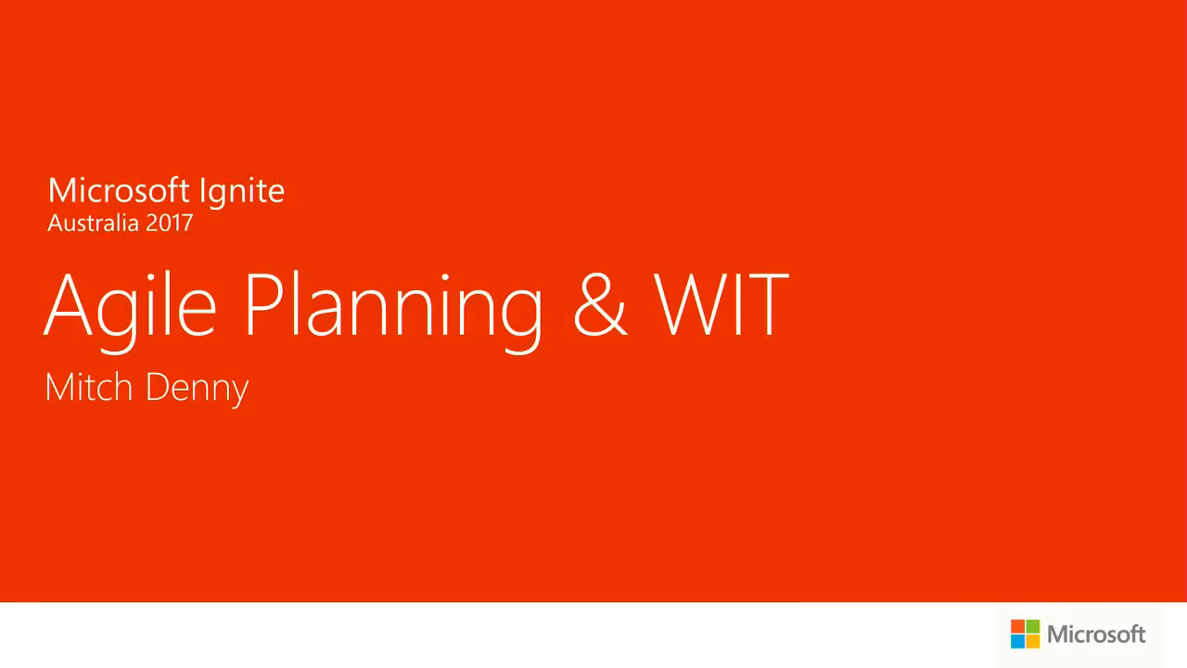
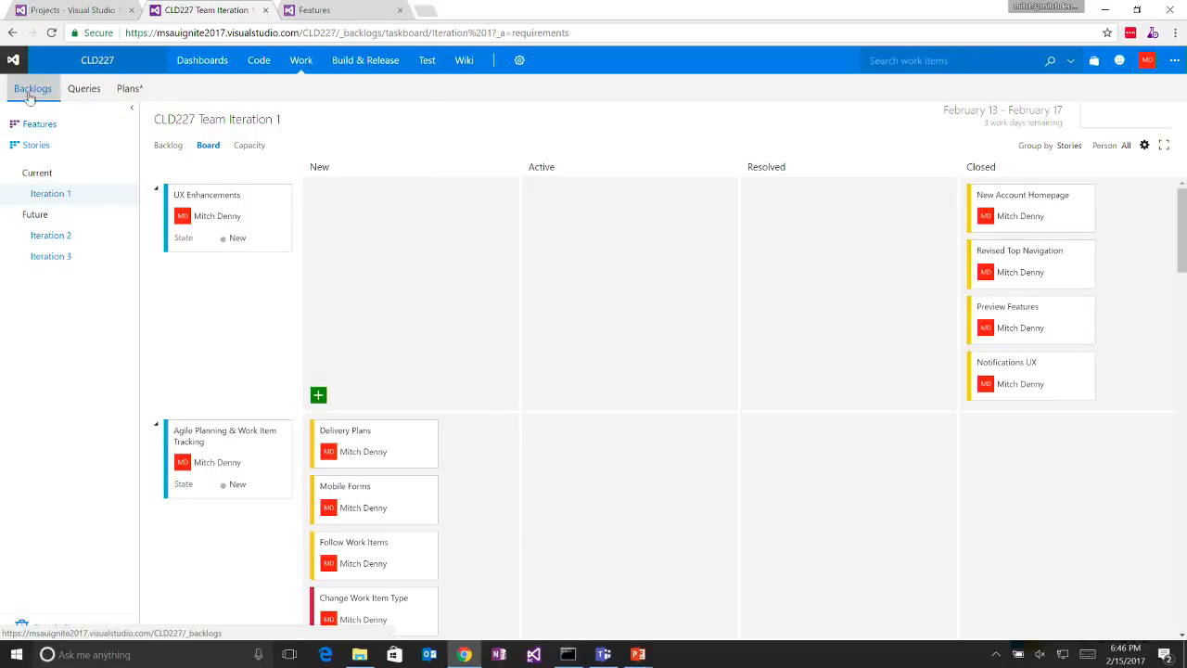
# - Open the project's delivery plans in a separate browser tab and start a new plan named Demo
pyautogui.middleClick(137, 91)
pyautogui.click(313, 9)
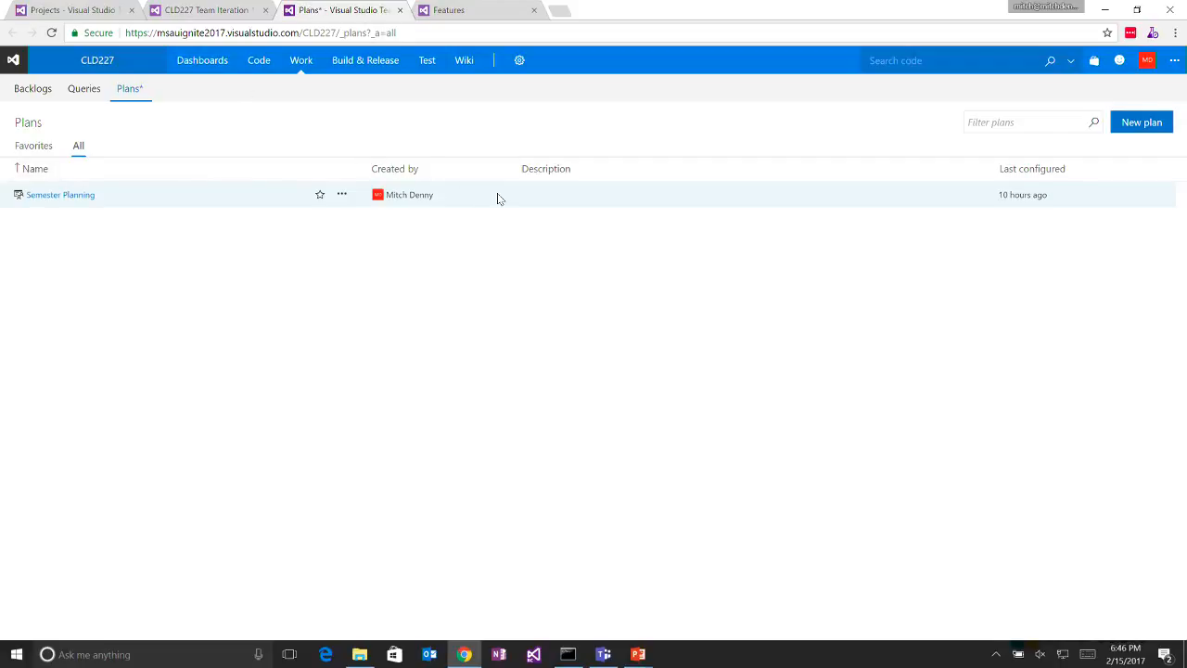
pyautogui.click(1143, 127)
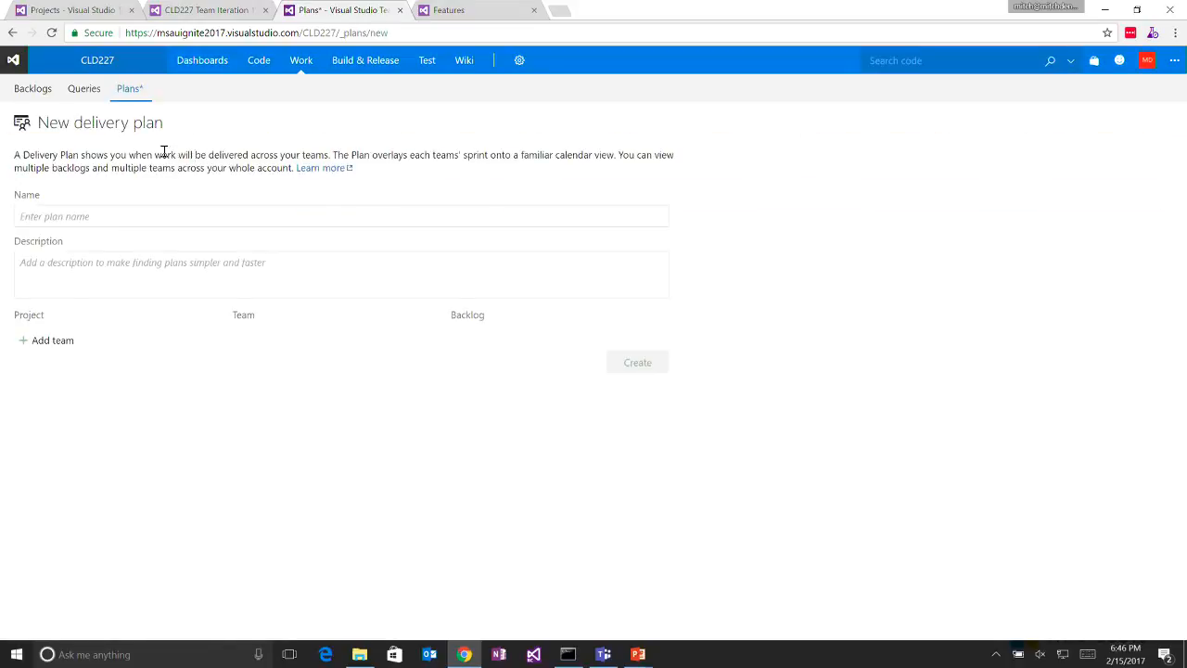
pyautogui.click(131, 221)
pyautogui.write('Demo')
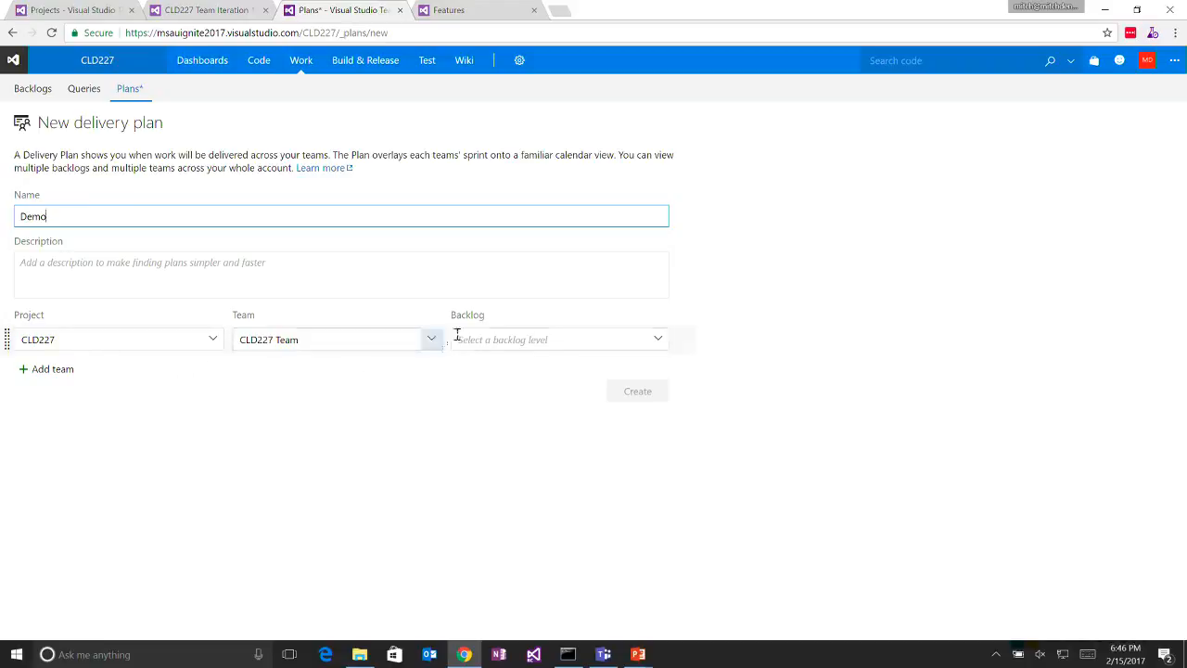
# - Set the CLD227 Team's backlog level to Stories and add the NET334 project's team, also with the Stories backlog
pyautogui.click(530, 334)
pyautogui.click(660, 339)
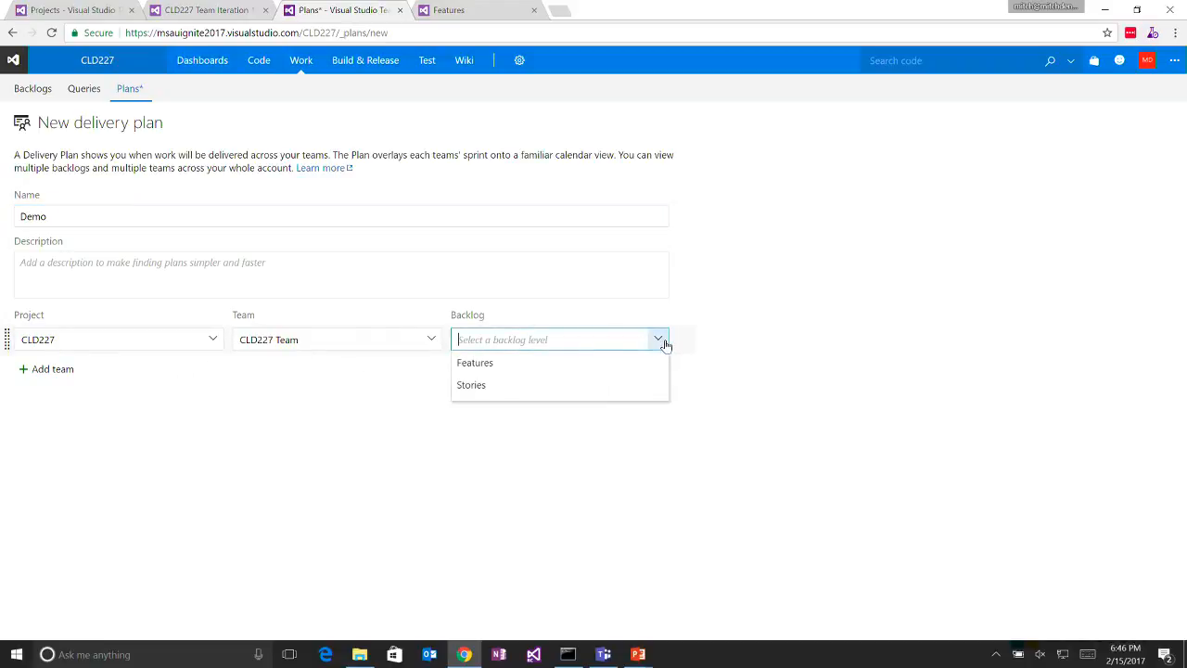
pyautogui.click(544, 367)
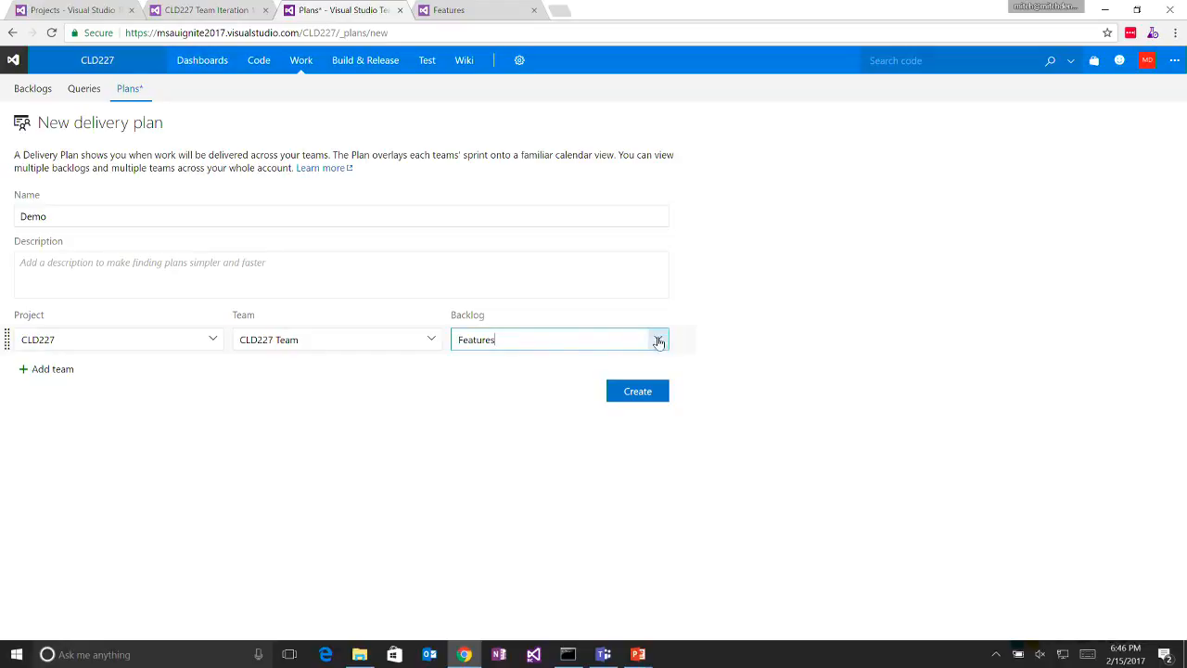
pyautogui.click(657, 339)
pyautogui.click(628, 384)
pyautogui.click(62, 370)
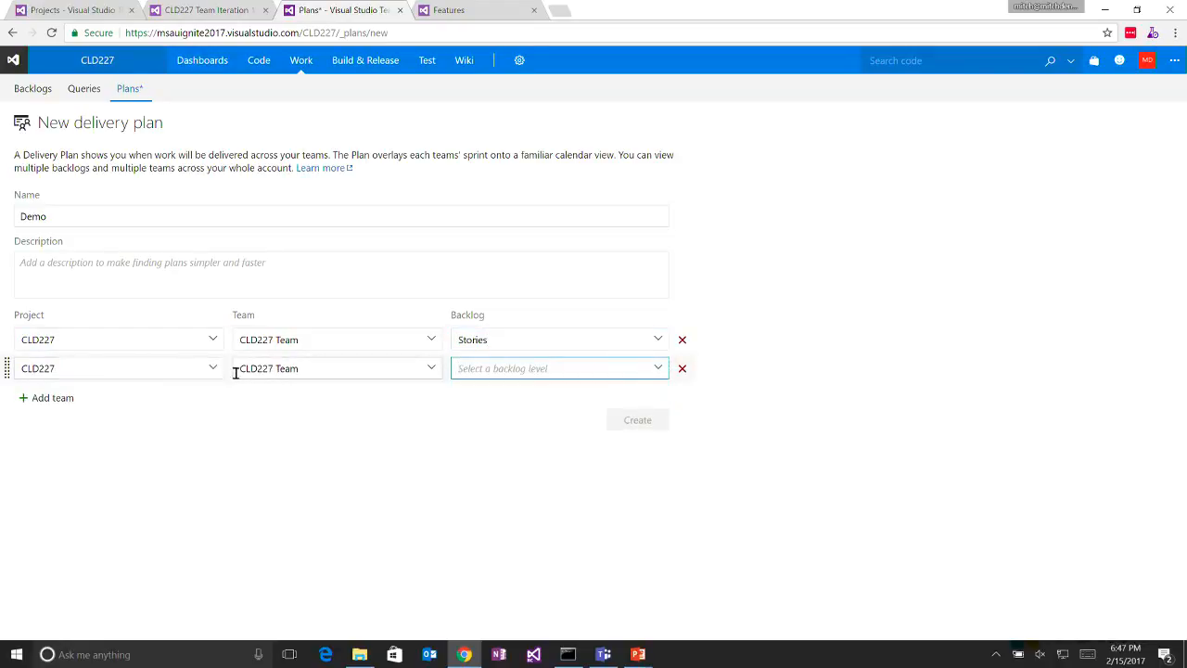
pyautogui.click(215, 376)
pyautogui.click(180, 414)
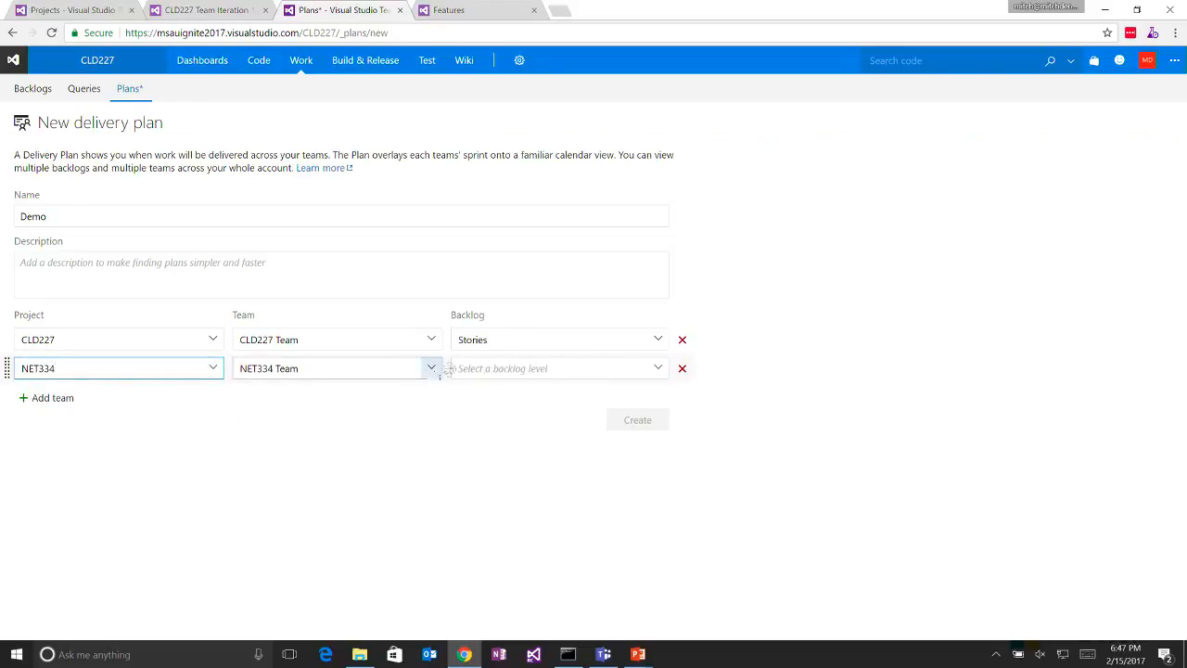
pyautogui.click(656, 368)
pyautogui.click(562, 416)
# - Create the Demo plan and collapse the CLD227 Team's row in its timeline
pyautogui.click(630, 421)
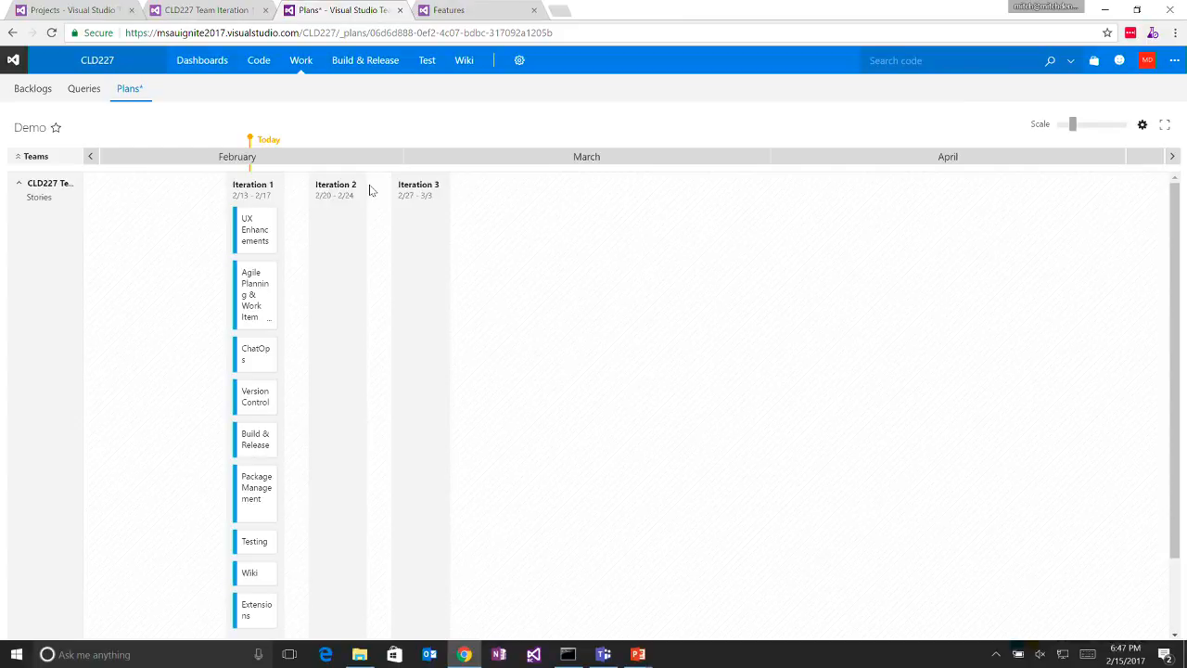
pyautogui.click(18, 186)
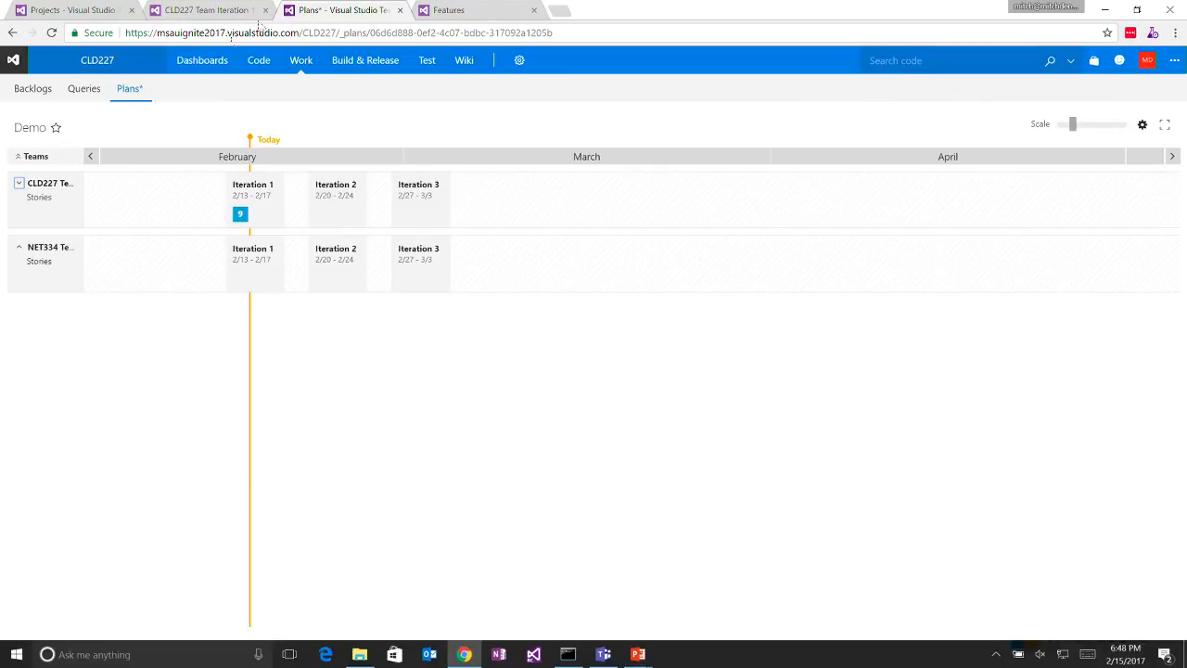
# - Move the Agile Planning & Work Item Tracking story from the Iteration 1 board to Iteration 2 and reload the Demo plan
pyautogui.click(232, 11)
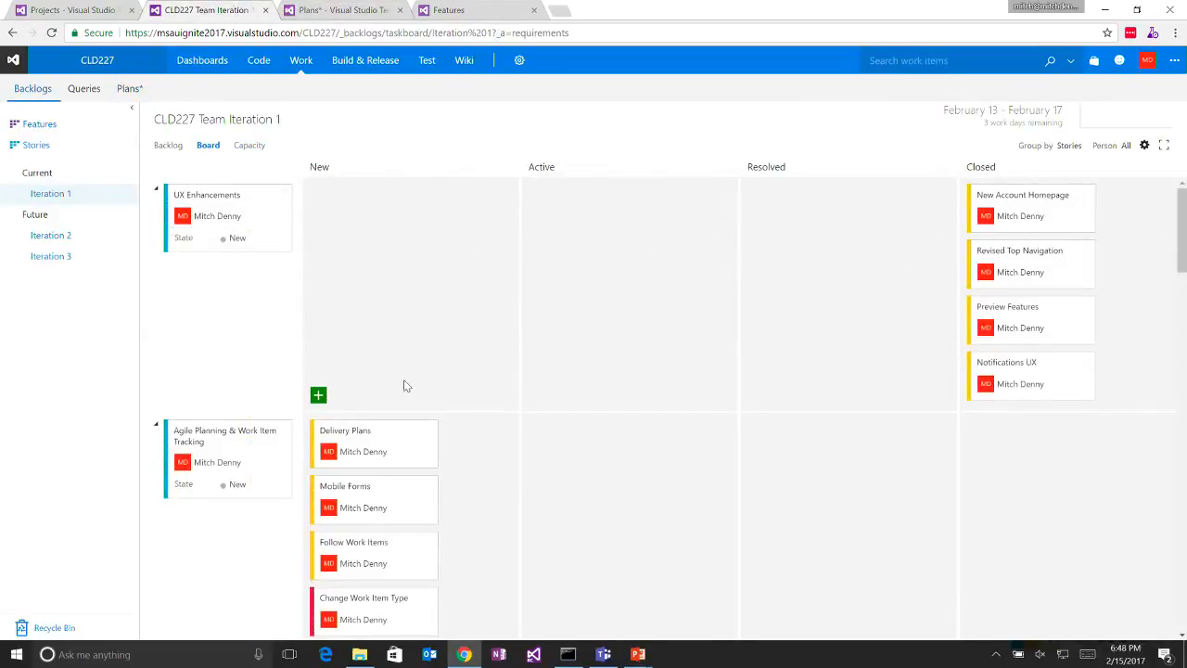
pyautogui.scroll(-3, 403, 379)
pyautogui.scroll(-5, 404, 383)
pyautogui.scroll(8, 404, 383)
pyautogui.scroll(-3, 404, 383)
pyautogui.moveTo(238, 240); pyautogui.dragTo(74, 245)
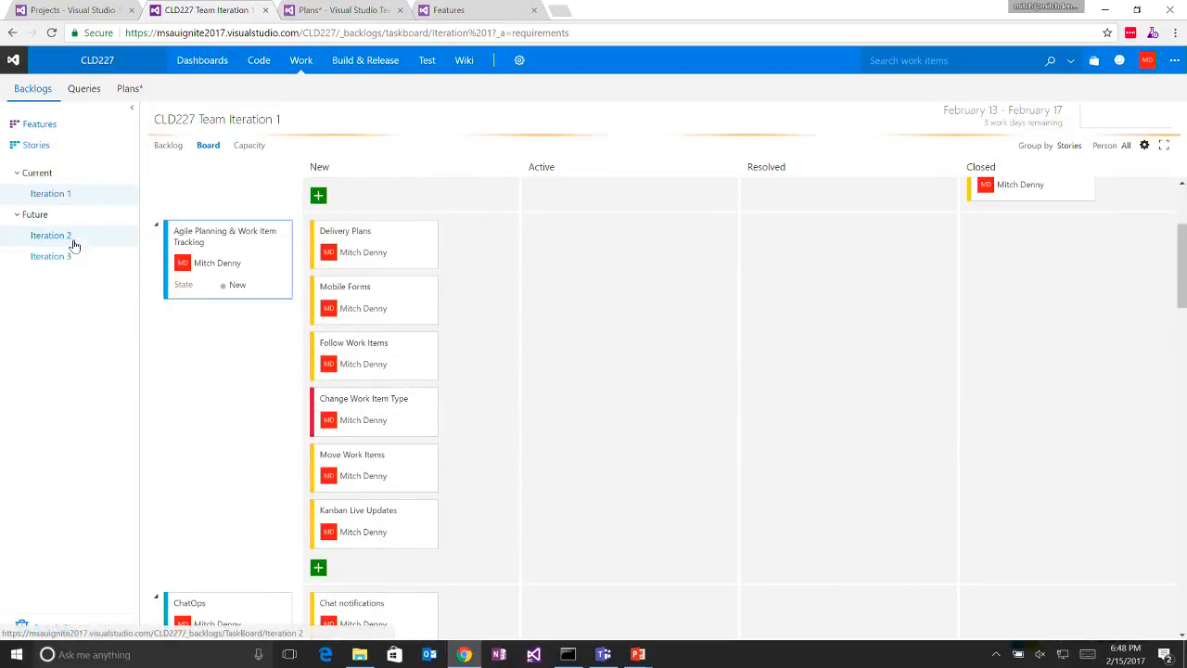
pyautogui.click(339, 9)
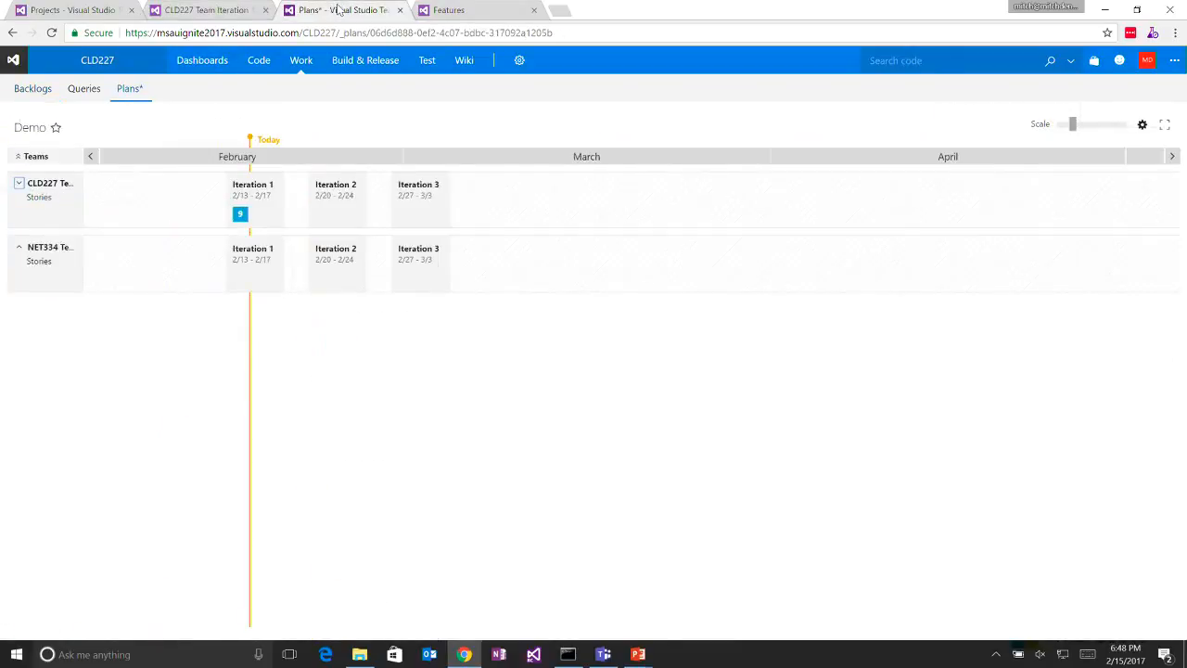
pyautogui.click(52, 32)
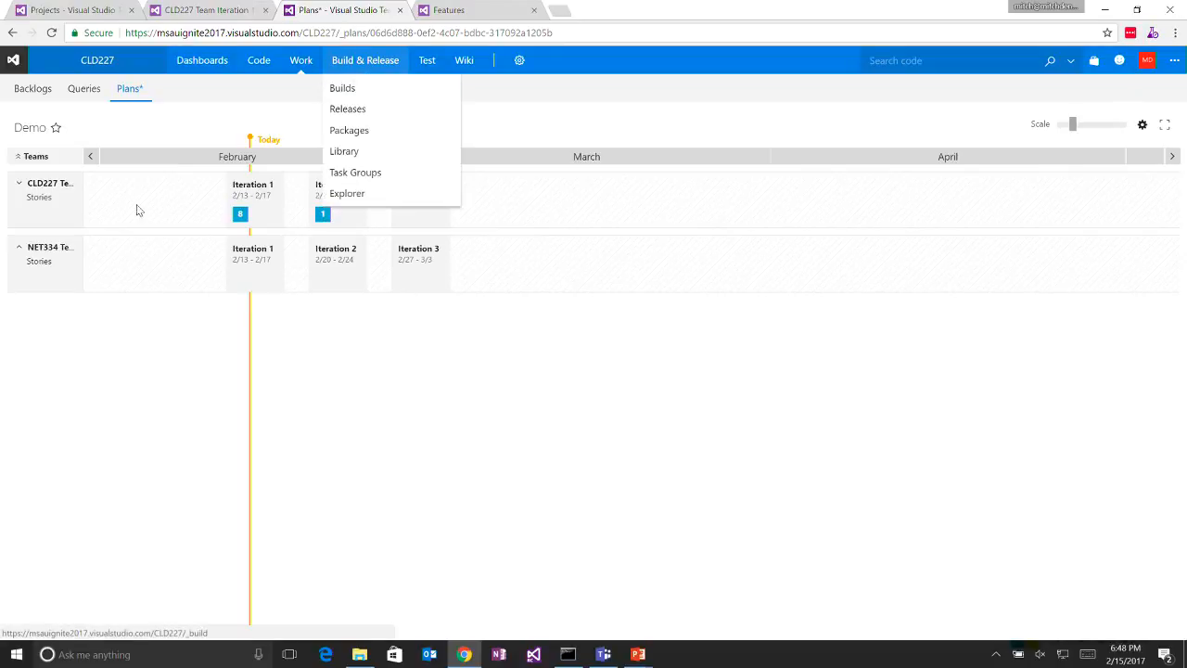
# - Open the Iteration 2 board and move the Agile Planning & Work Item Tracking story back to Iteration 1
pyautogui.click(202, 11)
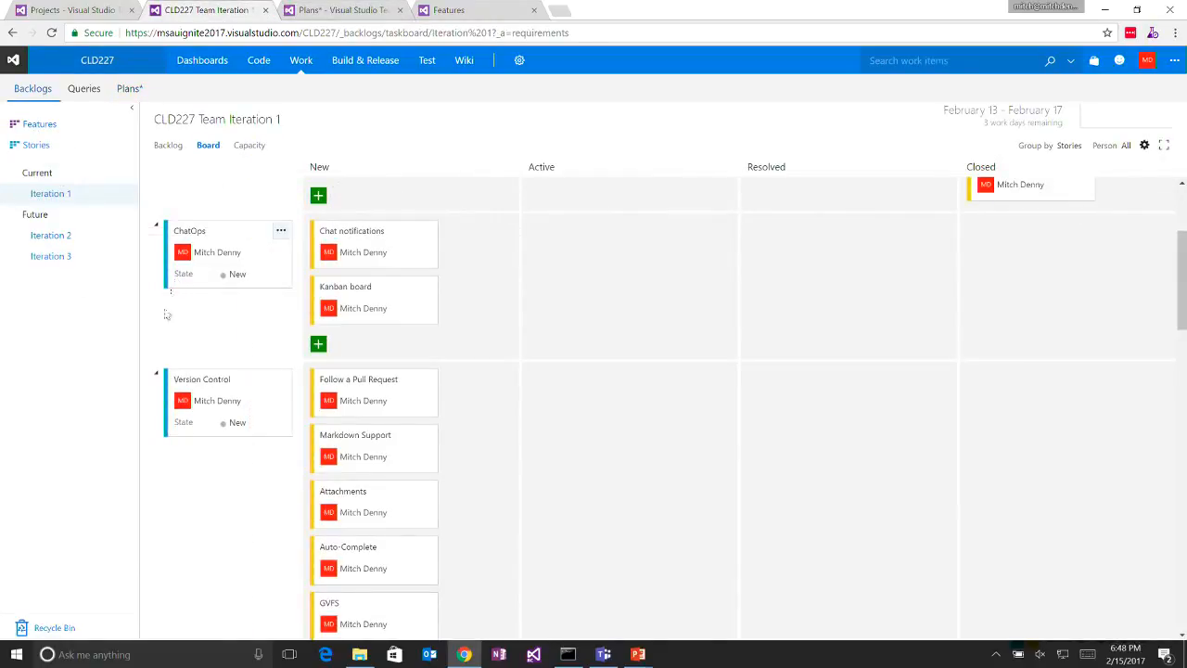
pyautogui.click(61, 238)
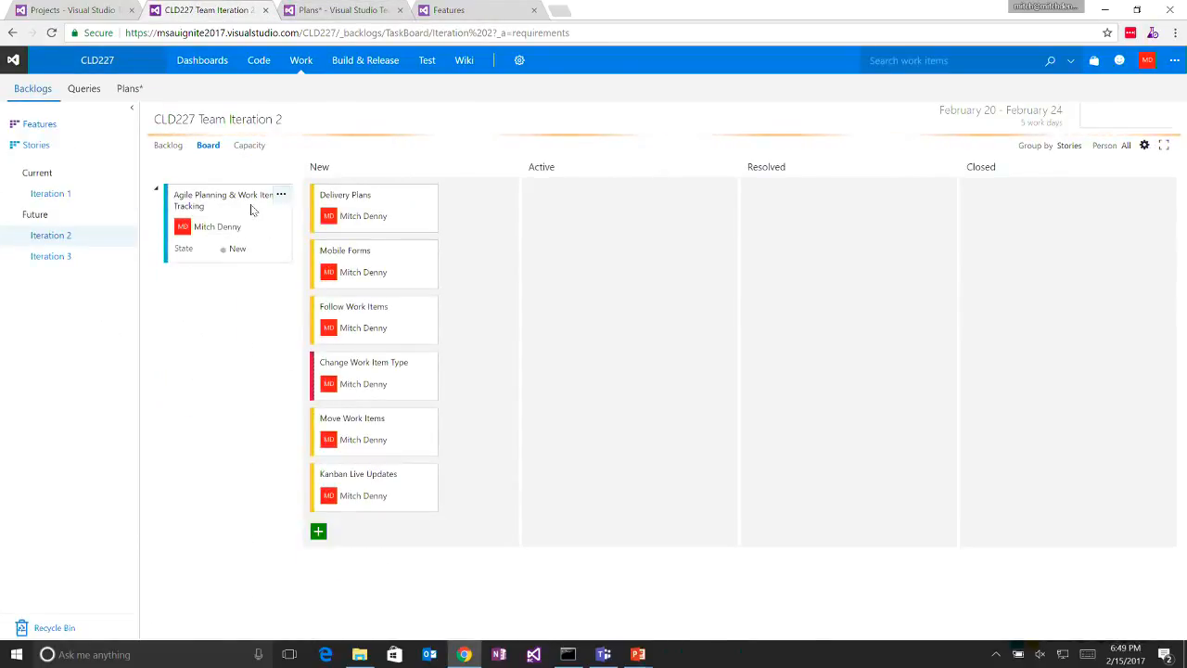
pyautogui.moveTo(254, 209); pyautogui.dragTo(65, 198)
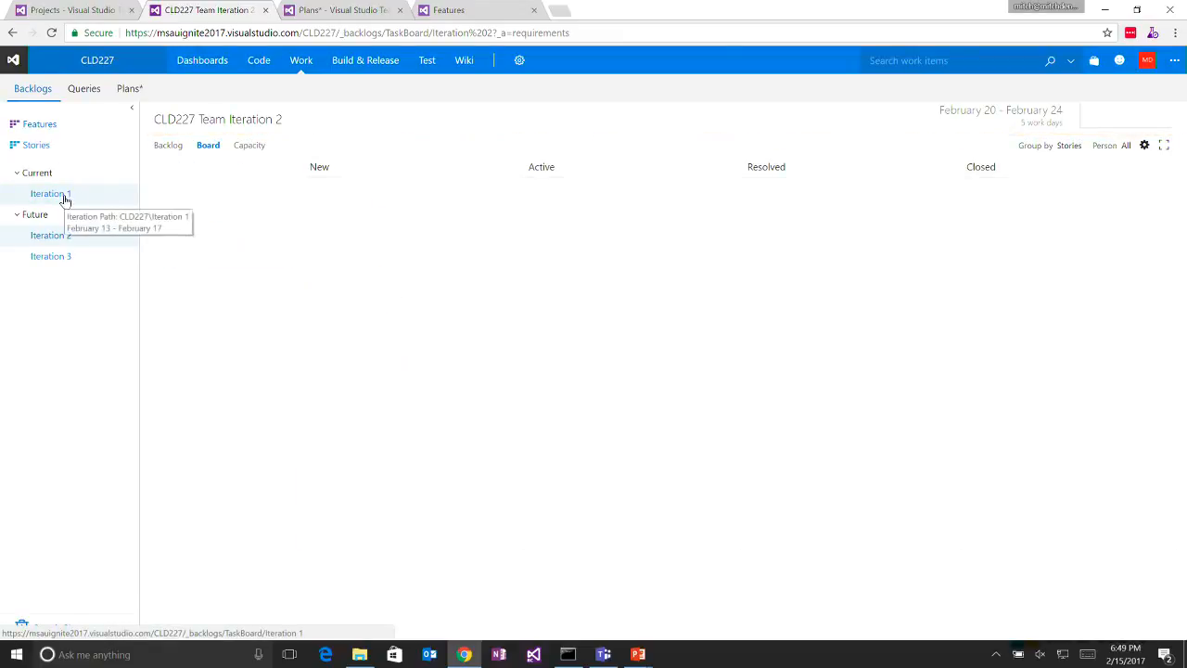
# - Return to the Iteration 1 board and move the Delivery Plans task to Closed
pyautogui.click(63, 197)
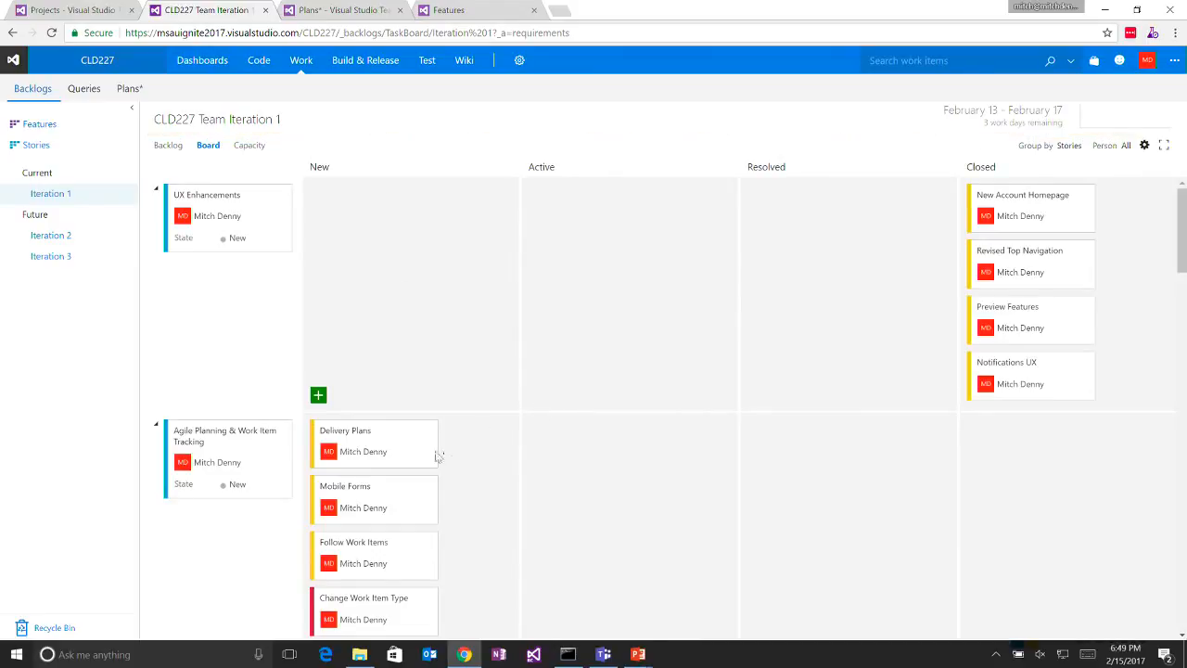
pyautogui.moveTo(418, 459); pyautogui.dragTo(1109, 471)
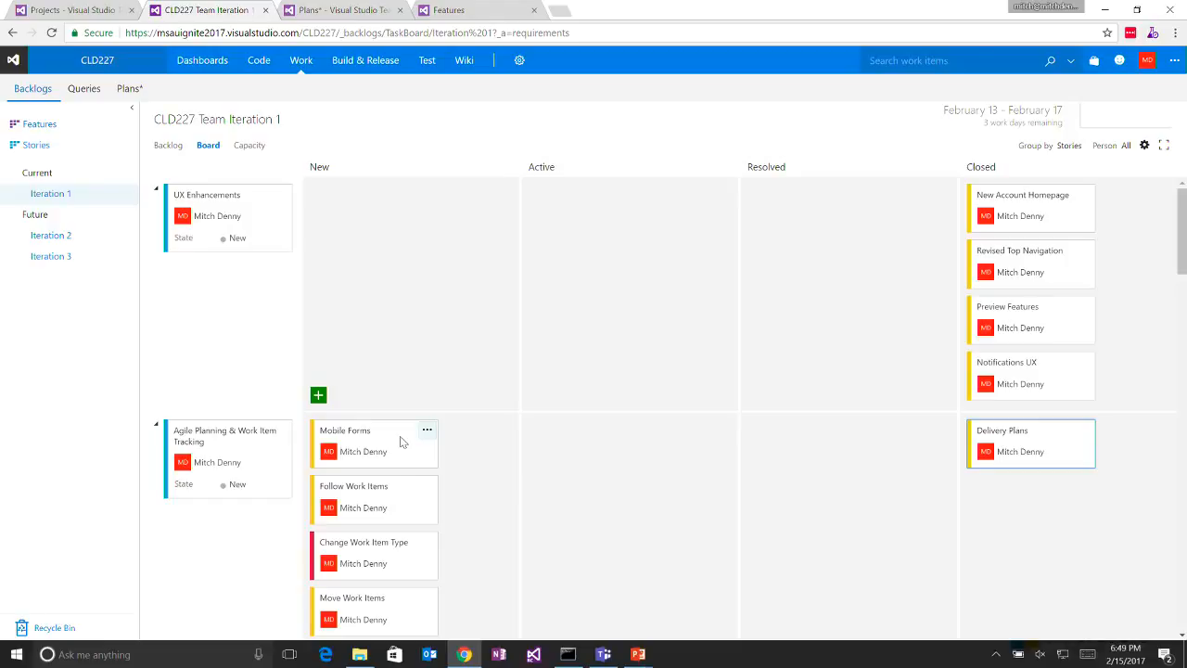
# - Open the Mobile Forms task in its own browser tab and load its mobile form using the developer tools' responsive device view
pyautogui.click(345, 431)
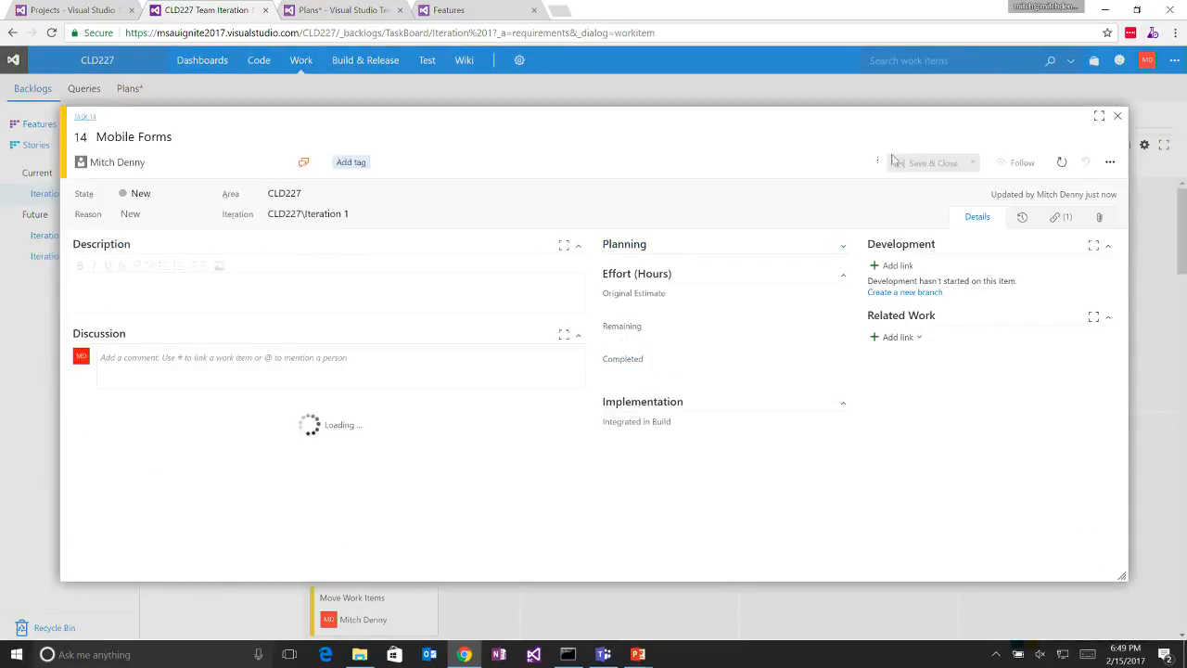
pyautogui.click(91, 121)
pyautogui.click(473, 11)
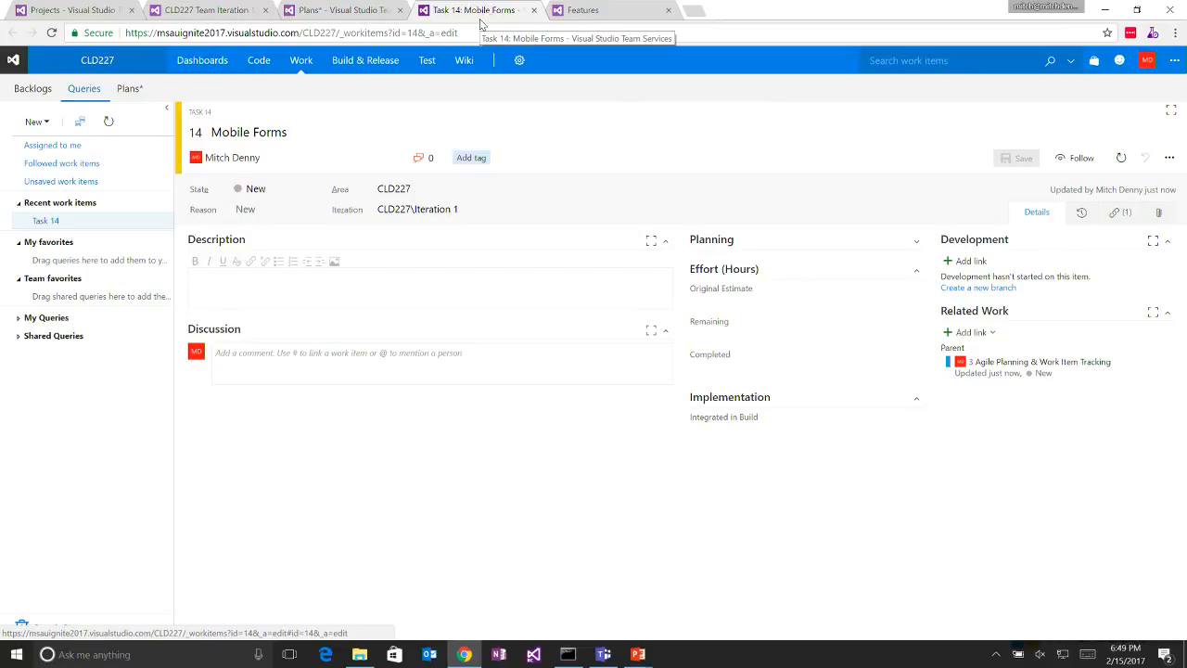
pyautogui.press('F12')
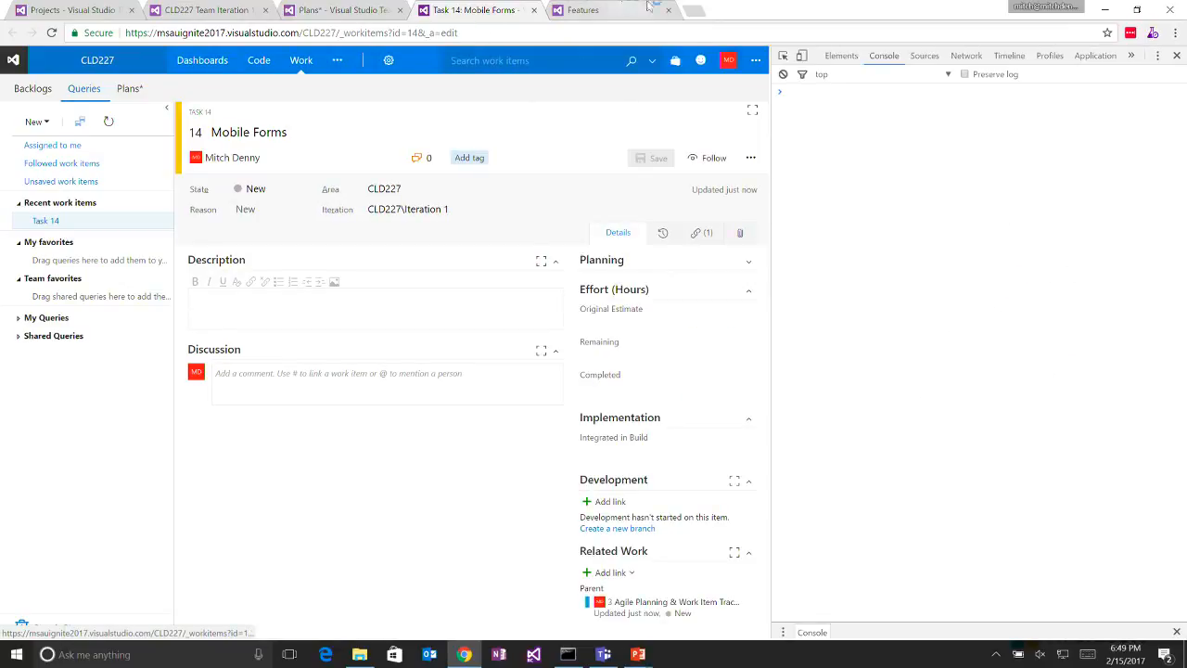
pyautogui.click(803, 58)
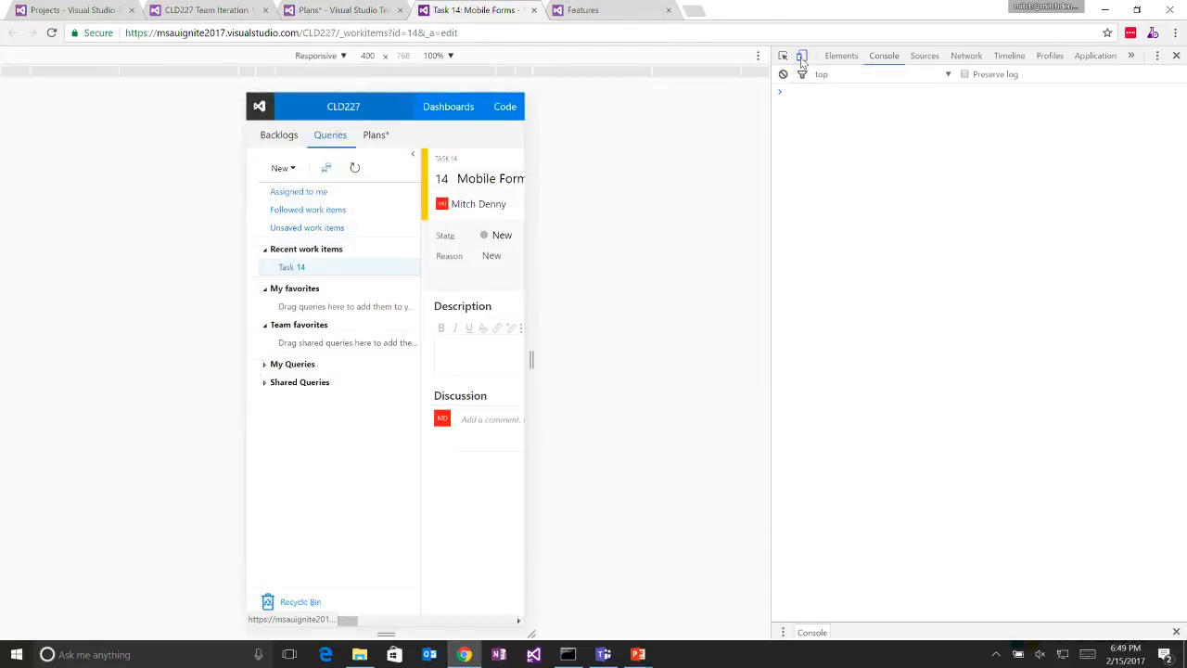
pyautogui.click(51, 32)
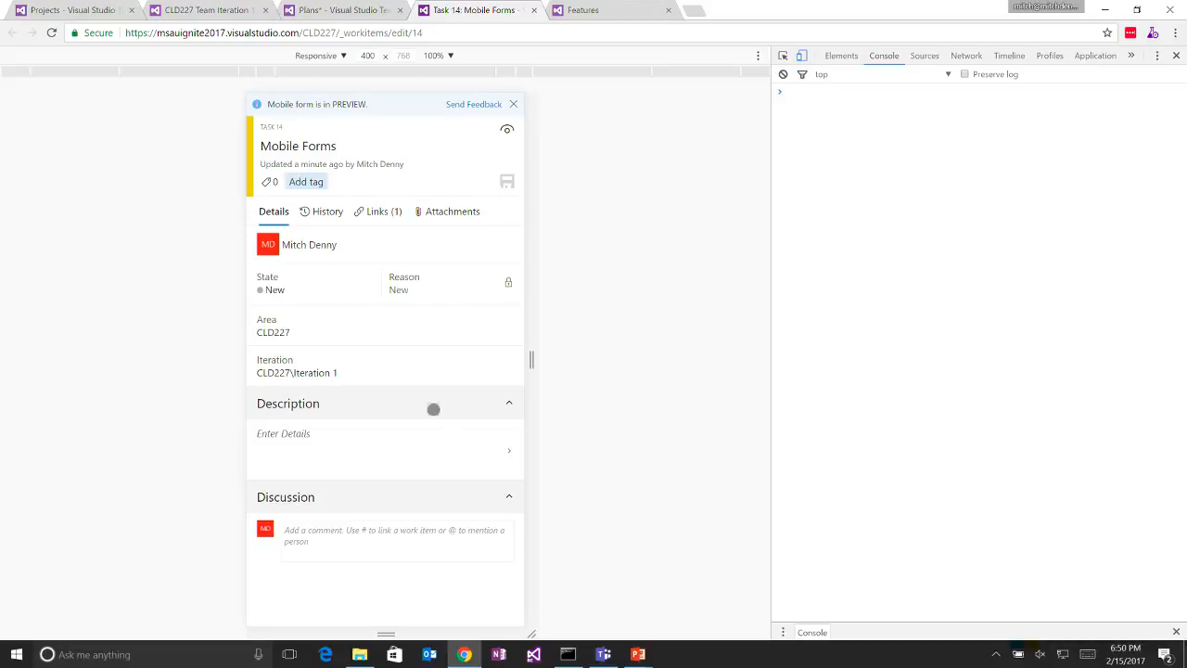
# - Look through the mobile form, search its assignee field by a colleague's full name and assign the task to the DEVDIV match
pyautogui.moveTo(437, 411); pyautogui.dragTo(464, 102)
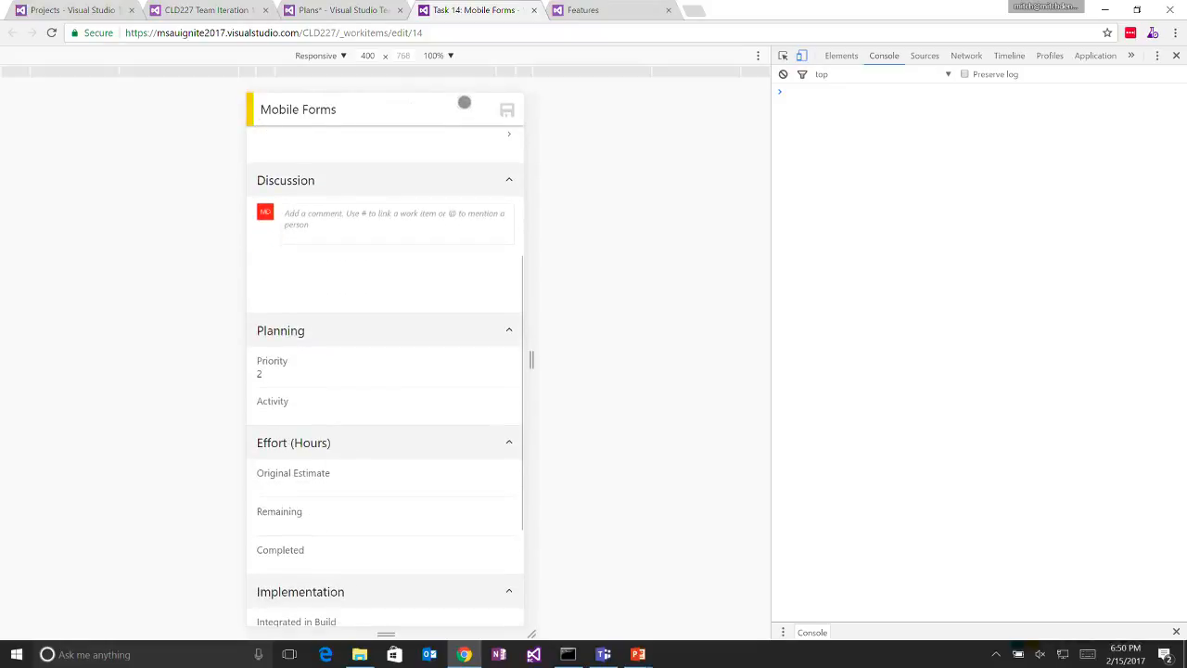
pyautogui.moveTo(411, 398); pyautogui.dragTo(435, 247)
pyautogui.moveTo(445, 191); pyautogui.dragTo(419, 596)
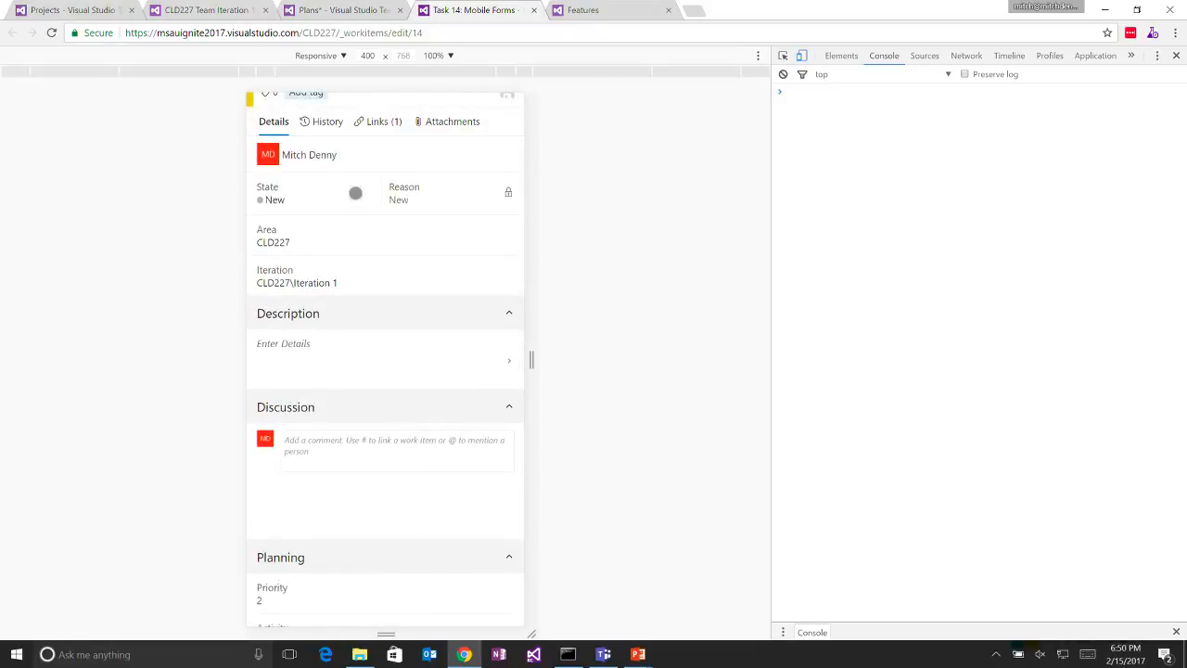
pyautogui.click(340, 163)
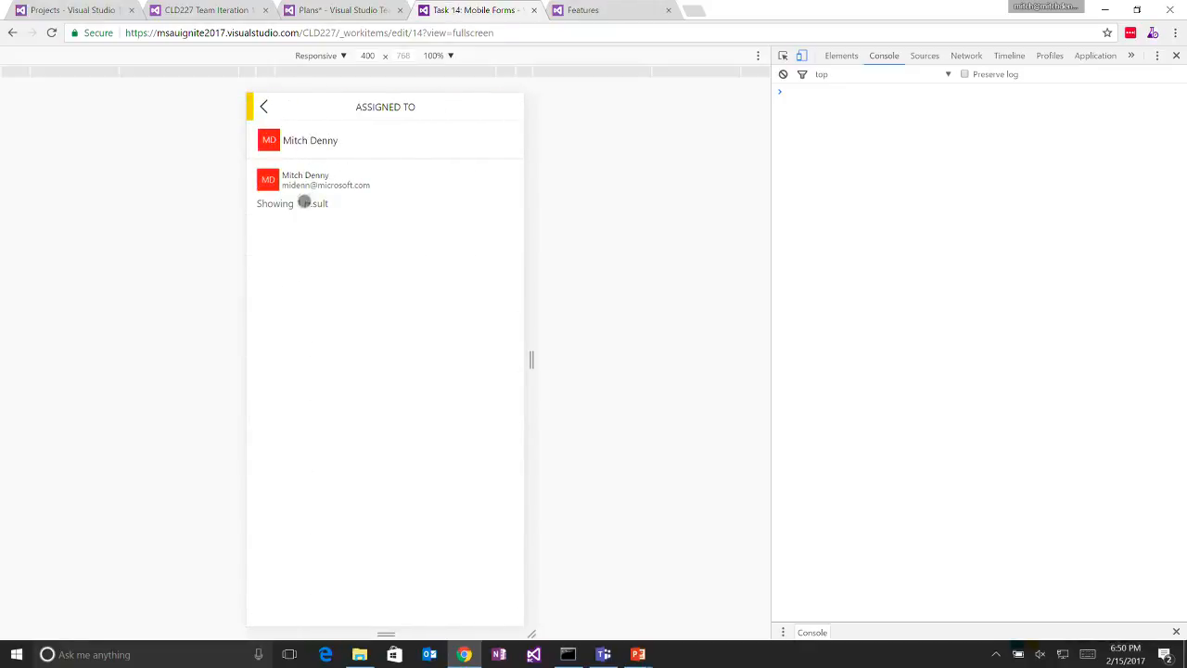
pyautogui.click(317, 140)
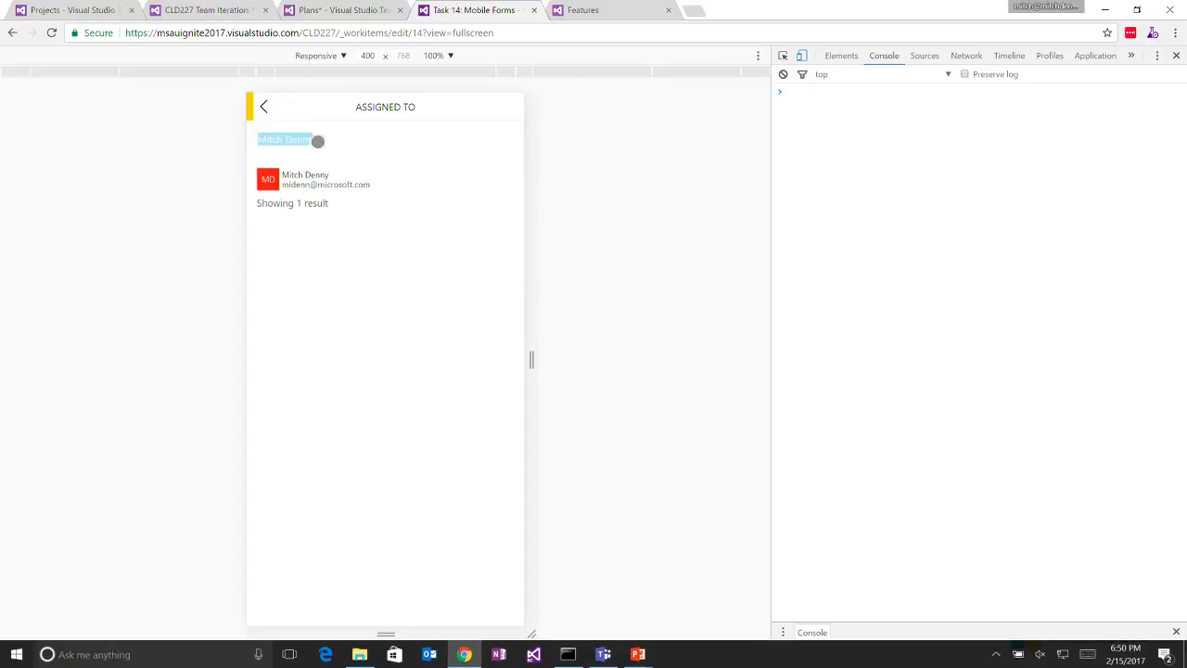
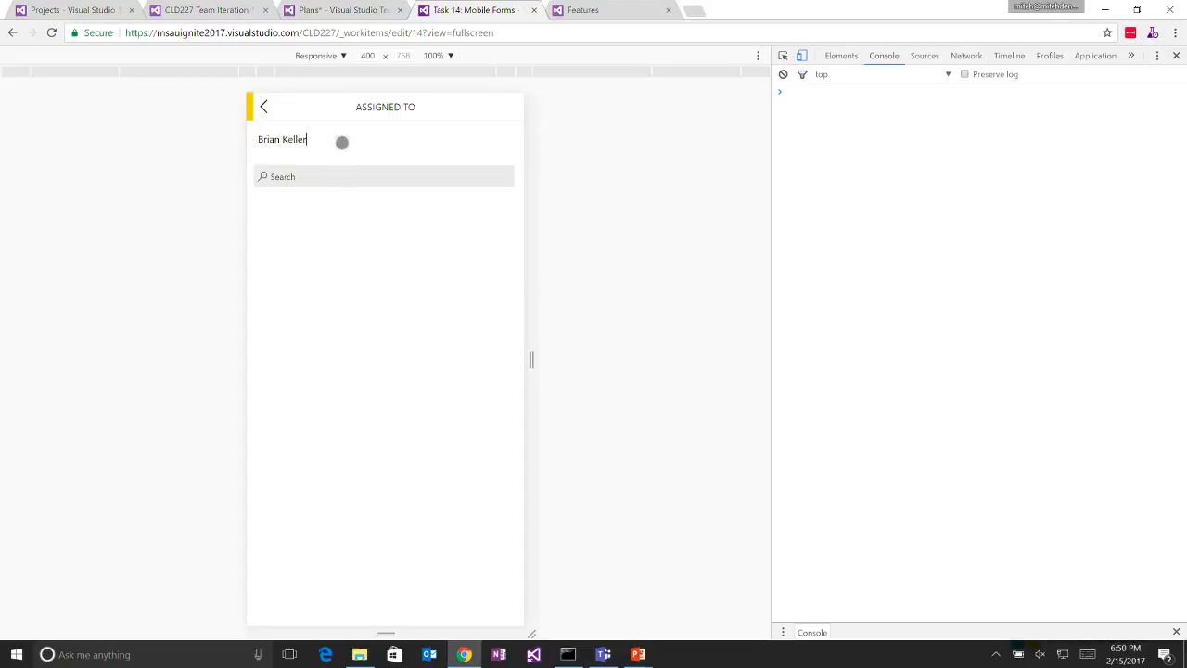
pyautogui.press('Return')
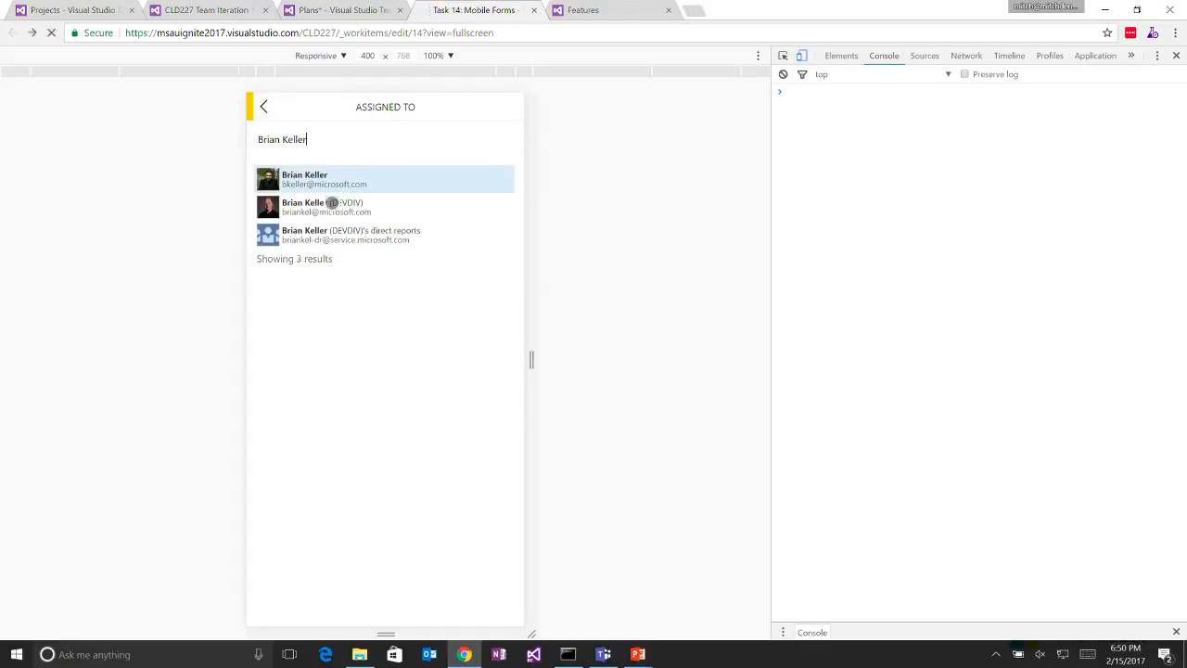
pyautogui.click(331, 202)
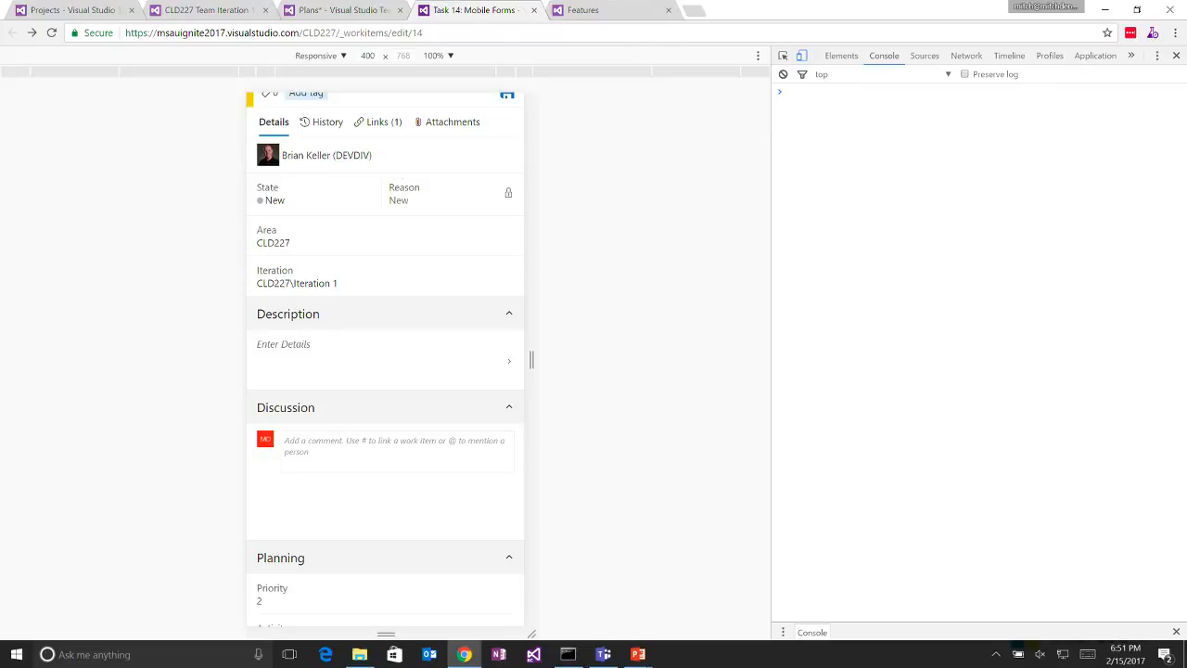
# - Return to the Iteration 1 board, close the open work item and move the Mobile Forms task to Closed
pyautogui.click(210, 10)
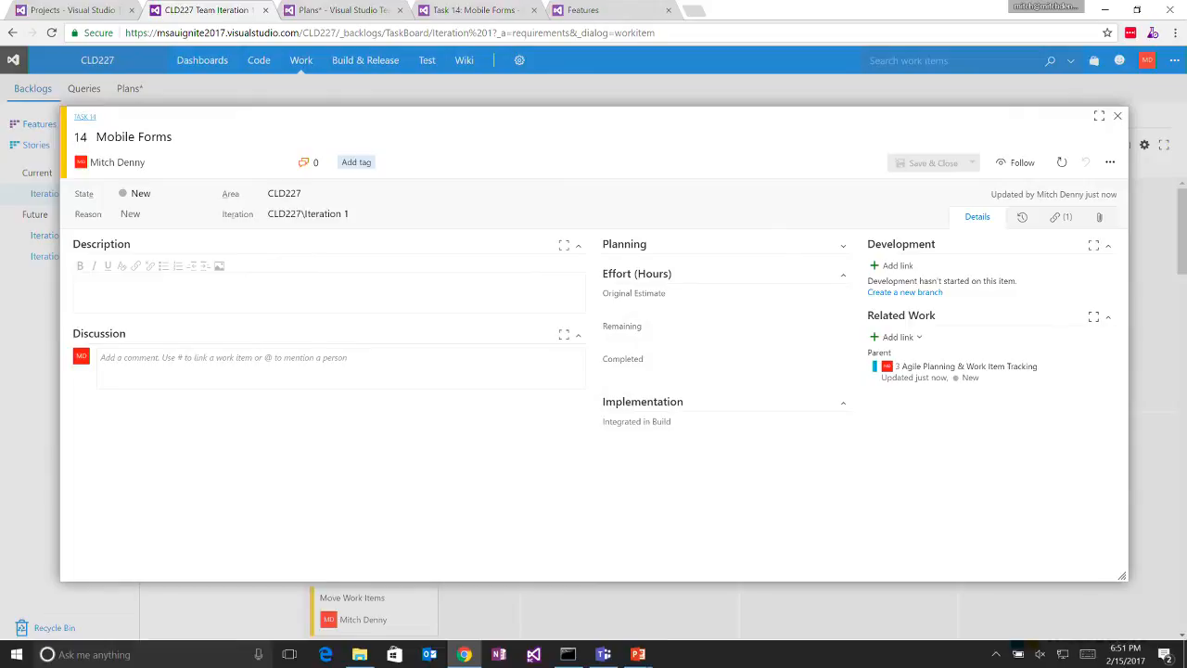
pyautogui.click(1118, 116)
pyautogui.moveTo(387, 448); pyautogui.dragTo(1041, 541)
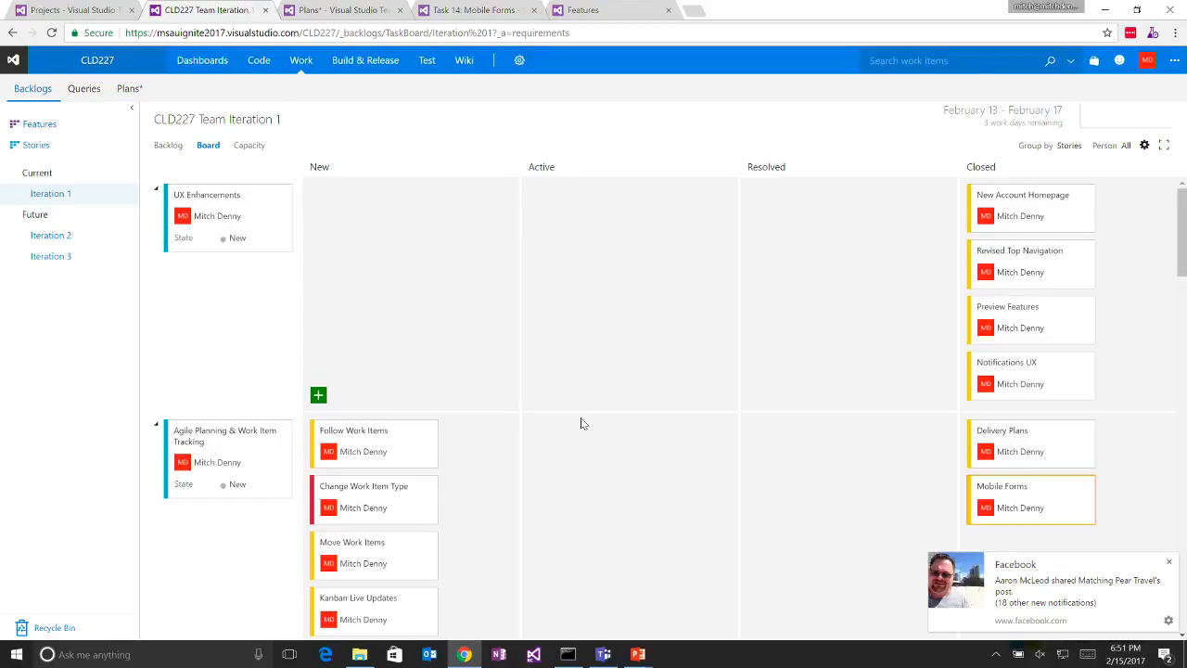
# - Follow the Follow Work Items task from its form and move the task to Closed on the board
pyautogui.click(380, 436)
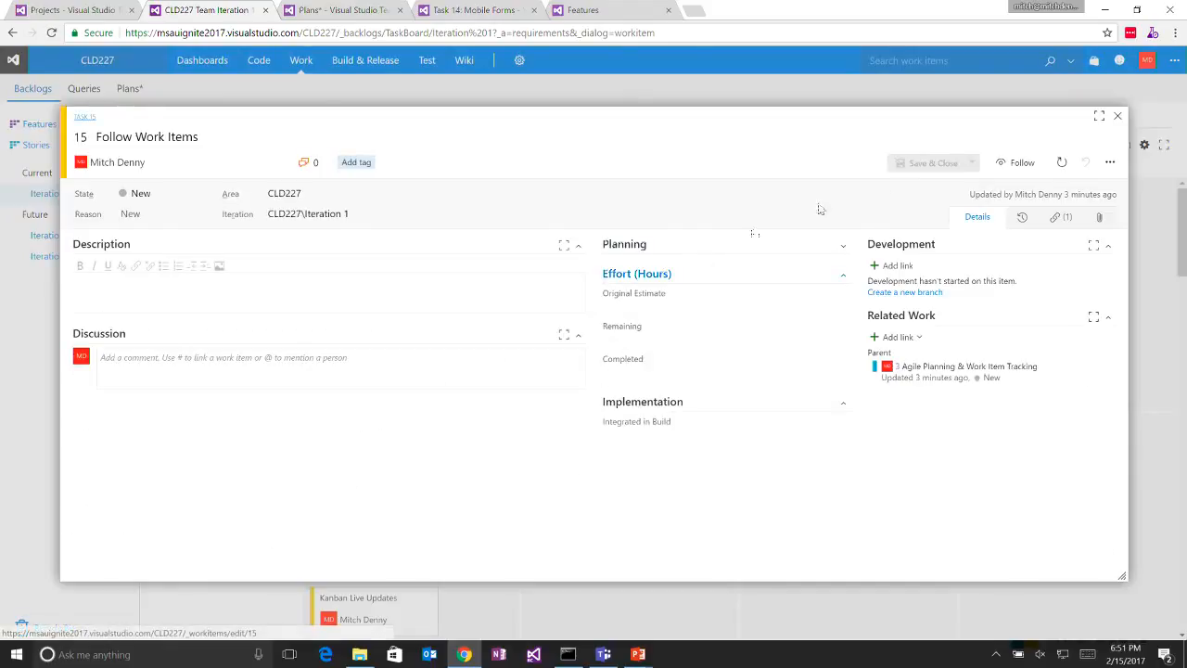
pyautogui.click(1014, 175)
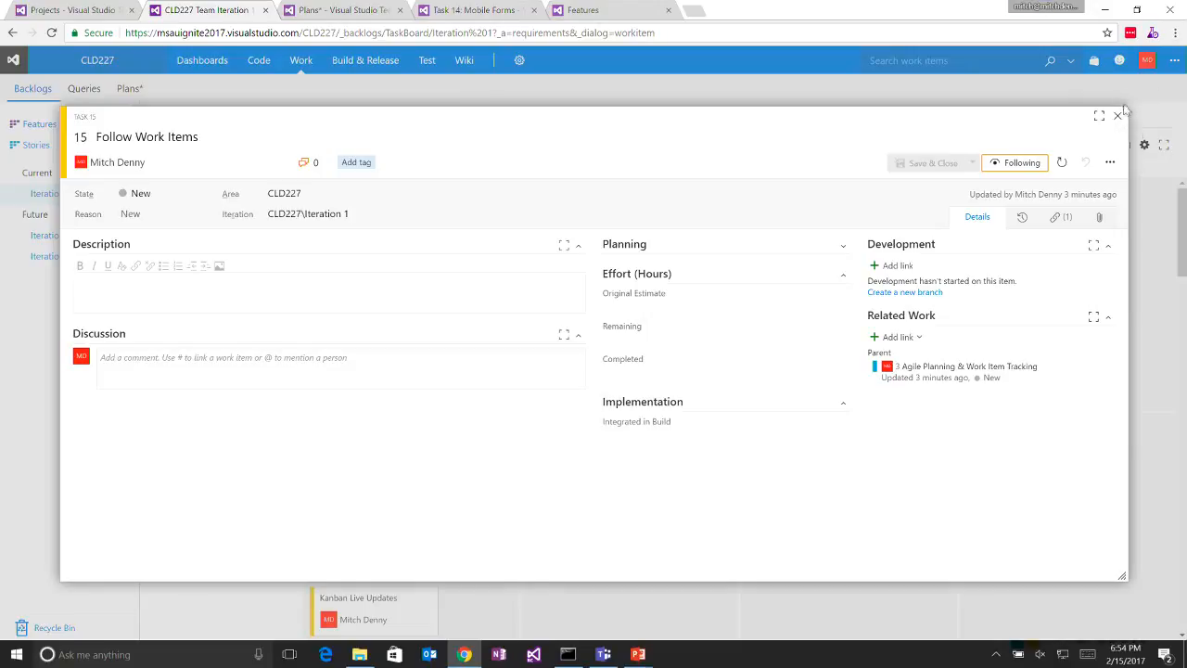
pyautogui.click(1121, 116)
pyautogui.moveTo(374, 451); pyautogui.dragTo(1047, 580)
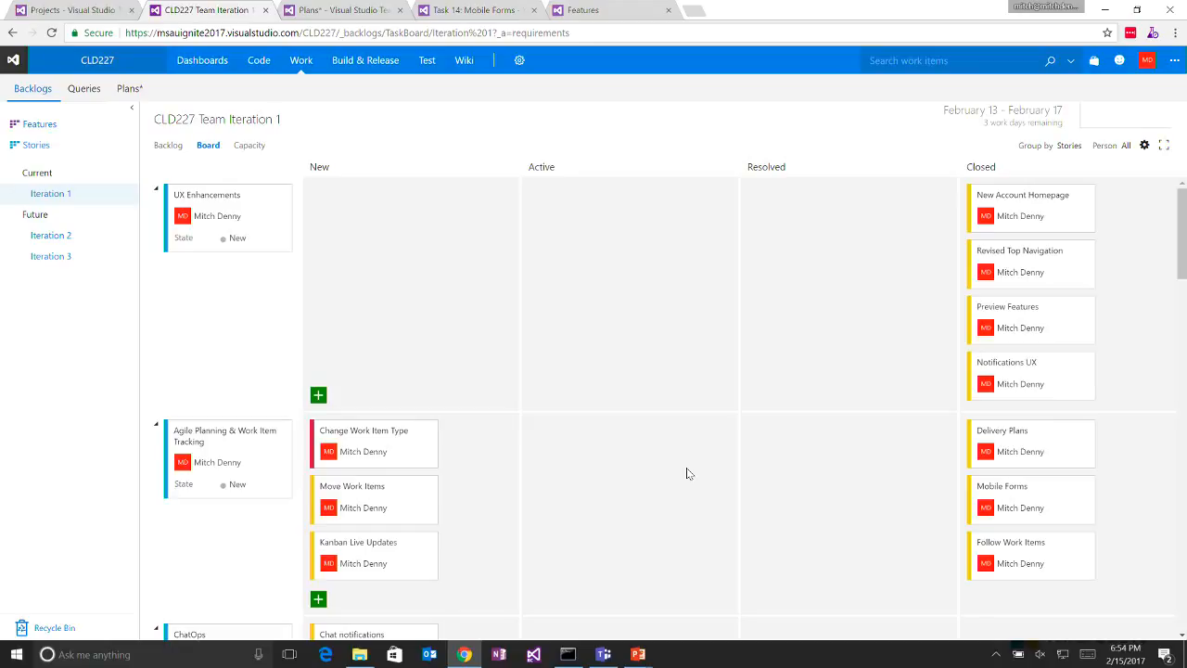
# - Change the type of the Change Work Item Type bug to Task, save it and move its card to Closed
pyautogui.click(385, 433)
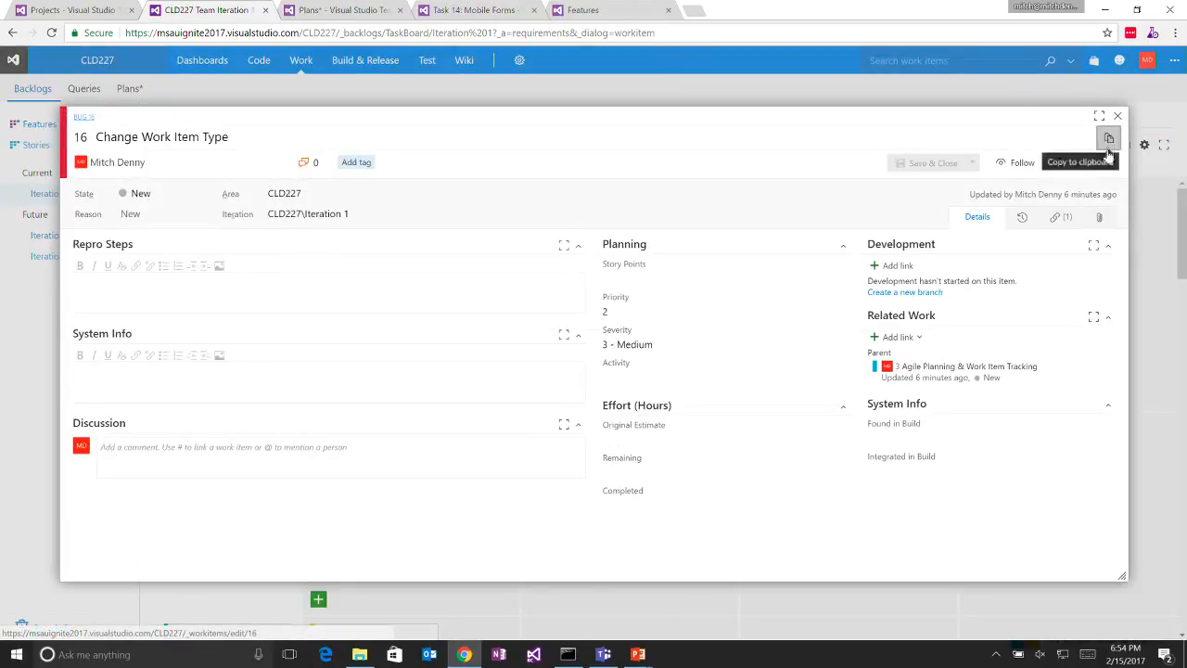
pyautogui.click(1110, 165)
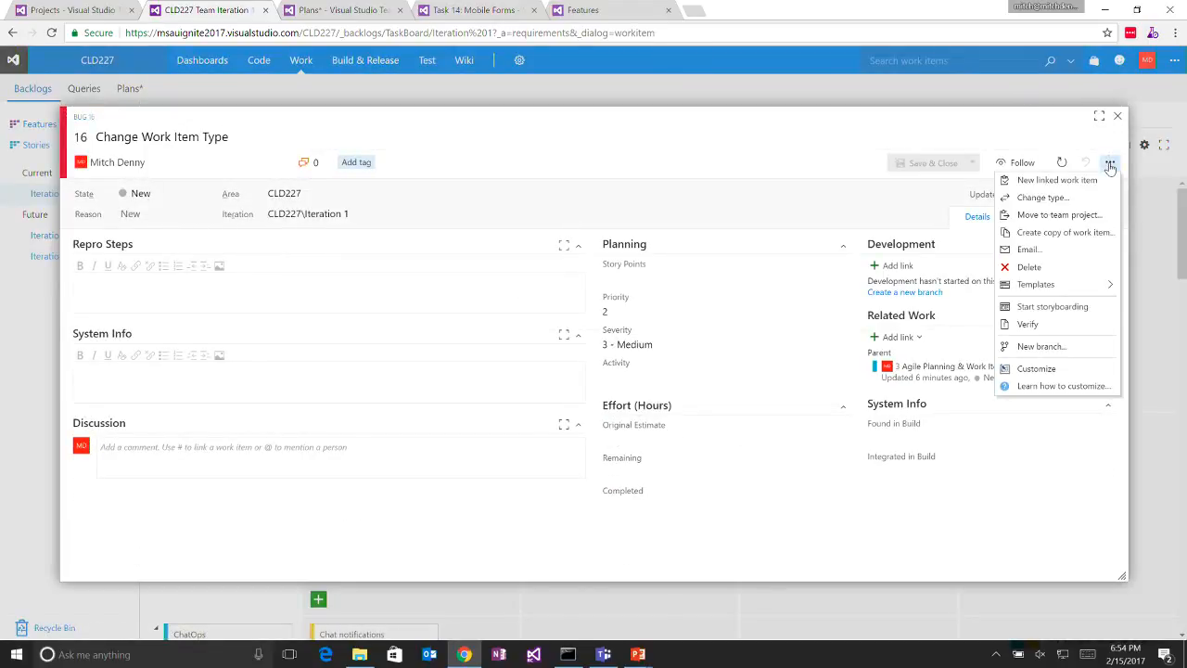
pyautogui.click(1055, 201)
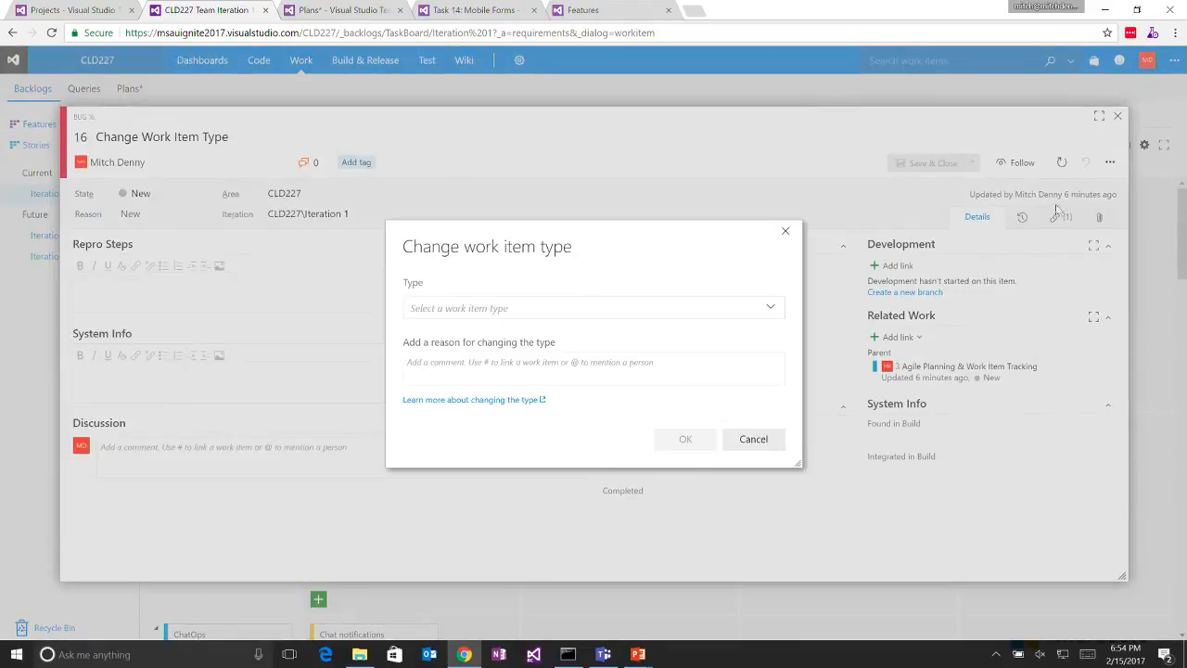
pyautogui.click(557, 310)
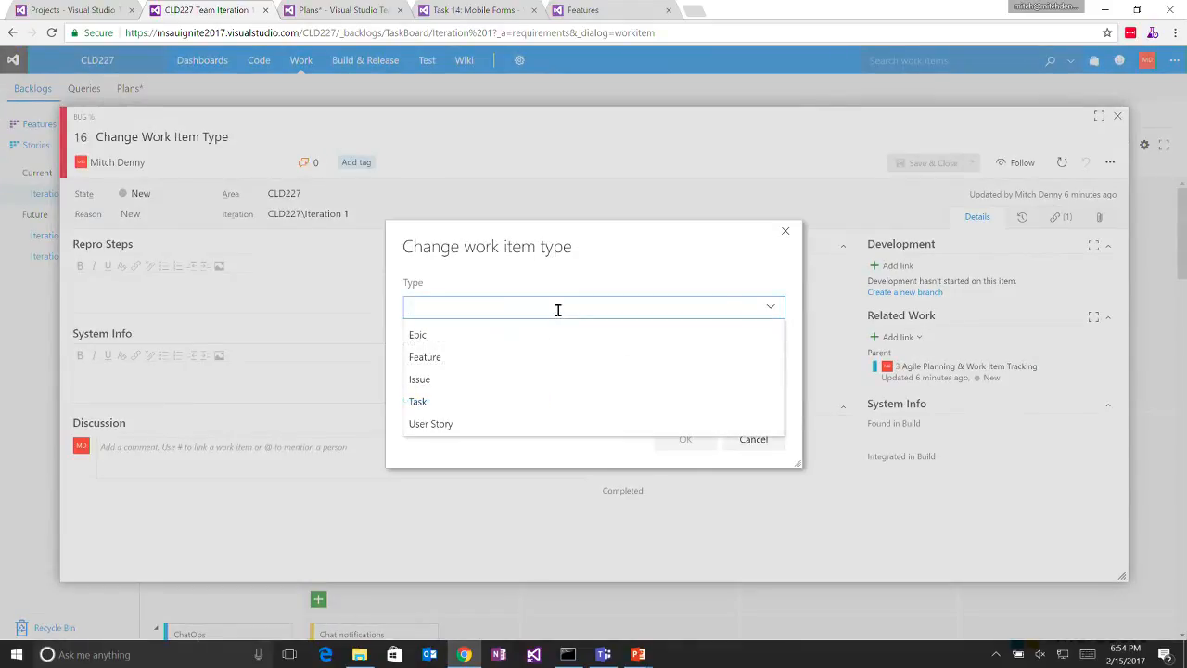
pyautogui.write('Task')
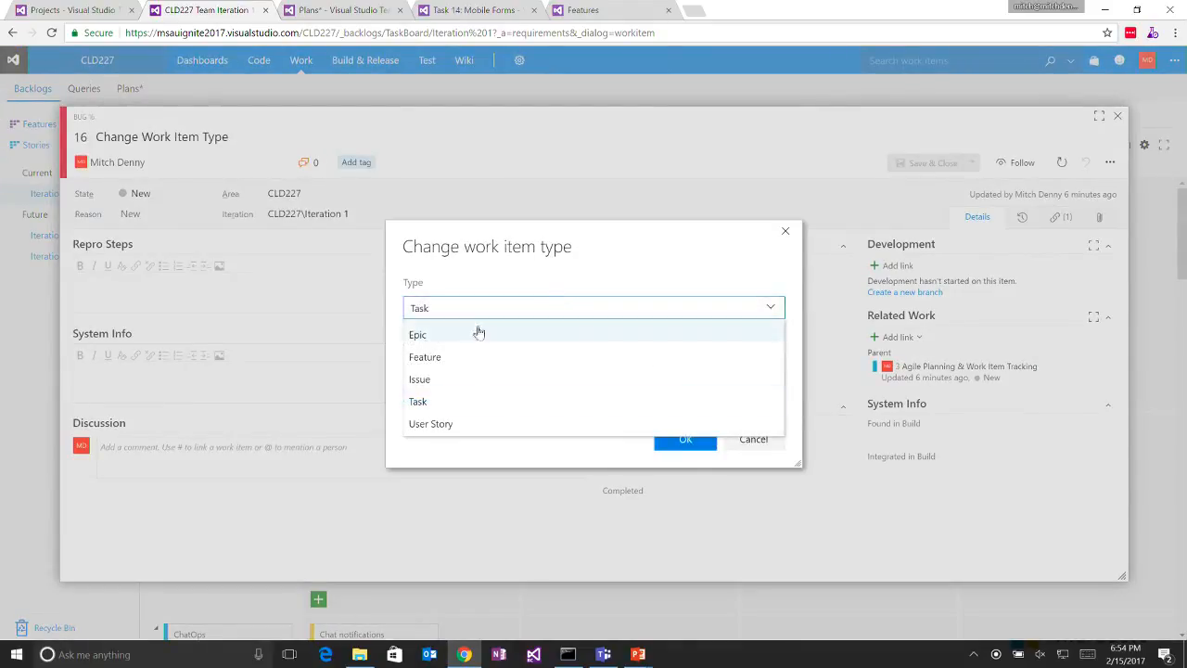
pyautogui.click(446, 400)
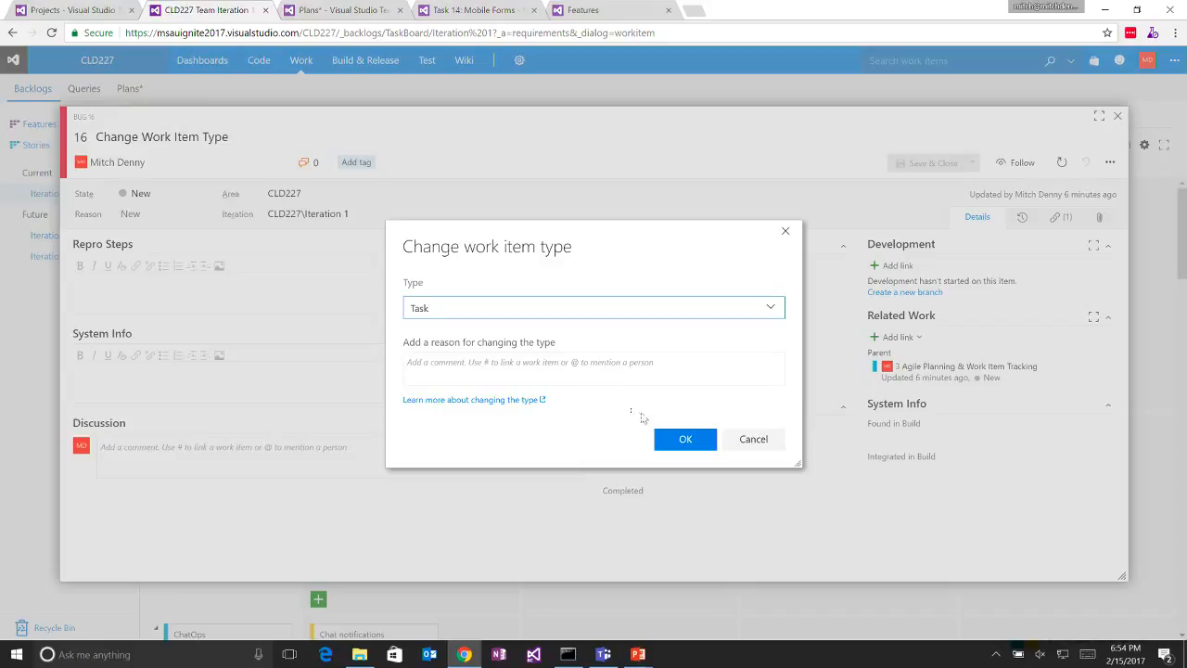
pyautogui.click(674, 437)
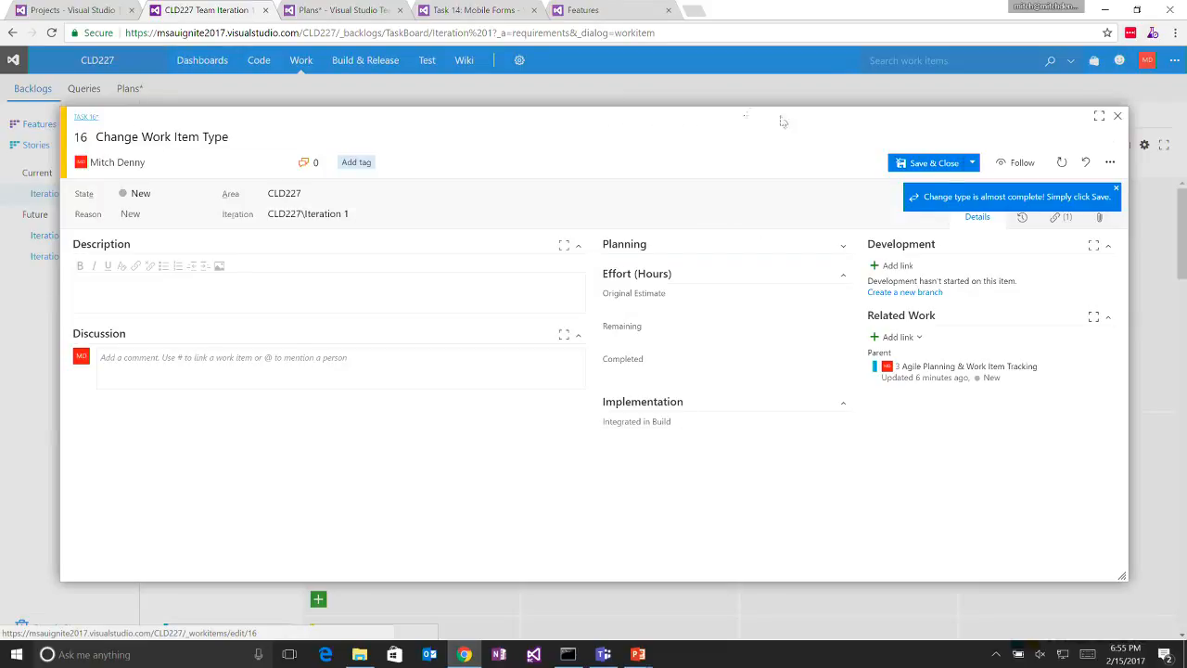
pyautogui.click(925, 165)
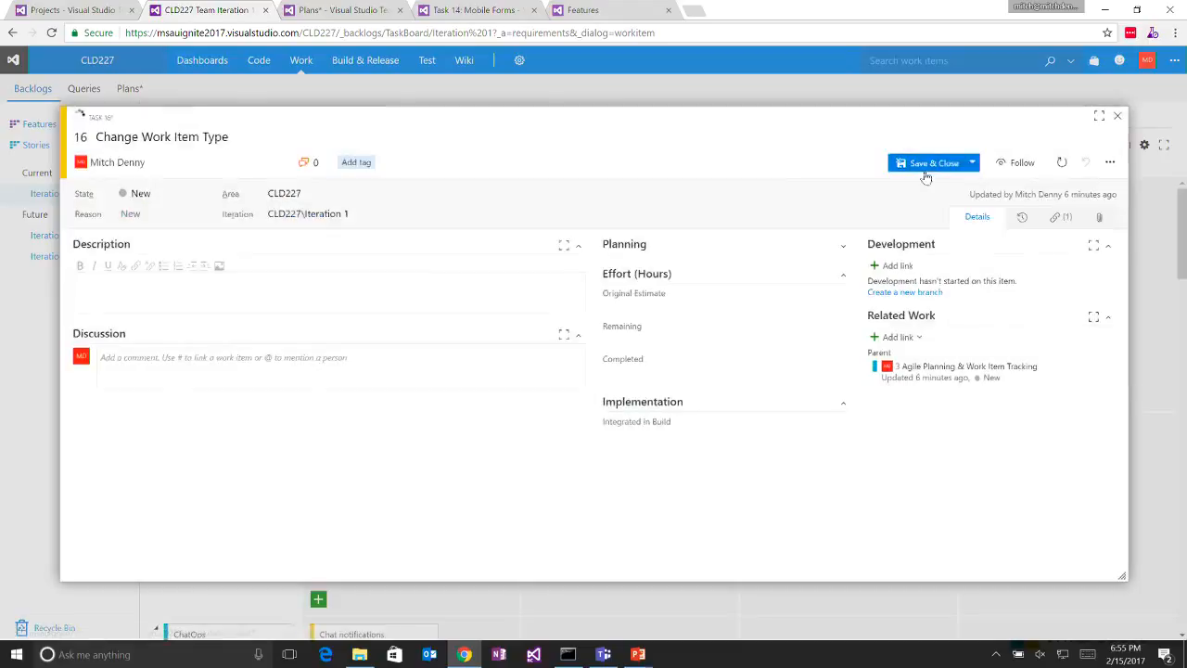
pyautogui.moveTo(392, 450); pyautogui.dragTo(1048, 524)
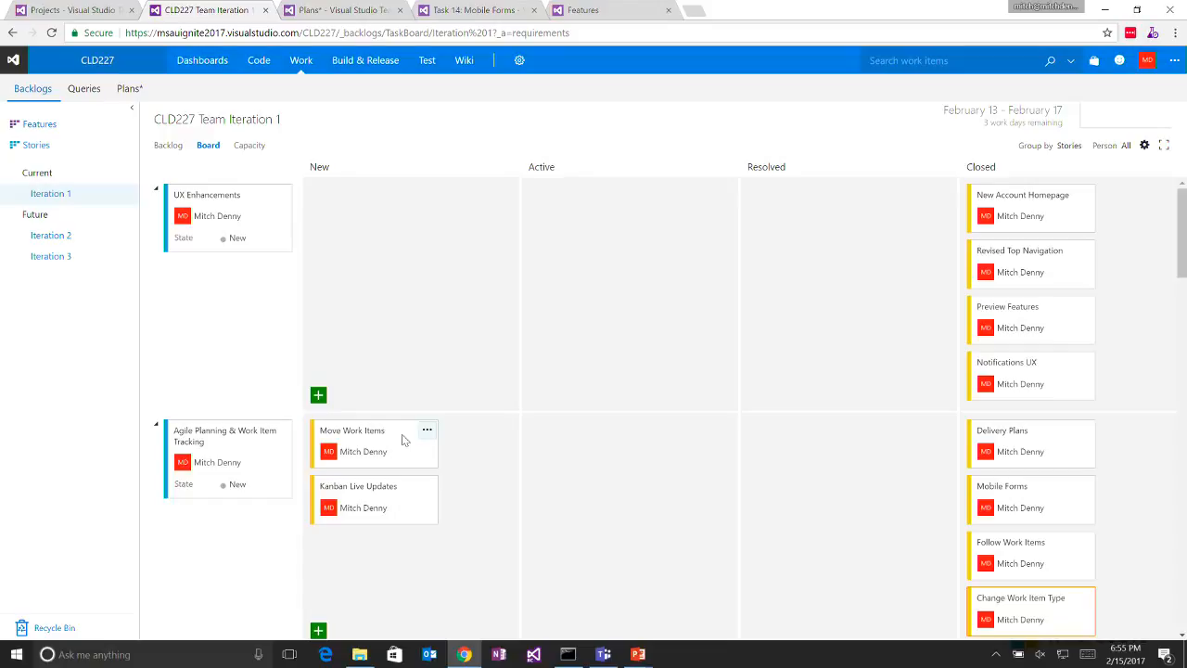
# - Try to move the Move Work Items task to the NET334 project with type Task, then discard the changes
pyautogui.click(427, 433)
pyautogui.click(348, 431)
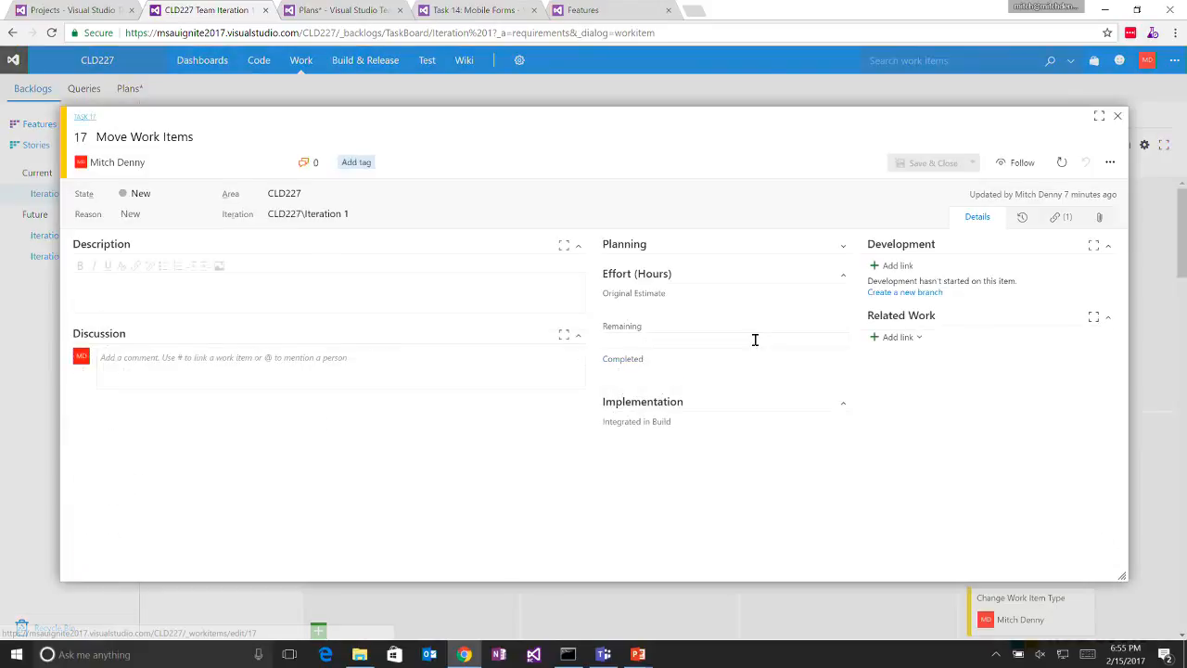
pyautogui.click(1110, 163)
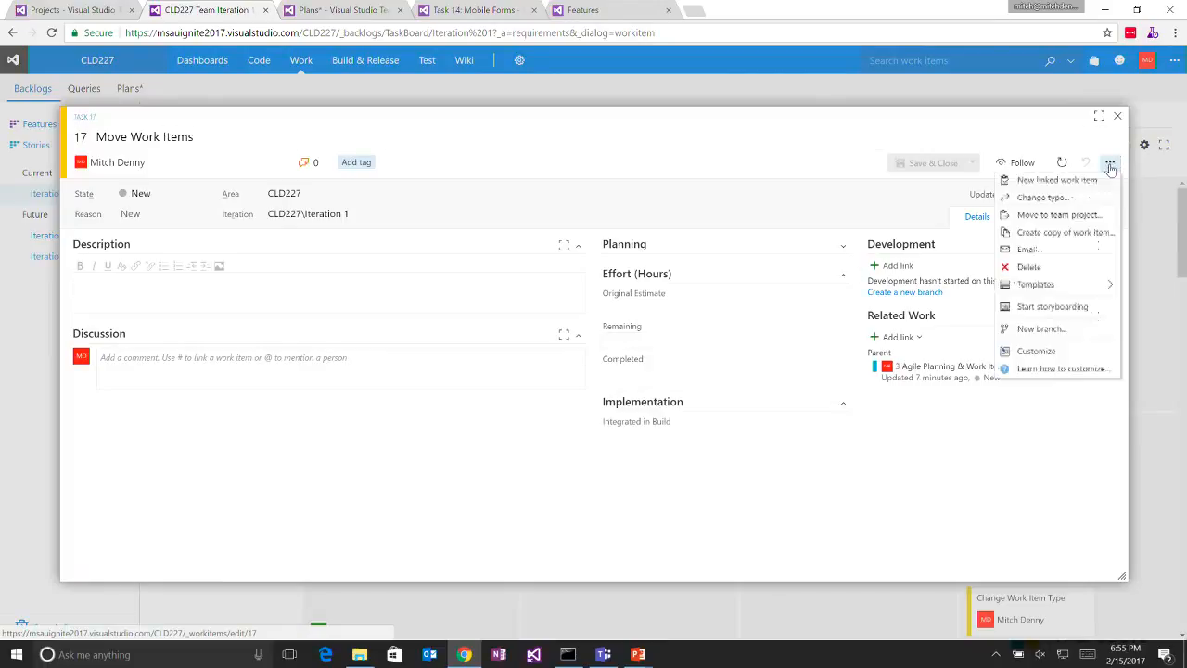
pyautogui.click(1054, 214)
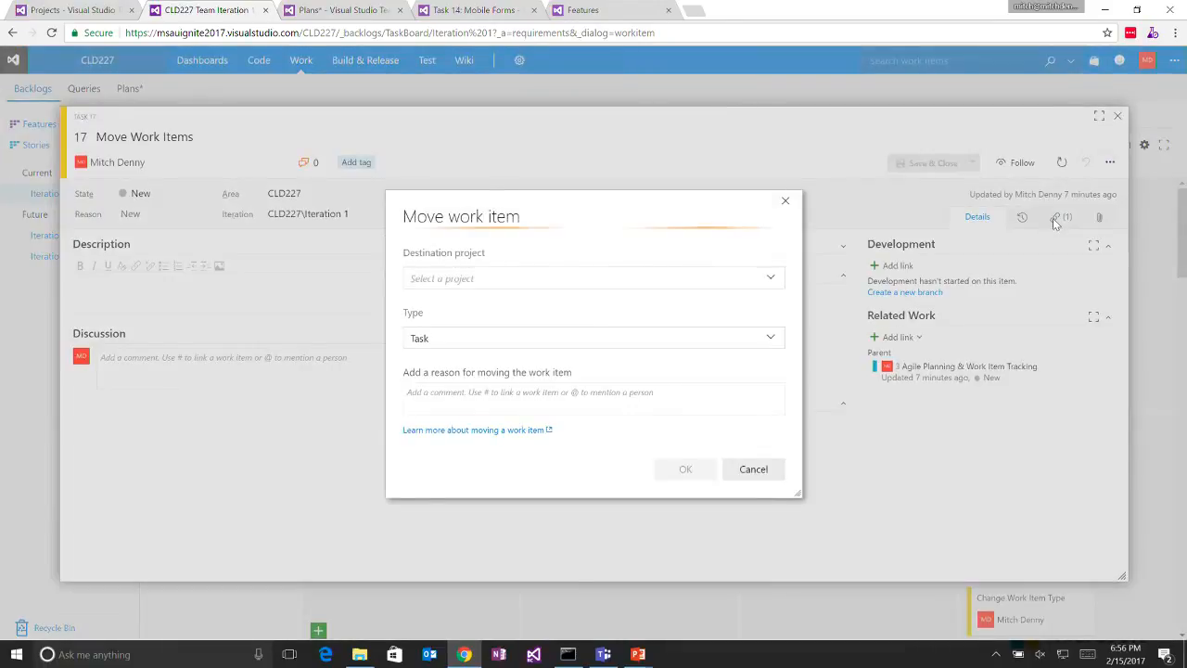
pyautogui.click(771, 280)
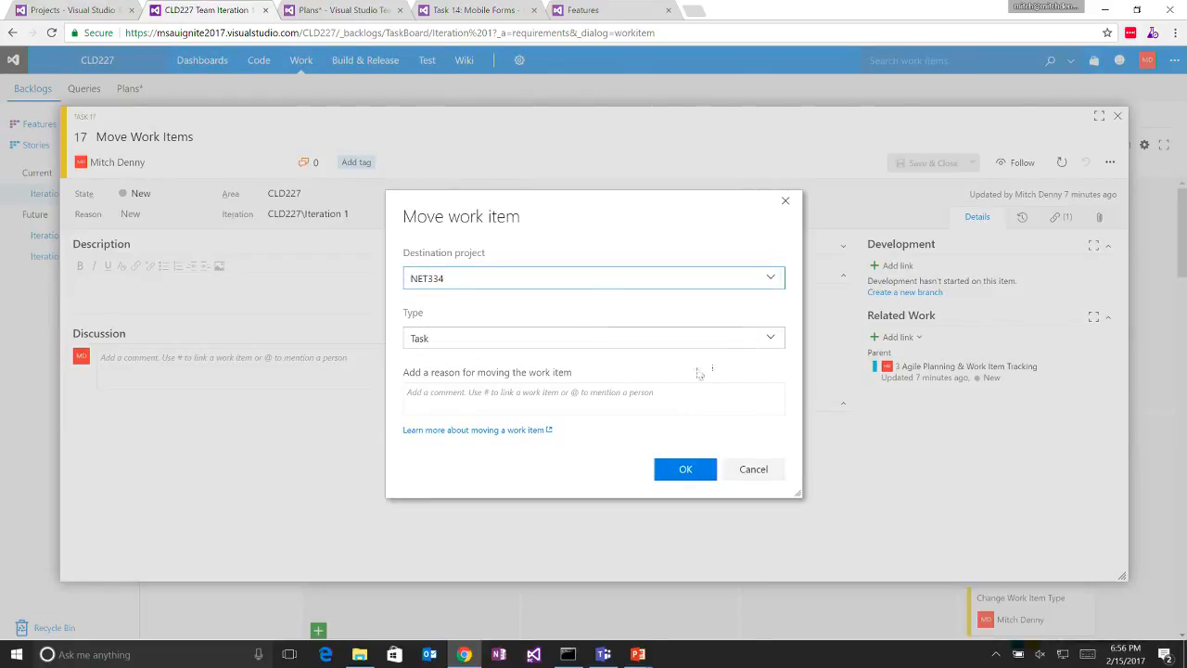
pyautogui.click(684, 471)
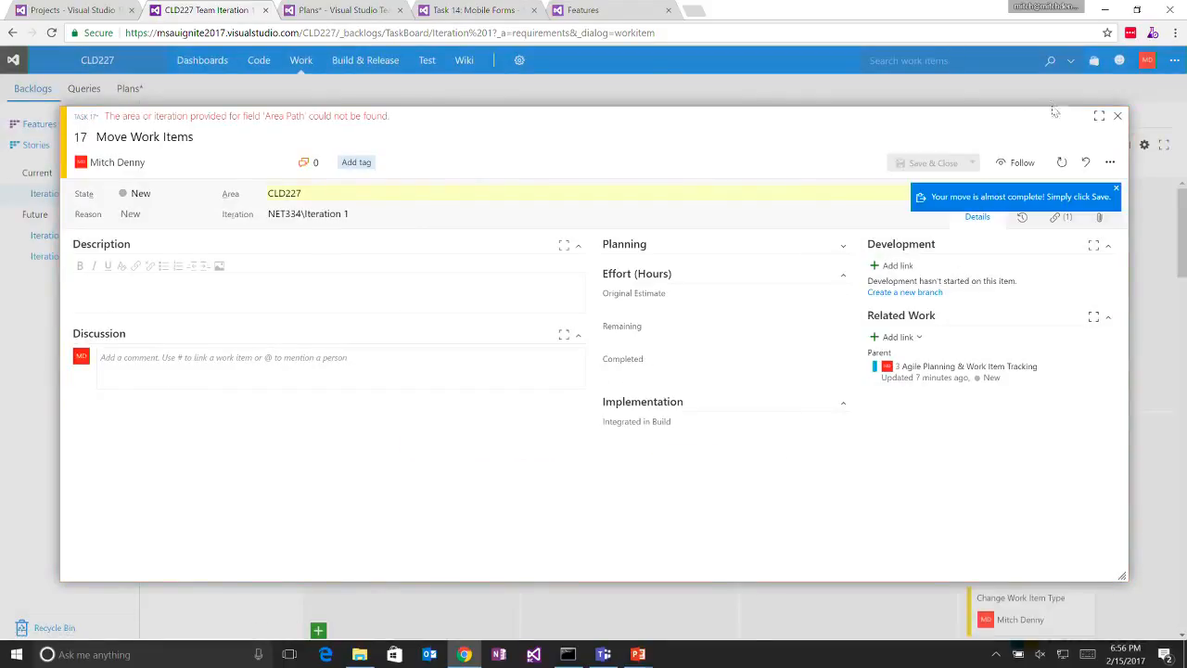
pyautogui.click(1117, 116)
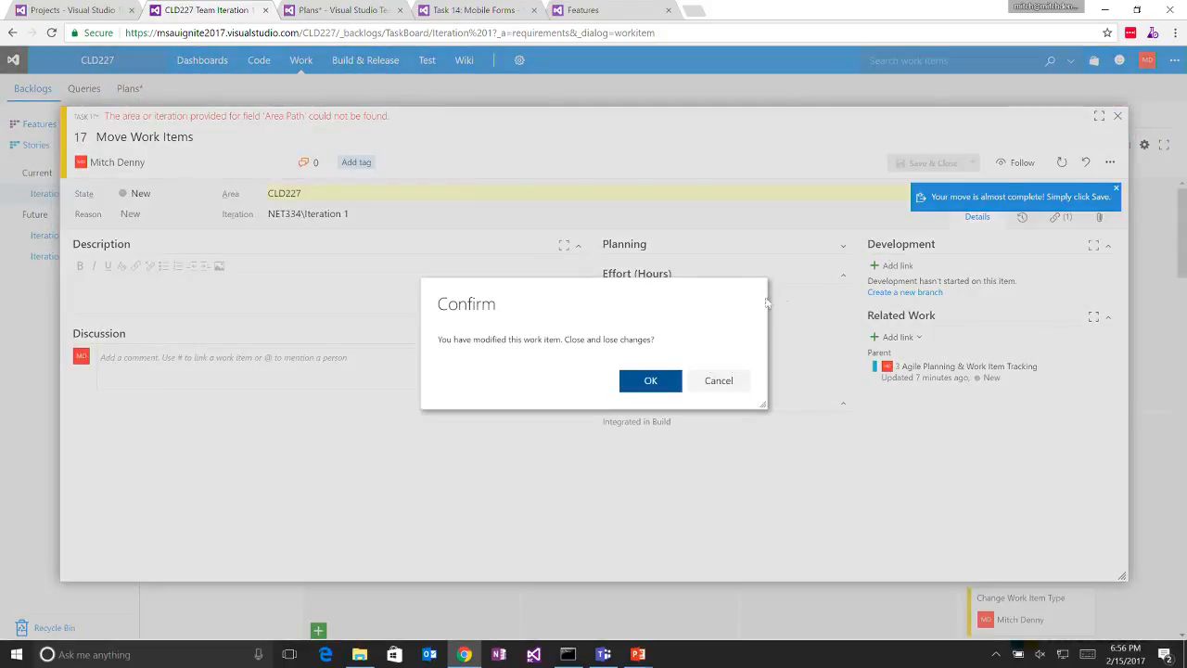
pyautogui.click(669, 383)
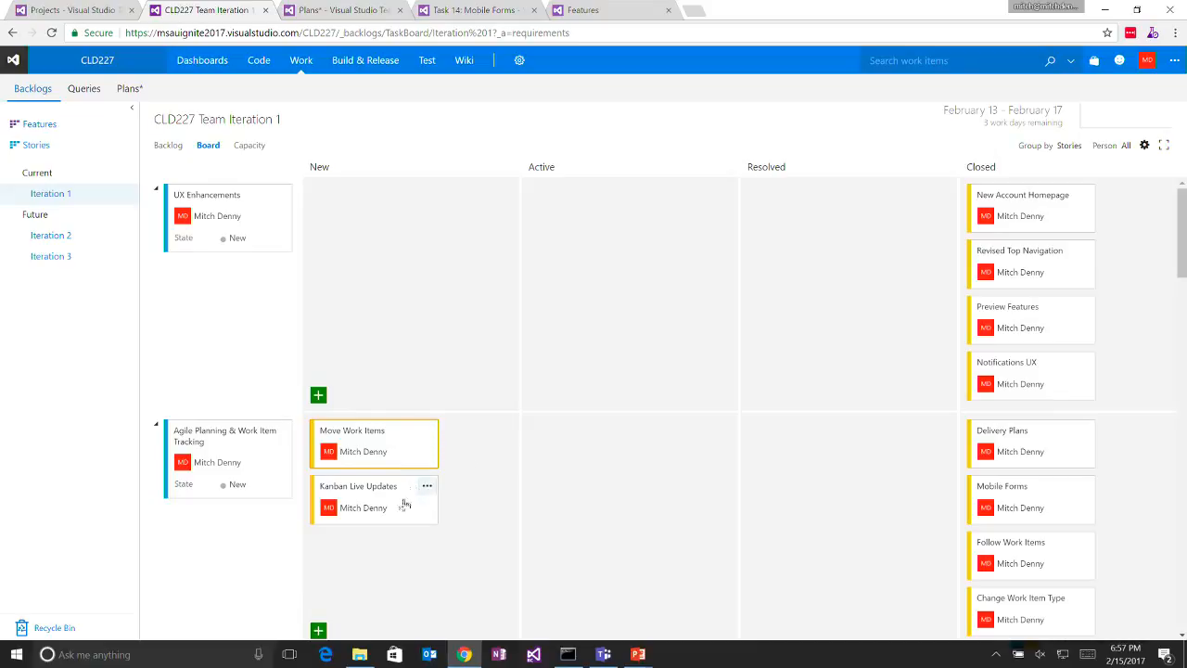
# - Open a second copy of the Iteration 1 board and arrange the two boards in side-by-side browser windows
pyautogui.middleClick(38, 99)
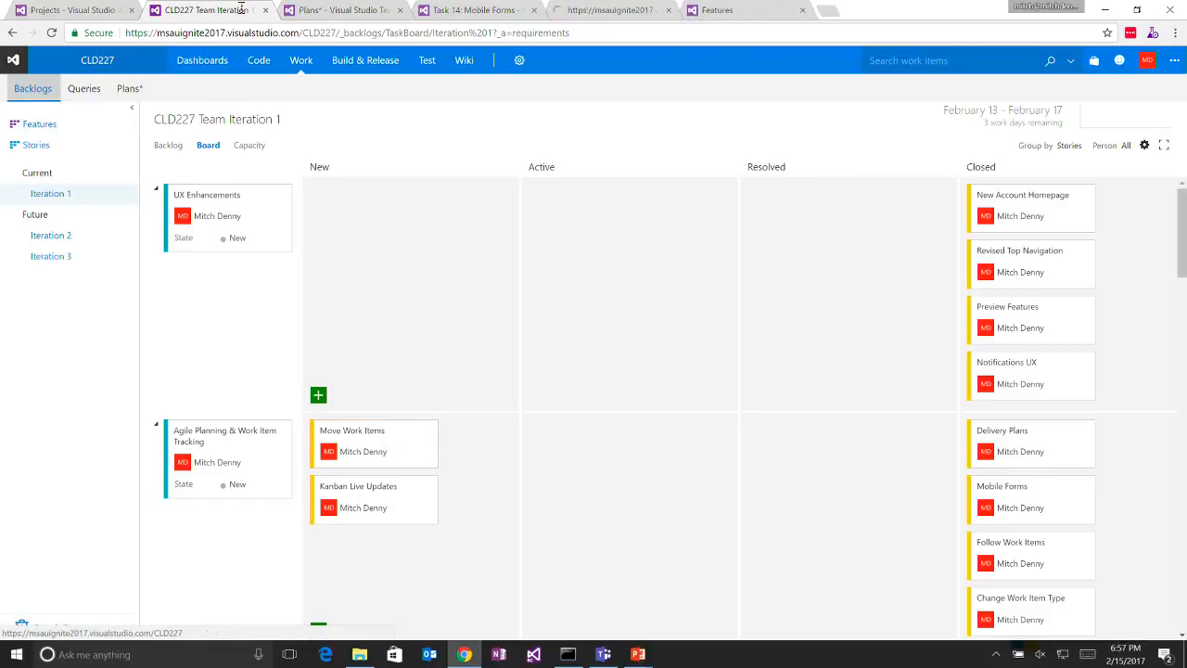
pyautogui.click(603, 11)
pyautogui.press('super+Right')
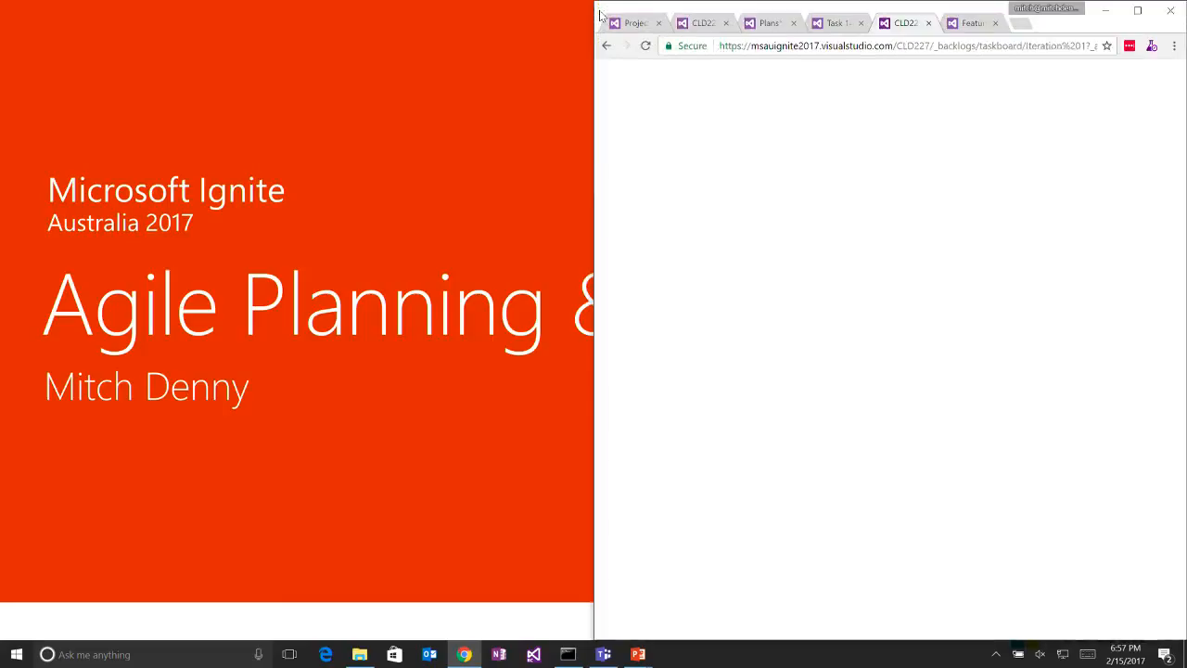
pyautogui.moveTo(693, 25); pyautogui.dragTo(348, 42)
pyautogui.press('super+Left')
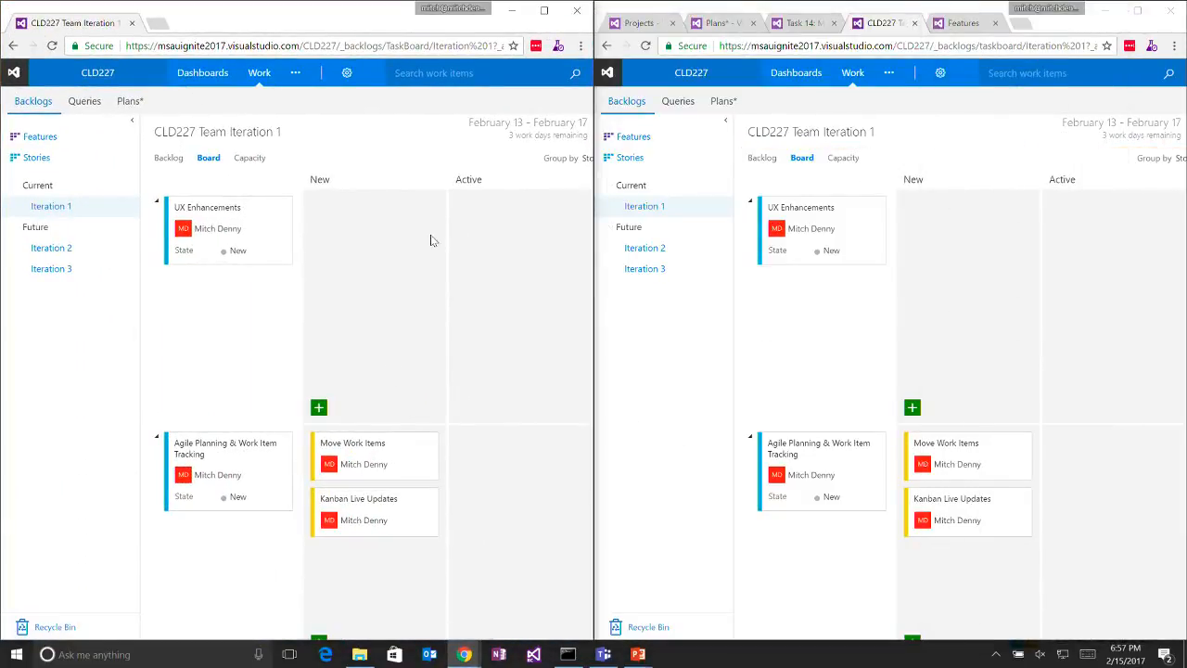
# - Show the Stories board in both browser windows and widen the first window so its Closed column fits
pyautogui.click(71, 164)
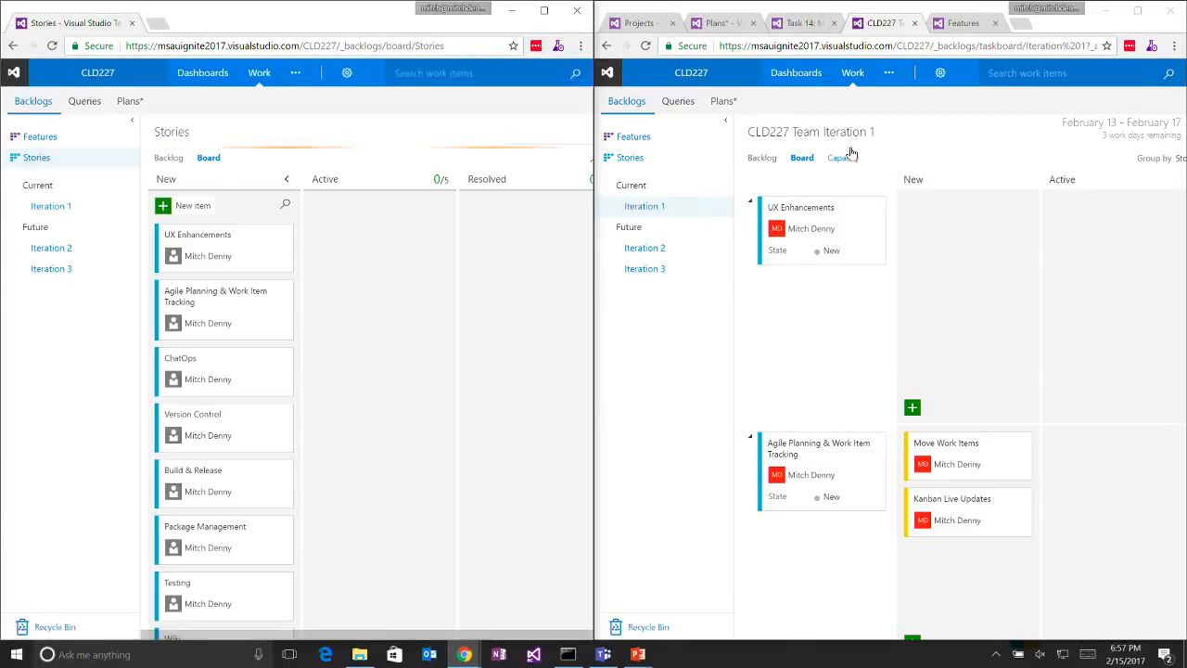
pyautogui.click(657, 160)
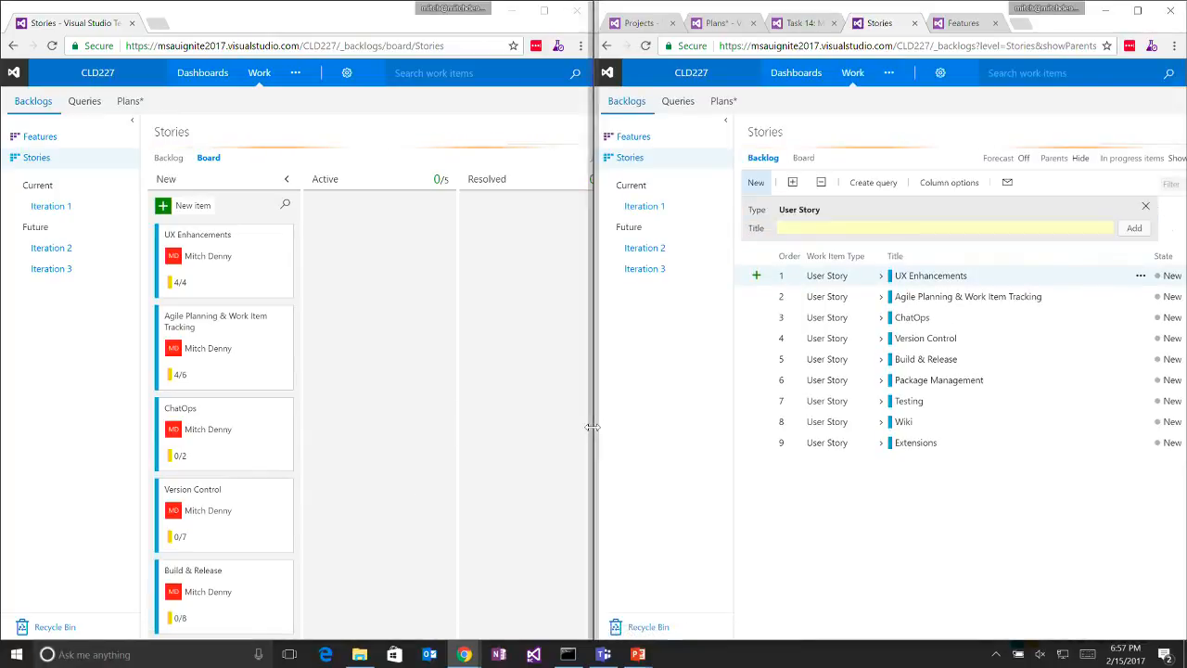
pyautogui.moveTo(594, 433); pyautogui.dragTo(727, 433)
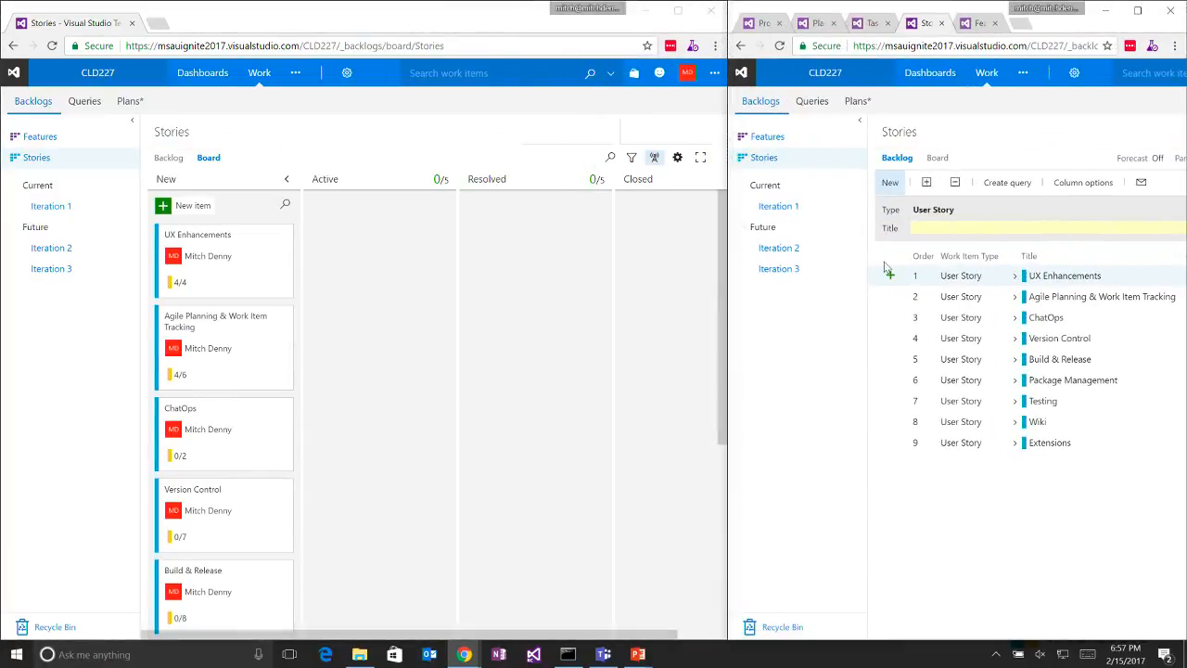
pyautogui.click(939, 155)
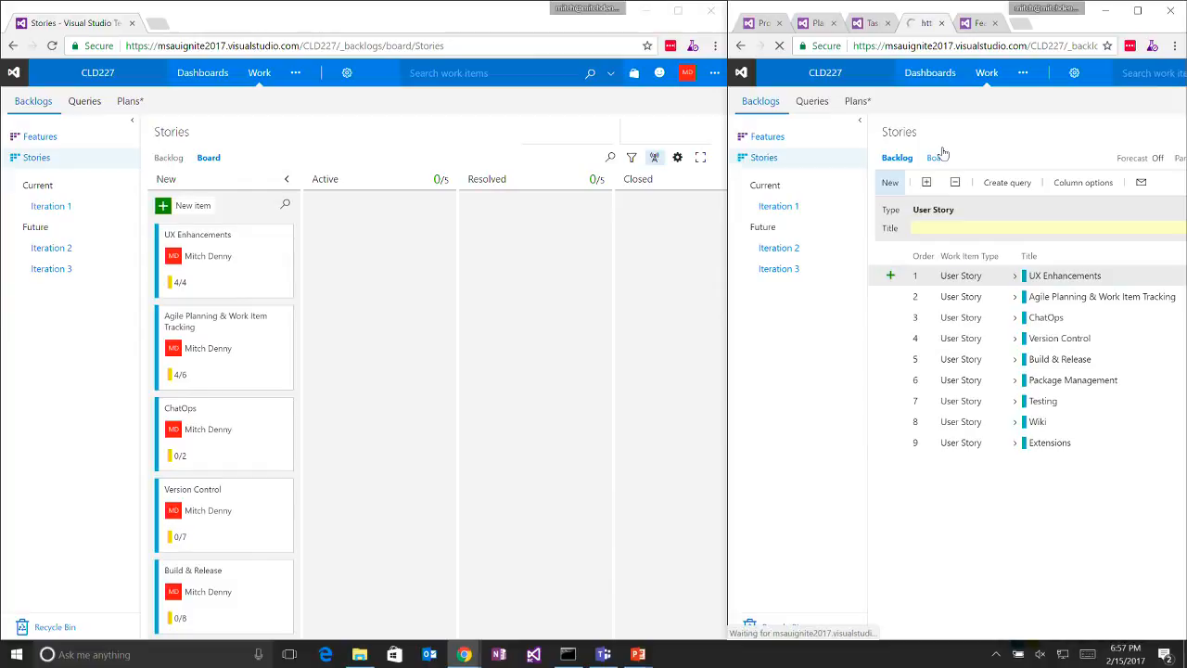
# - Move the UX Enhancements and Agile Planning & Work Item Tracking stories to Active in the wider window to demonstrate live updates
pyautogui.click(654, 160)
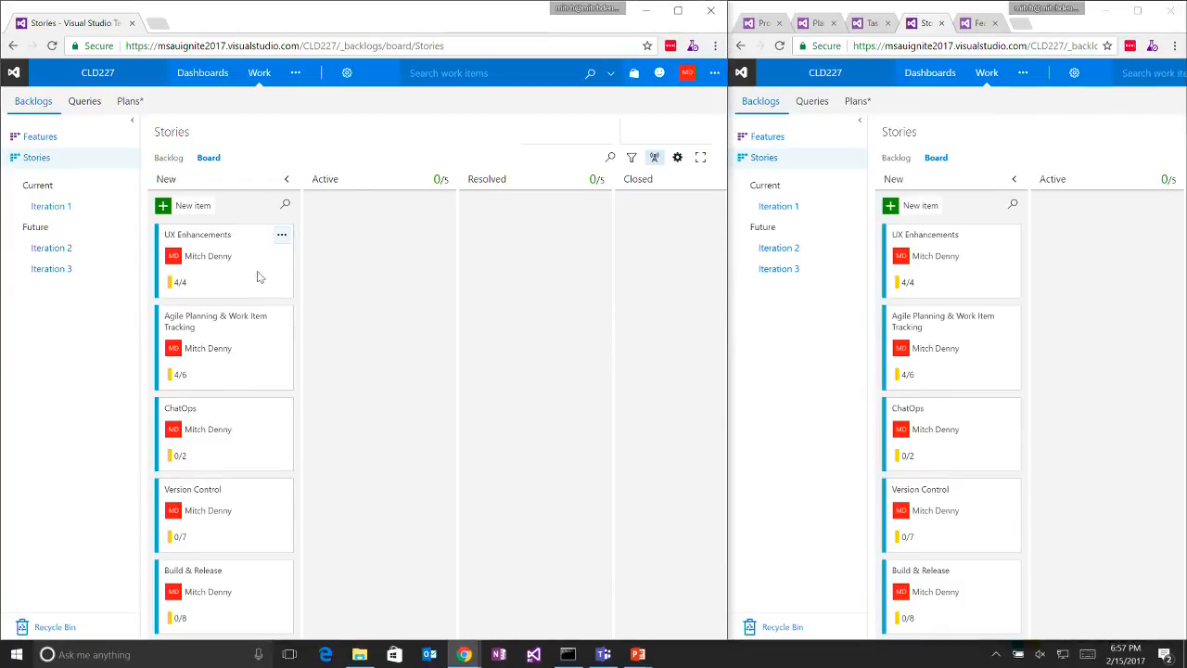
pyautogui.moveTo(259, 276); pyautogui.dragTo(385, 269)
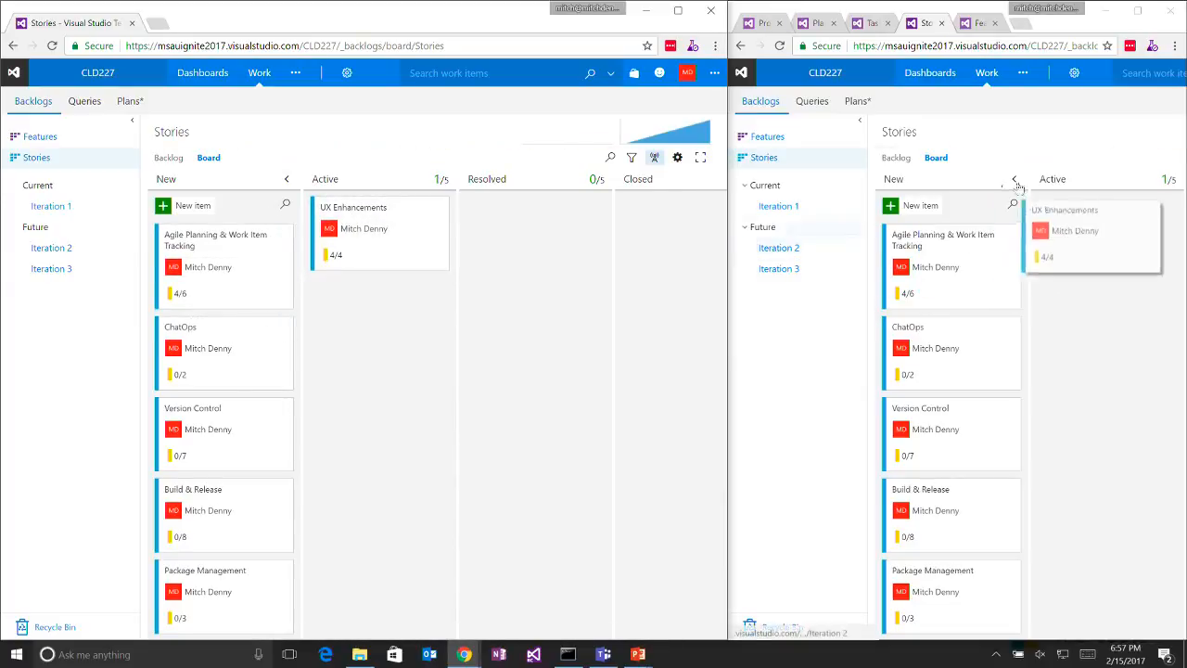
pyautogui.moveTo(270, 259); pyautogui.dragTo(391, 303)
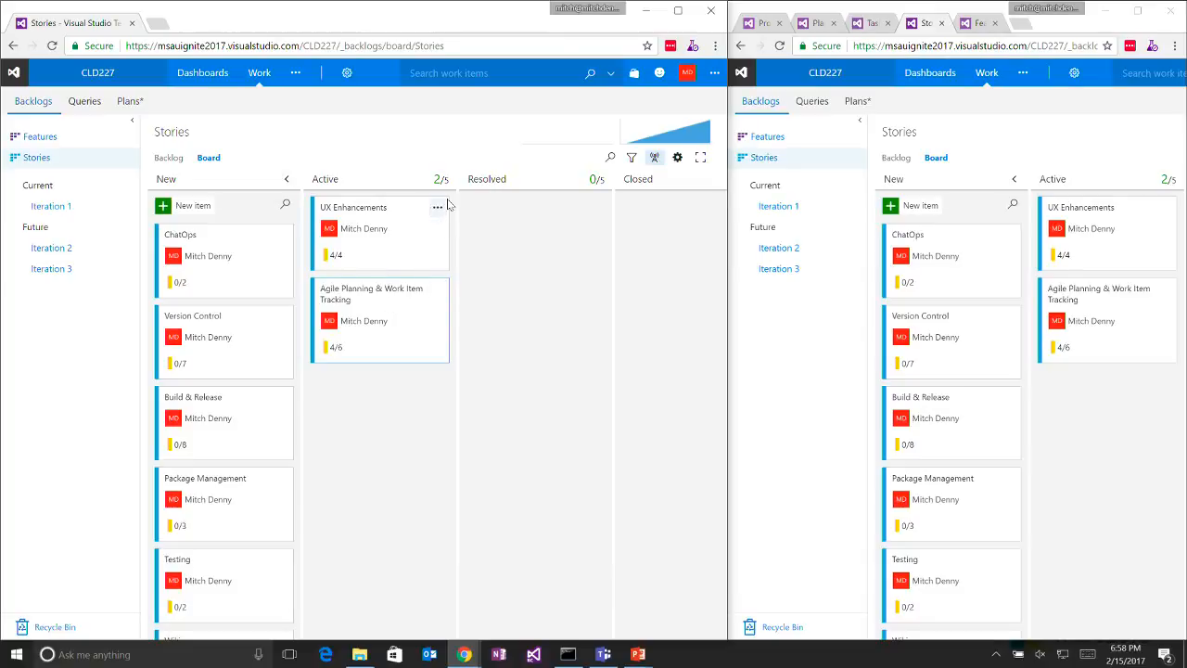
# - Return to the Iteration 1 board in a single maximized window and move the Move Work Items and Kanban Live Updates tasks to Closed
pyautogui.click(712, 11)
pyautogui.click(1137, 10)
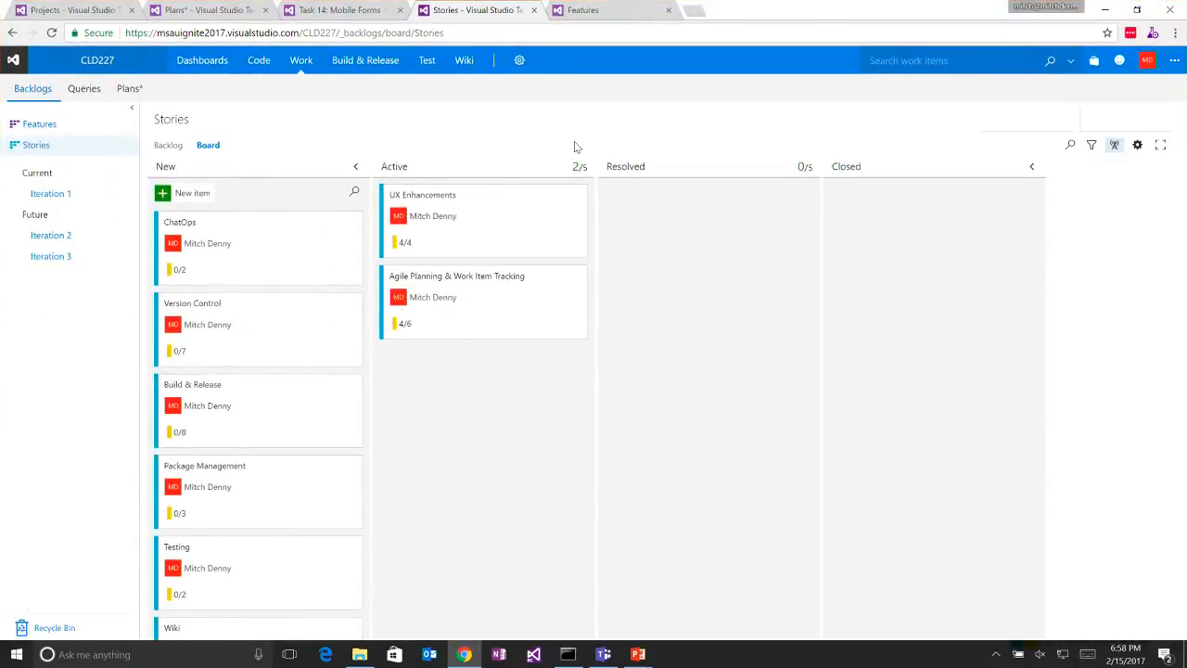
pyautogui.click(68, 192)
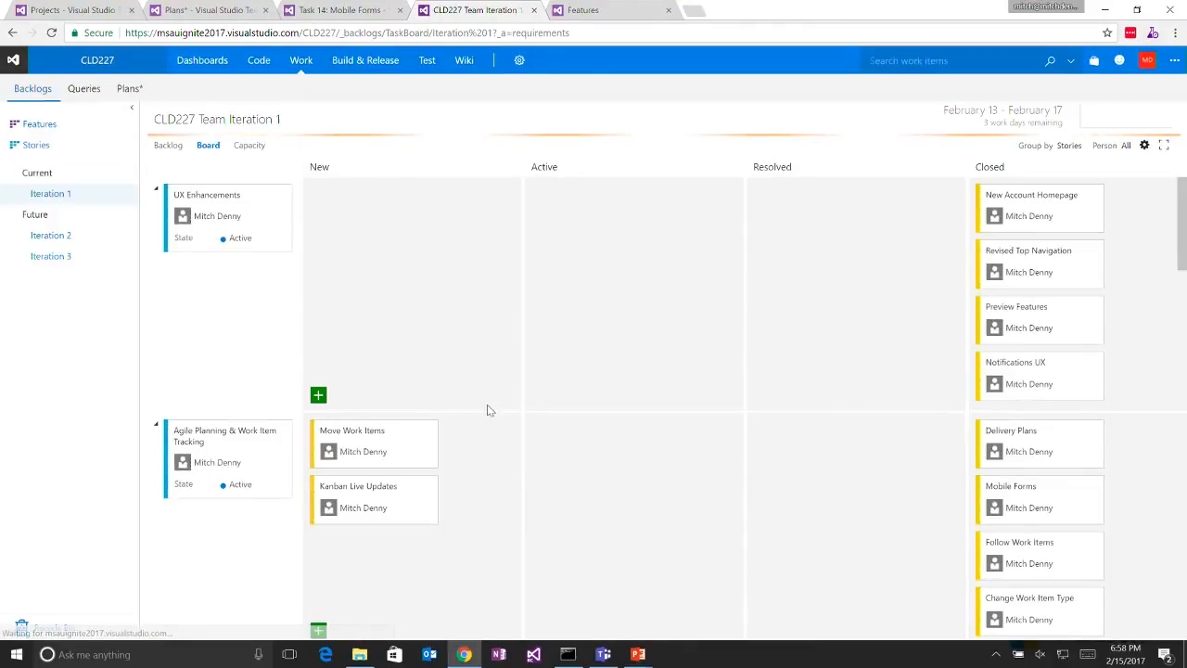
pyautogui.moveTo(408, 436); pyautogui.dragTo(1046, 485)
pyautogui.scroll(-3, 386, 457)
pyautogui.scroll(3, 489, 441)
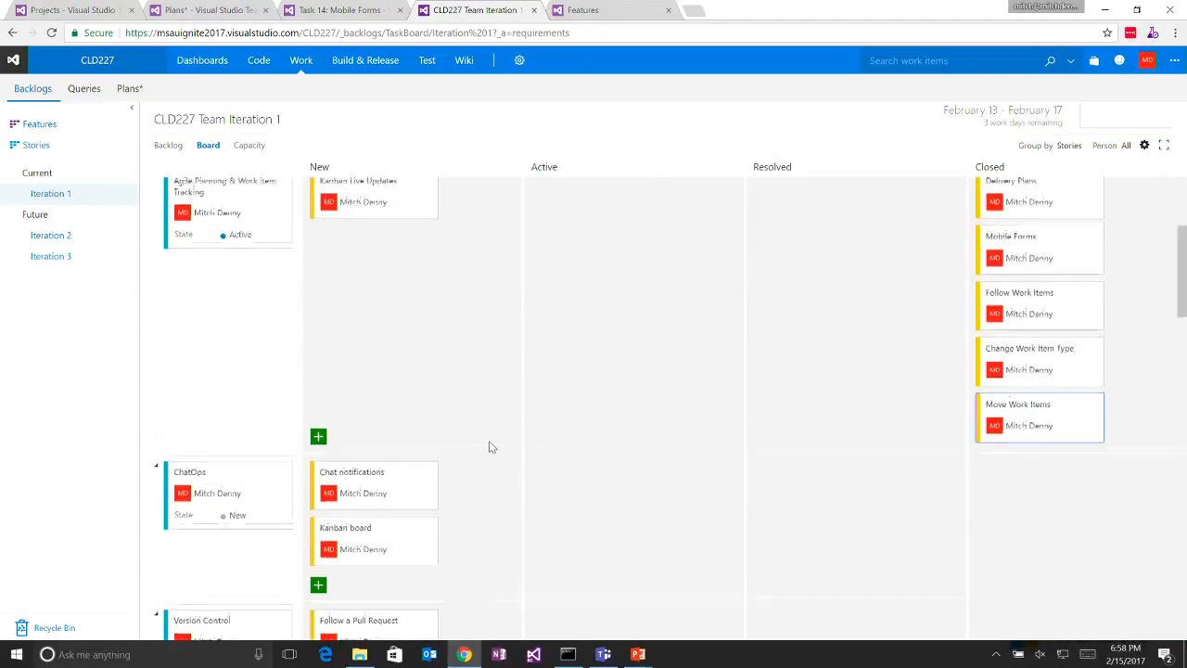
pyautogui.moveTo(394, 438); pyautogui.dragTo(1129, 473)
pyautogui.scroll(-4, 1128, 473)
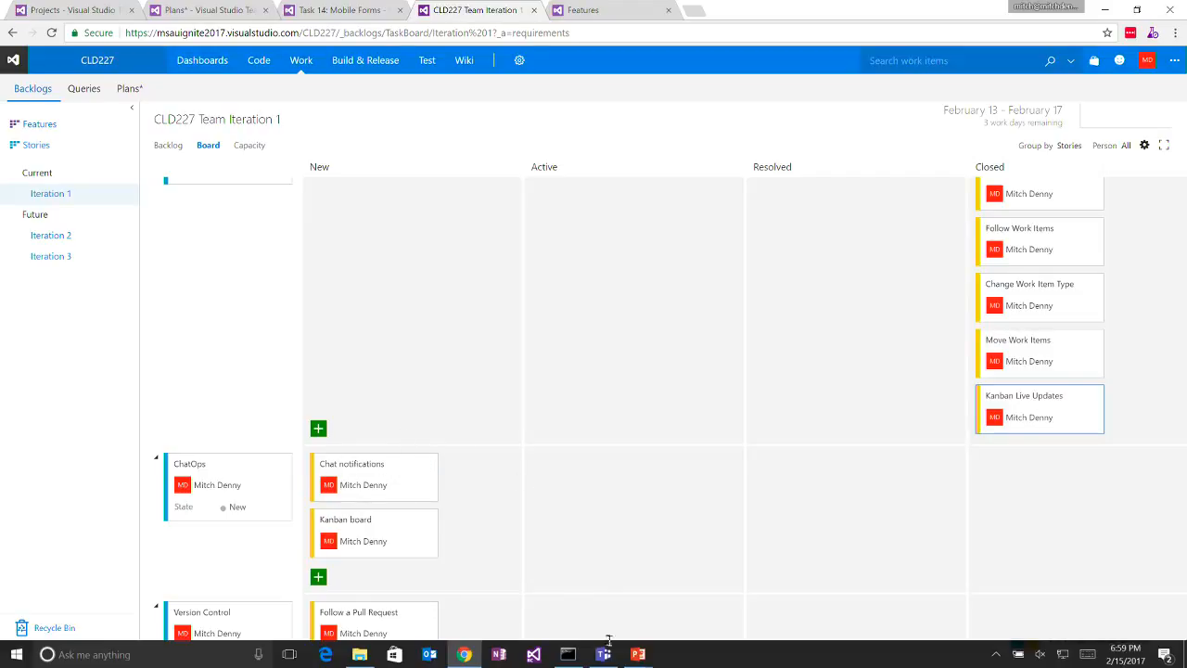
# - Switch to the running PowerPoint slide show and advance to the "ChatOps" slide
pyautogui.moveTo(637, 654)
pyautogui.click(710, 586)
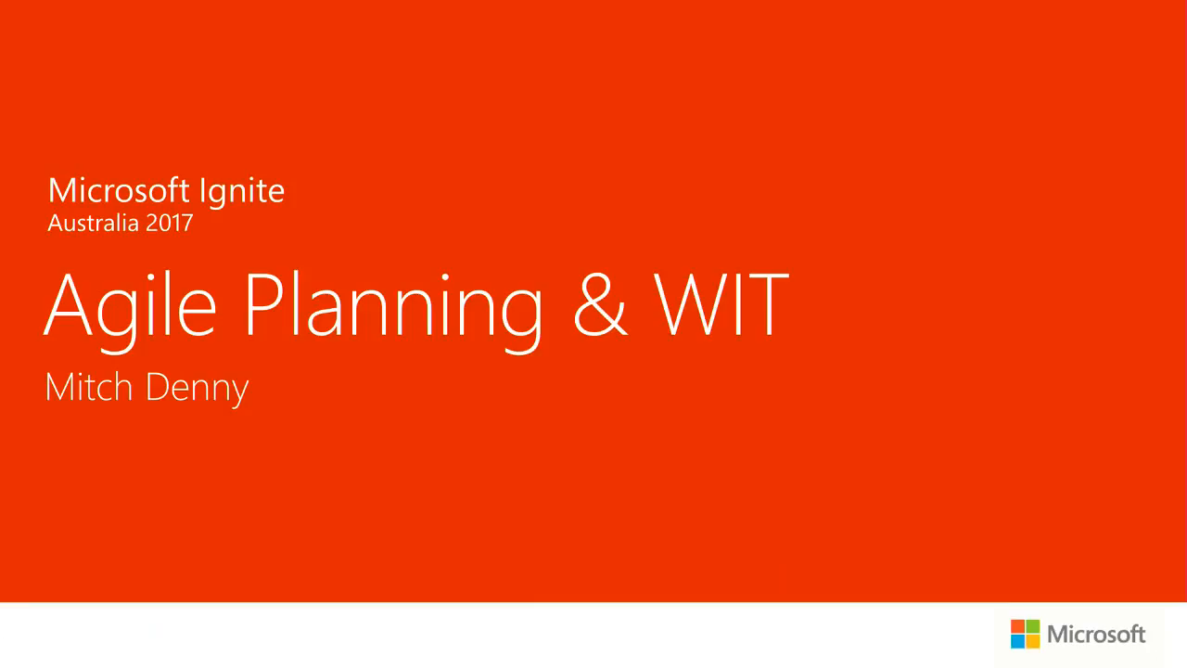
pyautogui.press('Right')
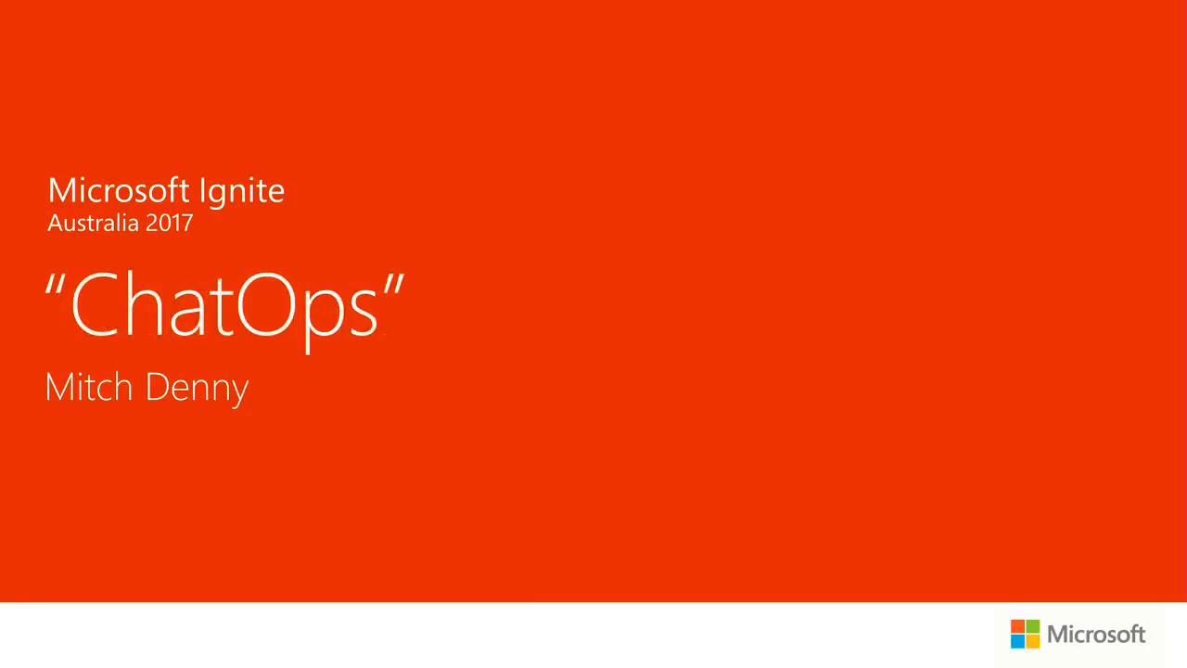
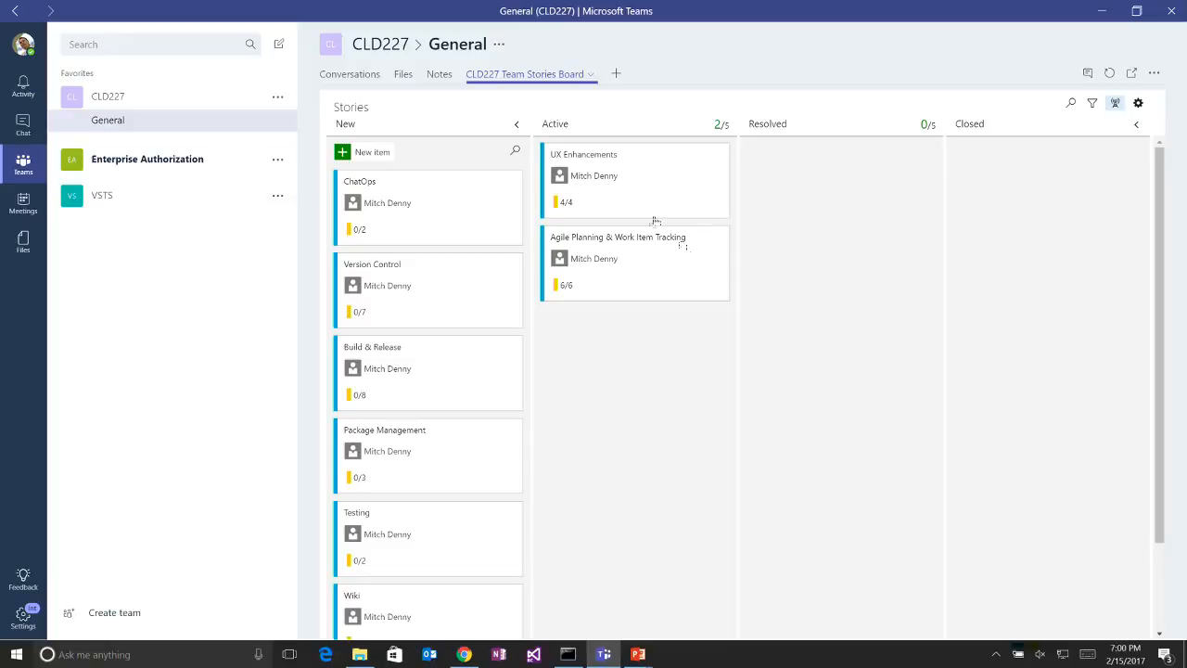
# - Show the work item notifications in the General channel's conversations of the CLD227 team
pyautogui.click(375, 81)
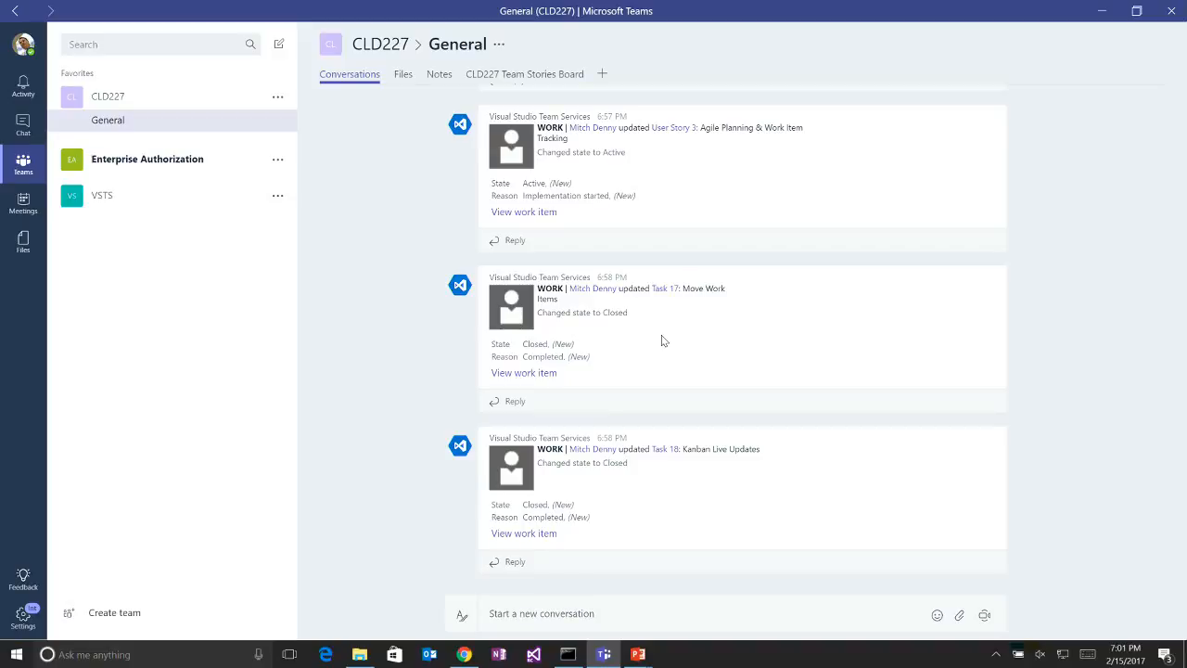
pyautogui.moveTo(653, 654)
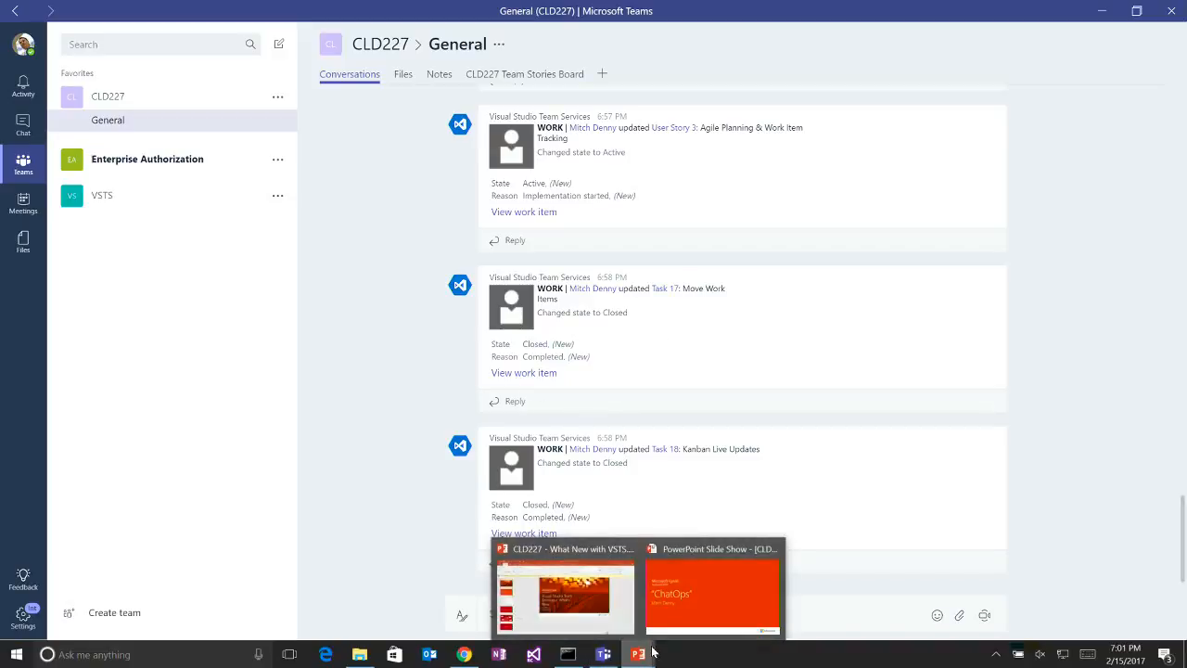
pyautogui.click(588, 590)
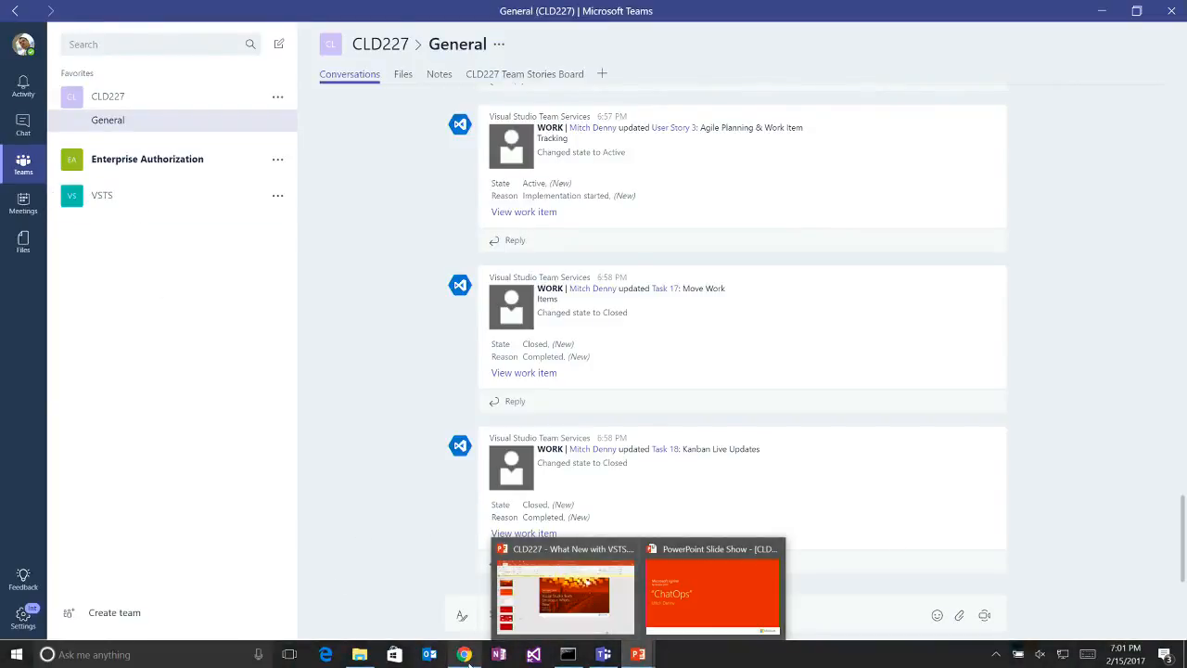
# - Switch to Chrome and move the ChatOps tasks Chat notifications and Kanban board to Closed on the Iteration 1 board
pyautogui.click(468, 658)
pyautogui.moveTo(397, 468); pyautogui.dragTo(1026, 495)
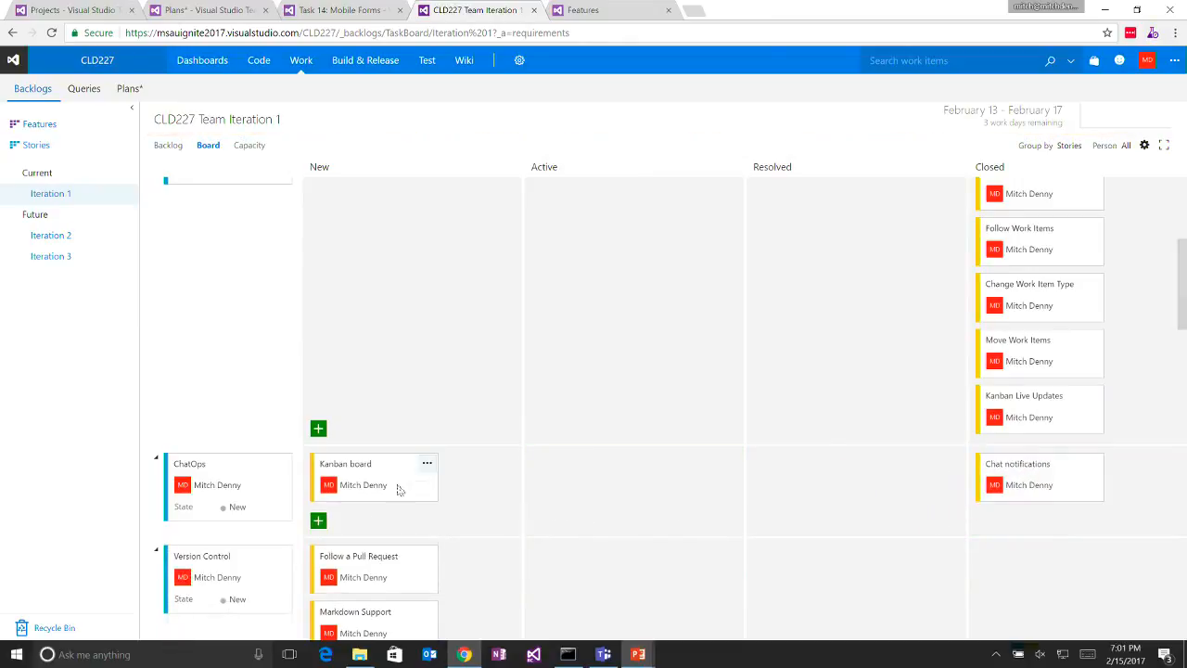
pyautogui.moveTo(397, 488); pyautogui.dragTo(1077, 519)
pyautogui.scroll(-3, 588, 531)
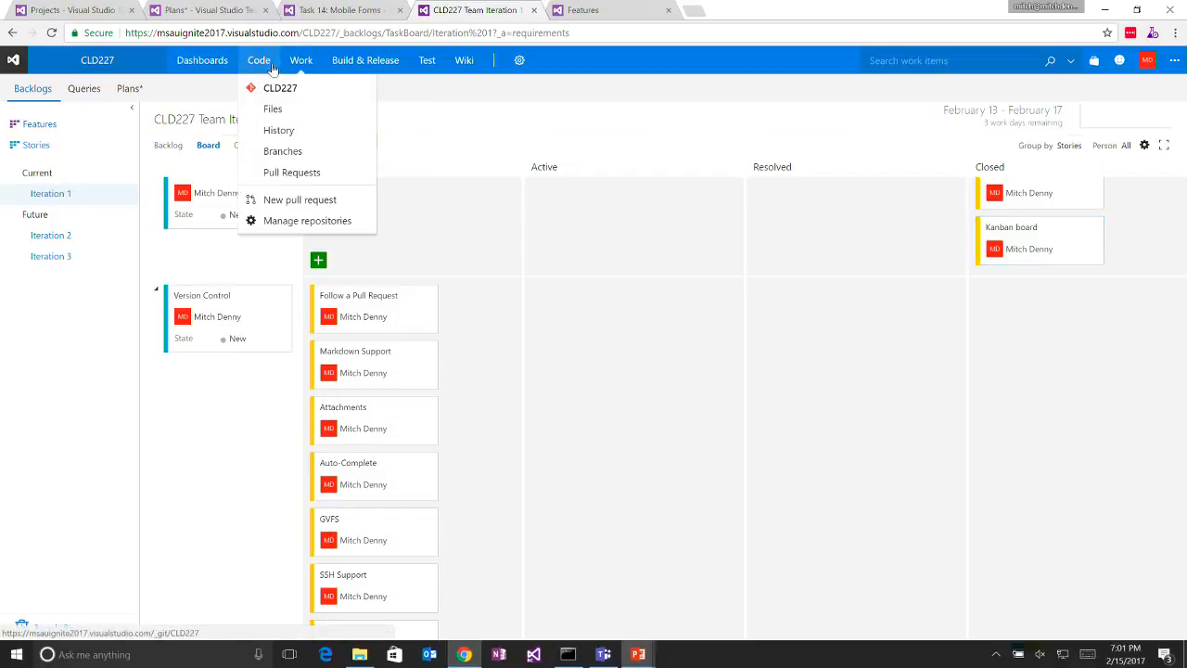
# - Open the active demo1-to-master pull request from the account's pull request list and show its additional actions, including Follow
pyautogui.click(121, 16)
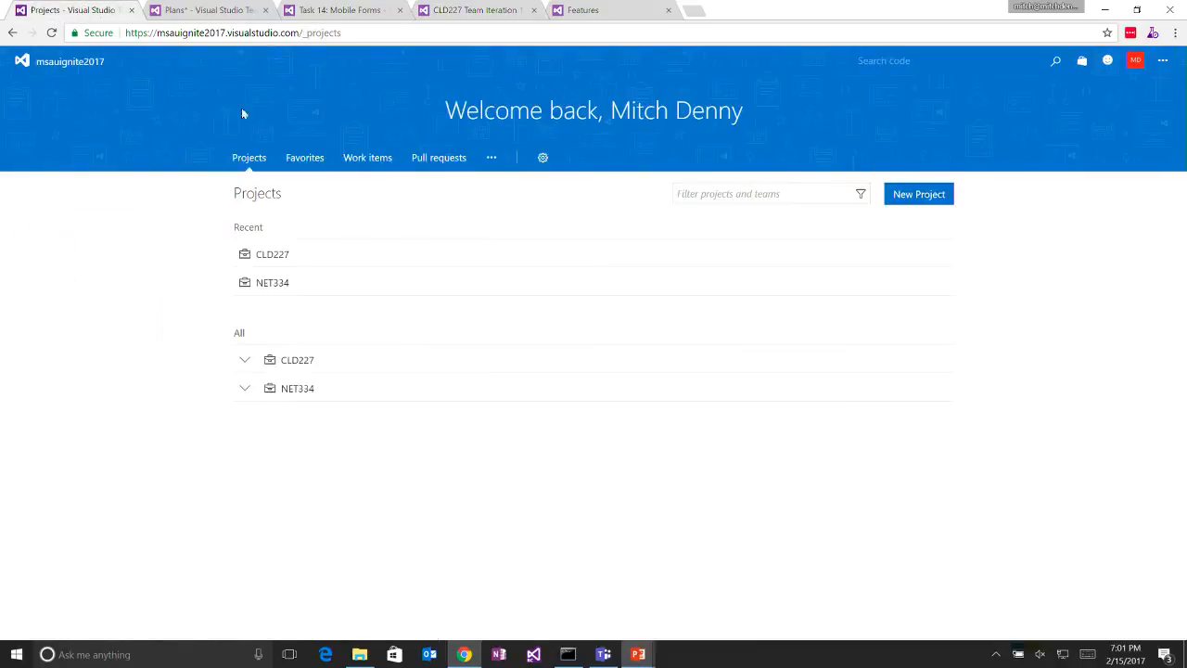
pyautogui.click(426, 160)
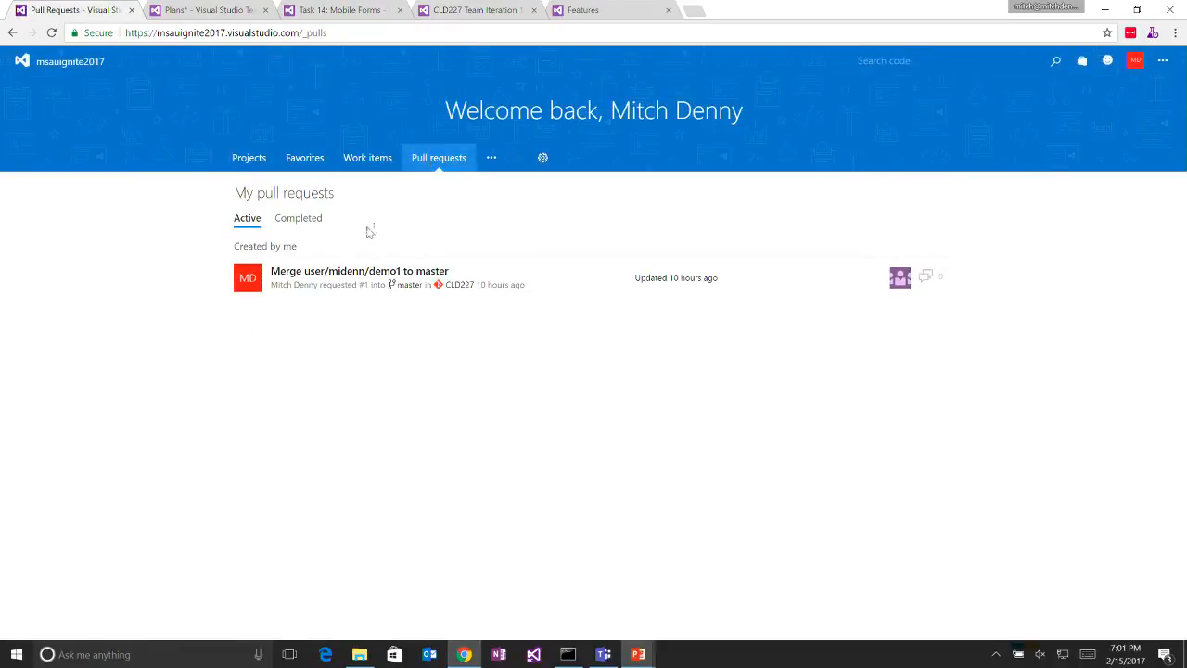
pyautogui.click(339, 272)
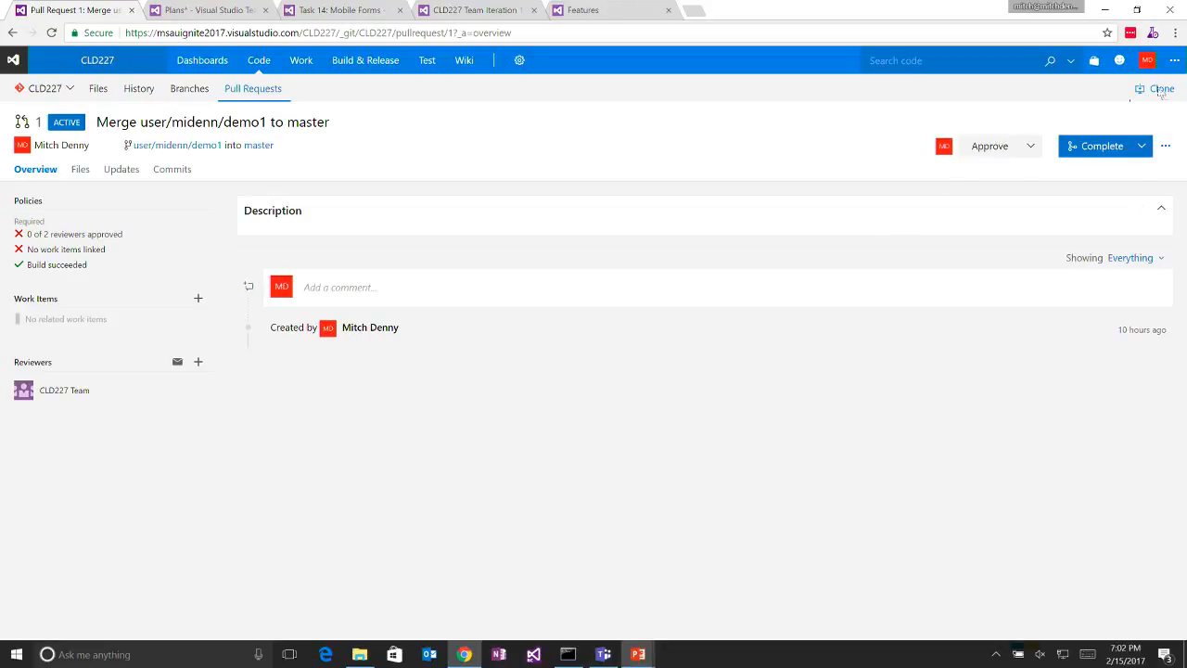
pyautogui.click(1166, 148)
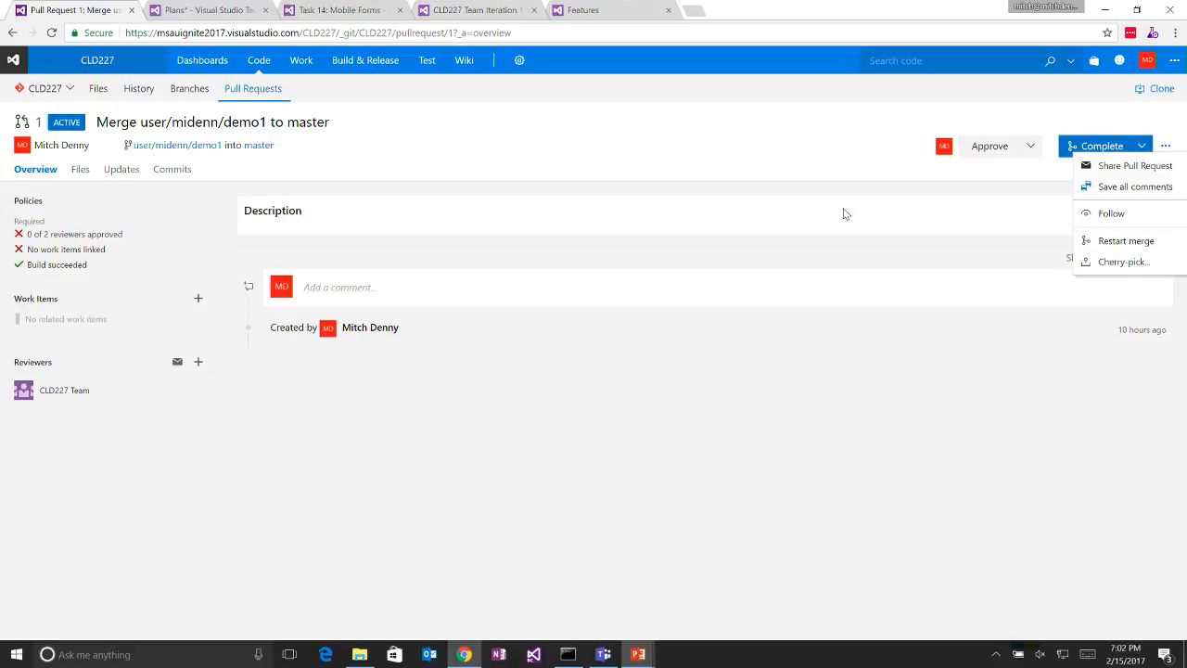
# - Open the branch policies of the master branch in the CLD227 repository
pyautogui.click(188, 90)
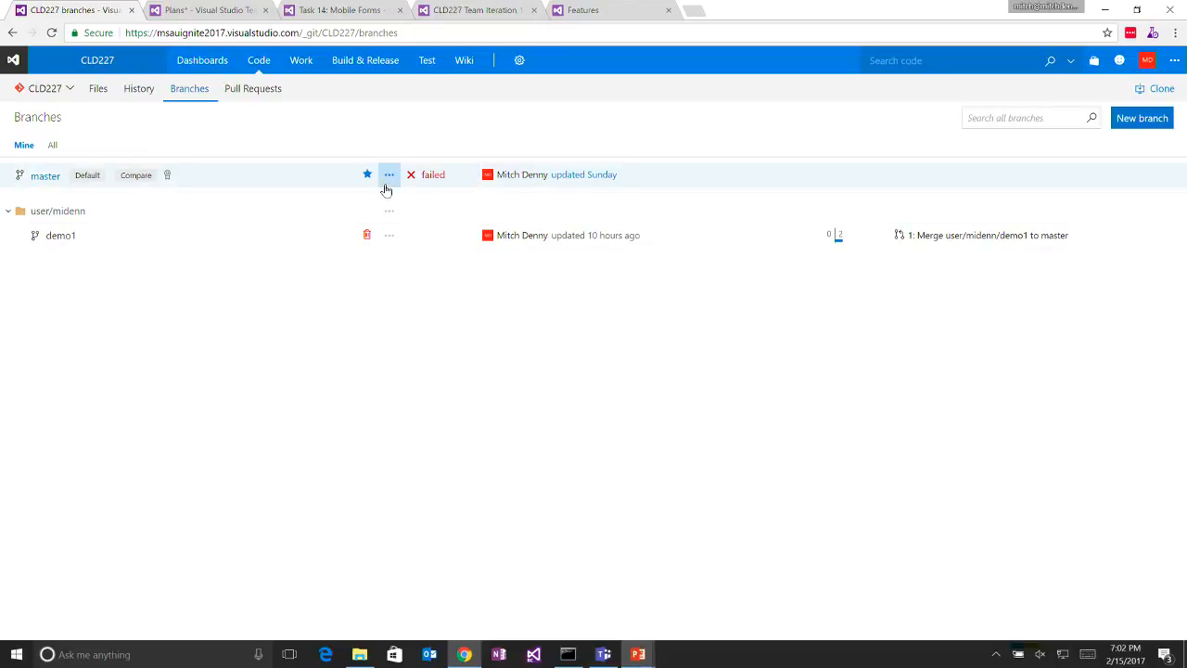
pyautogui.click(388, 178)
pyautogui.click(251, 124)
pyautogui.click(389, 175)
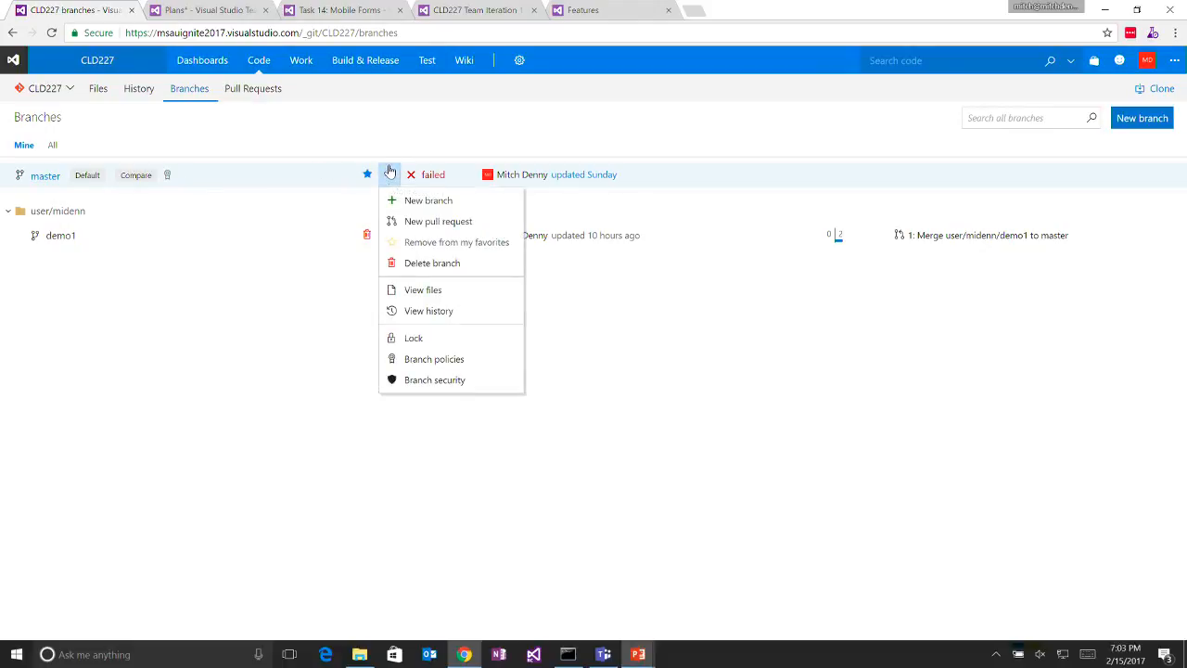
pyautogui.click(422, 366)
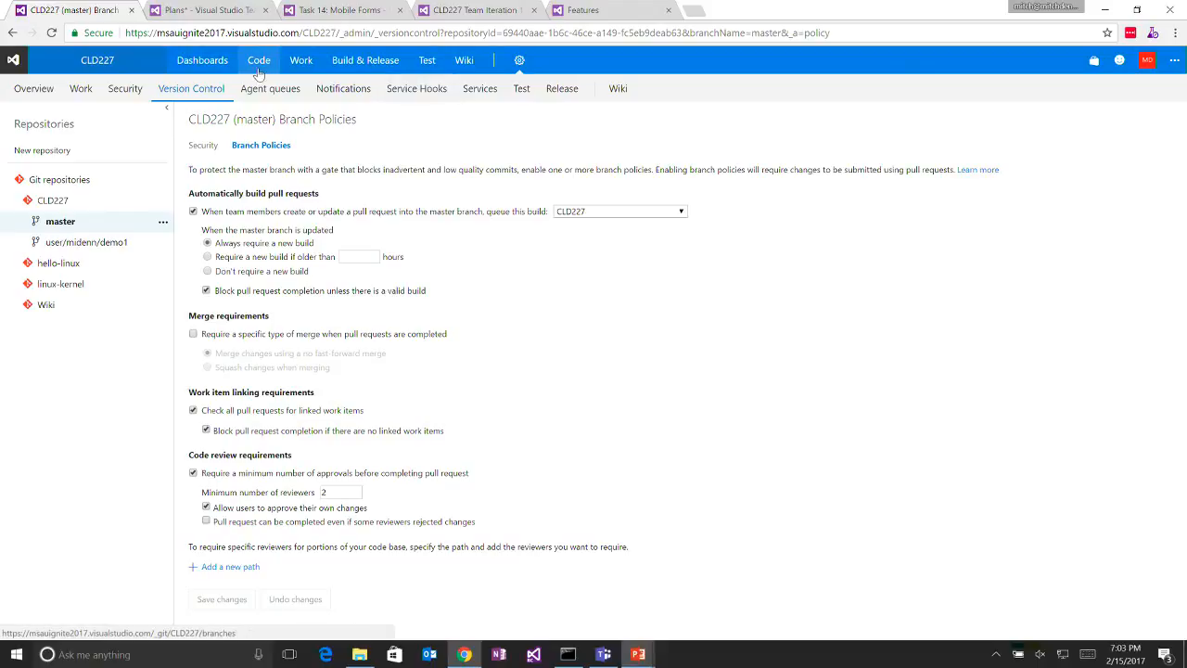
# - Reopen the demo1-to-master pull request from the CLD227 repository's pull request list and show its additional actions
pyautogui.moveTo(345, 74)
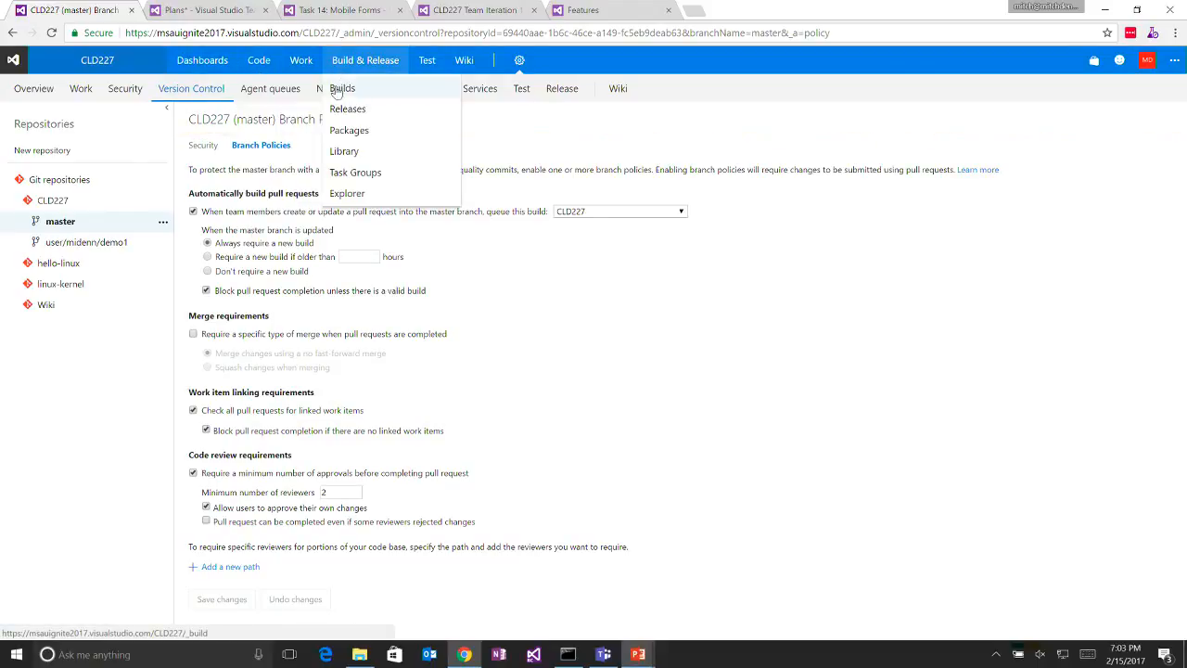
pyautogui.moveTo(269, 60)
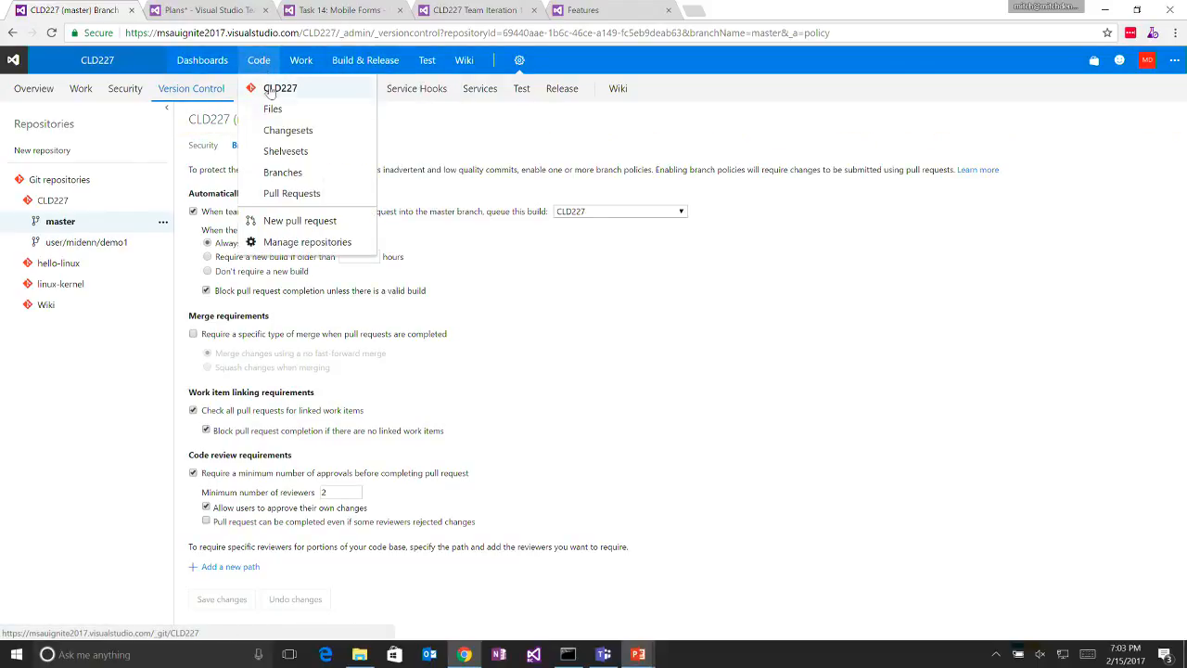
pyautogui.click(291, 195)
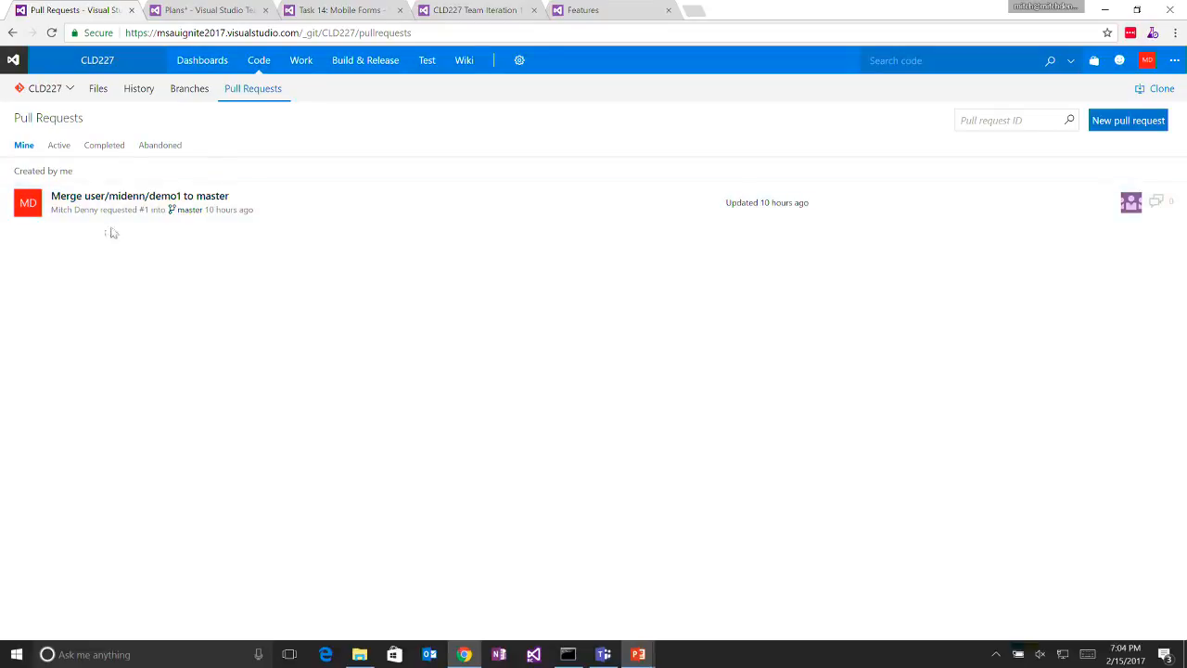
pyautogui.click(143, 198)
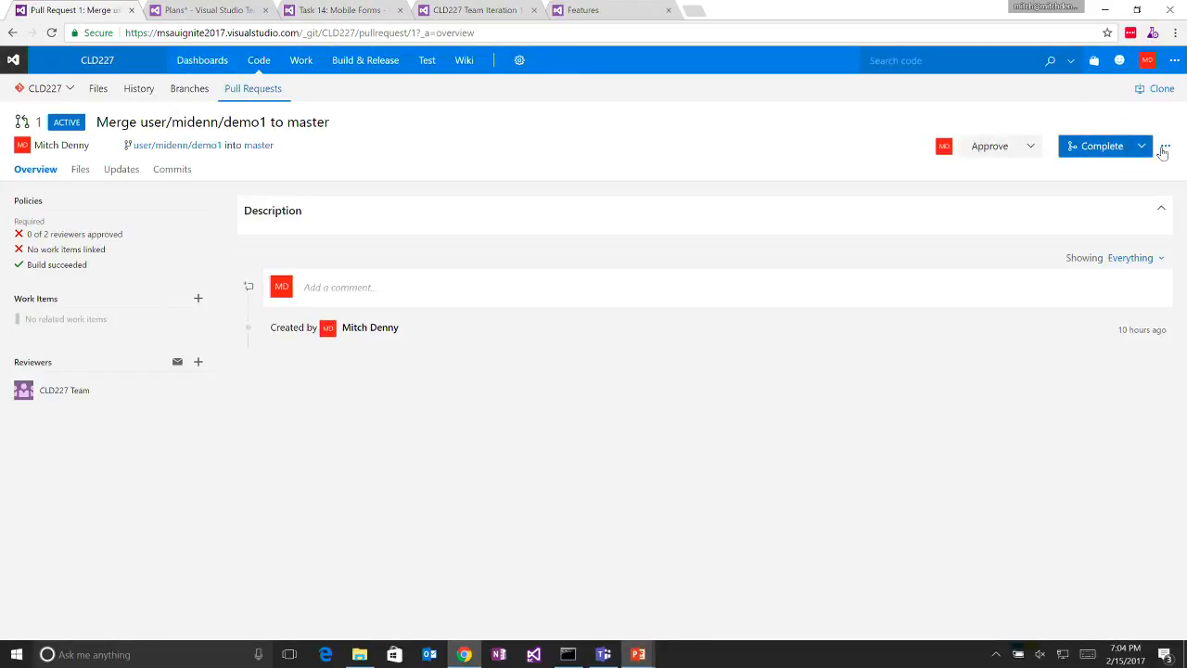
pyautogui.click(1166, 147)
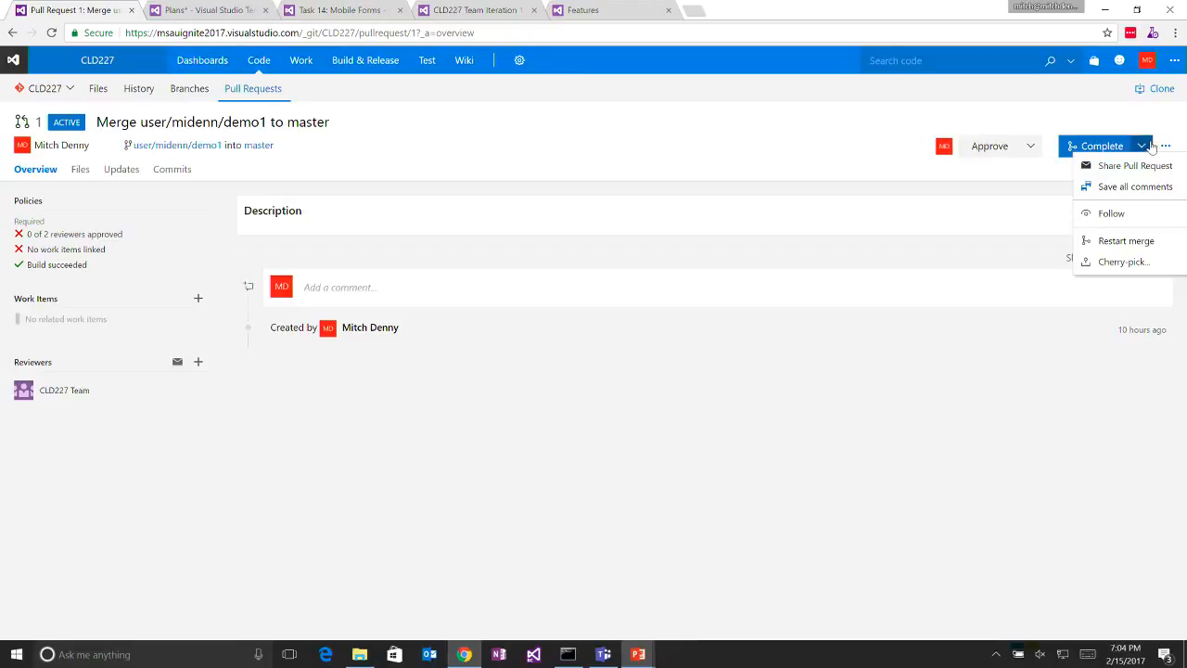
# - Review the pull request's automatic completion options and dismiss them without enabling auto-complete
pyautogui.click(1146, 146)
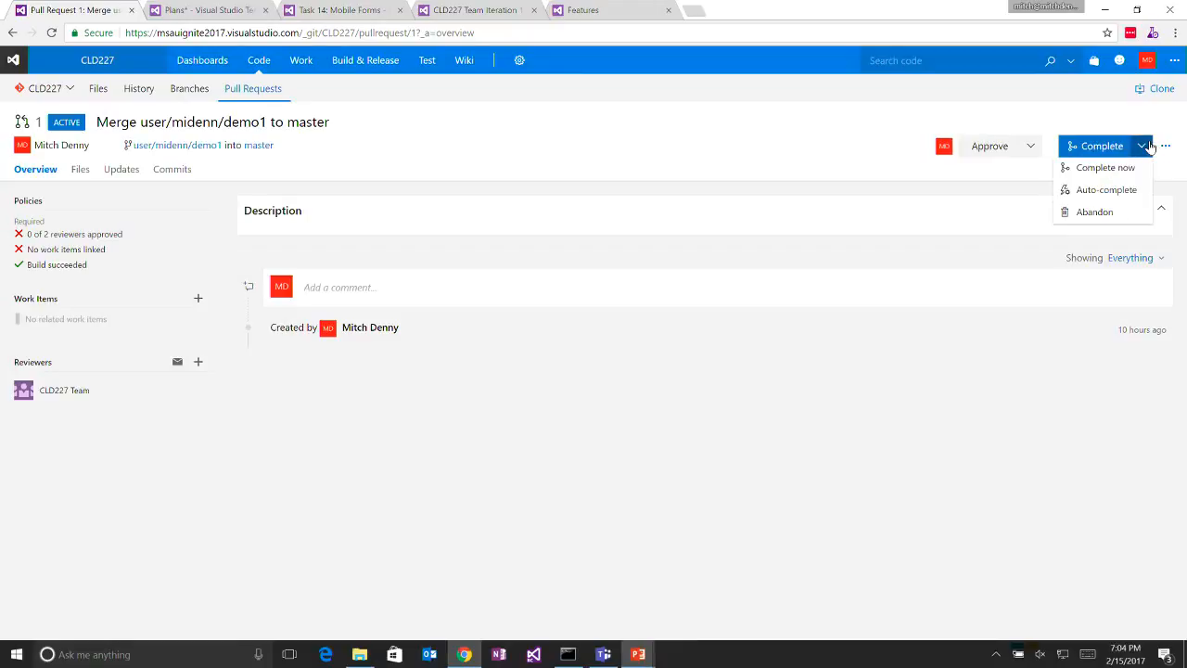
pyautogui.click(1141, 190)
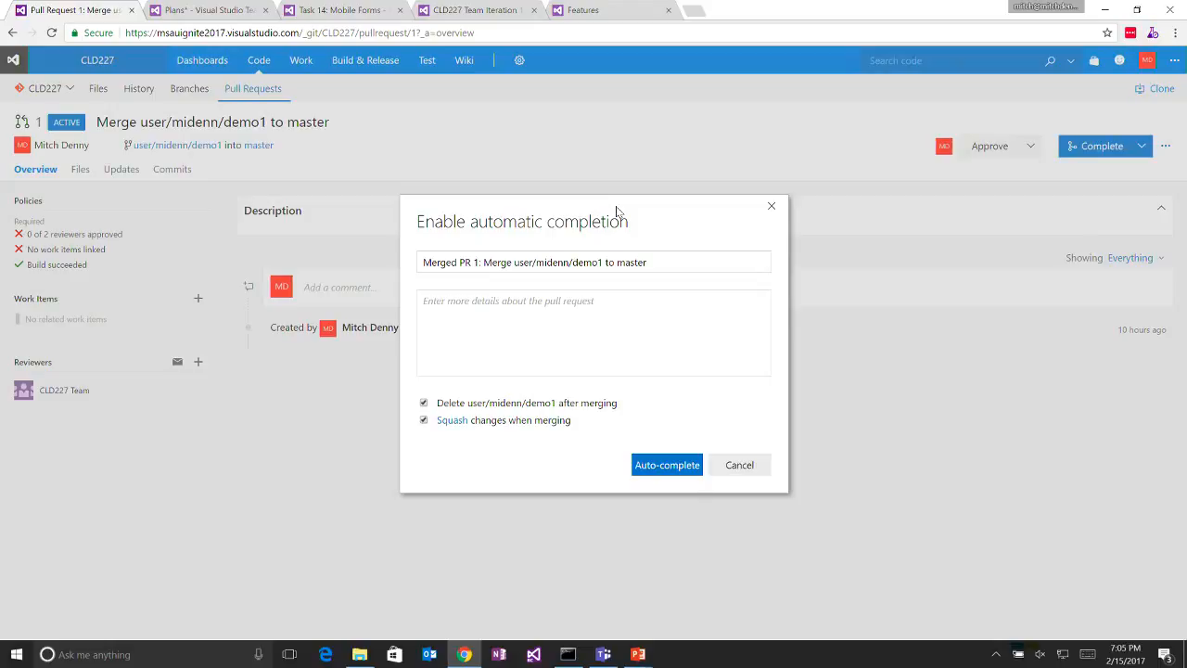
pyautogui.click(770, 206)
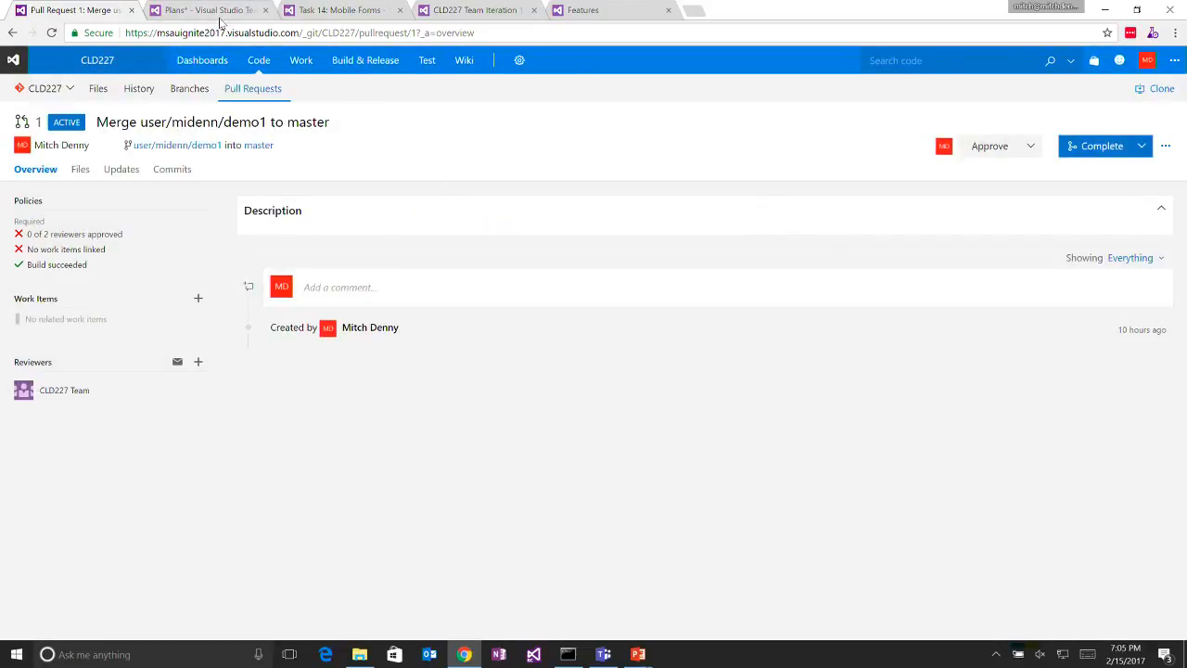
# - Move the Follow a Pull Request task to Closed on the Iteration 1 board
pyautogui.click(440, 9)
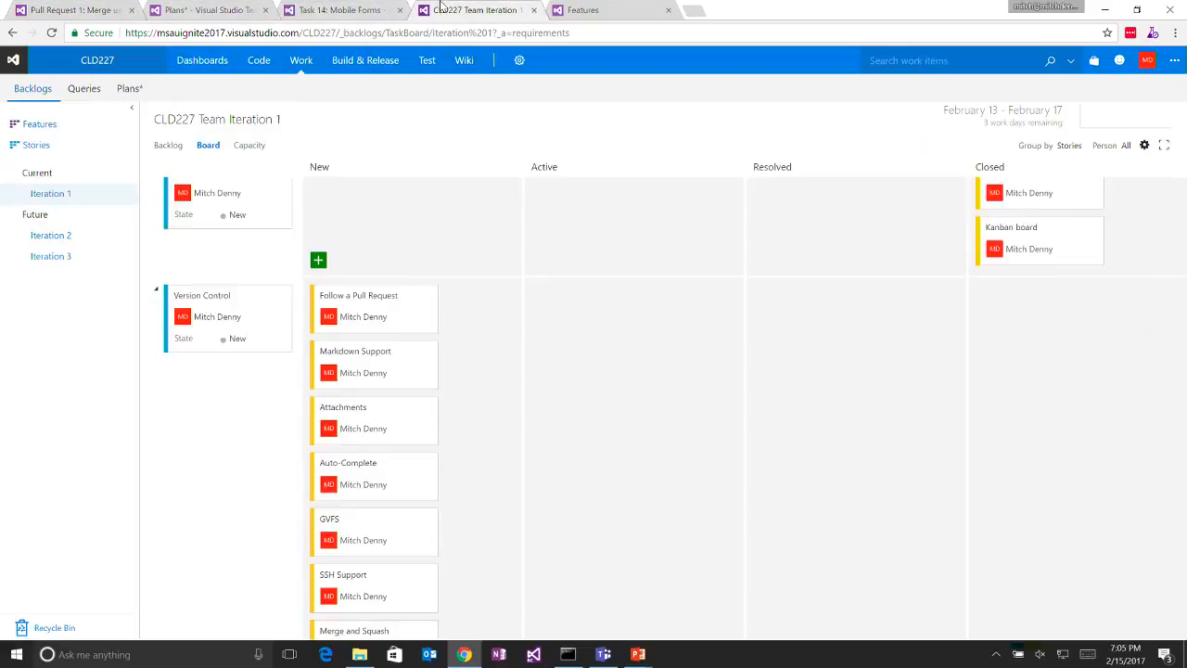
pyautogui.moveTo(390, 292); pyautogui.dragTo(1101, 326)
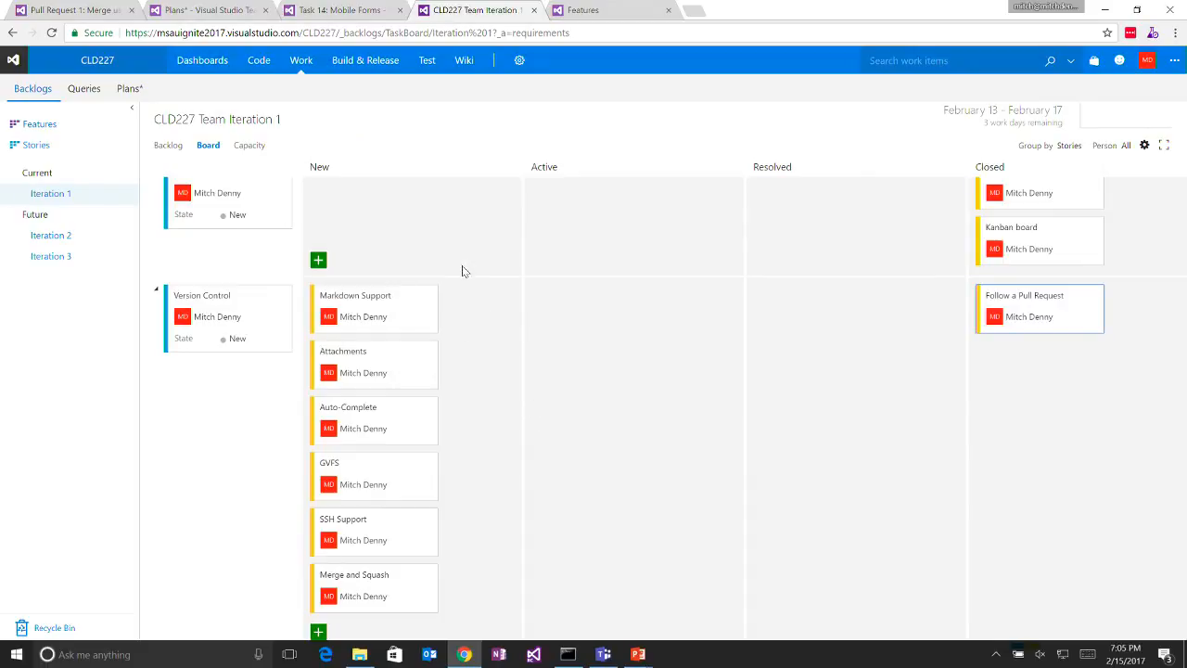
# - Return to the demo1-to-master pull request and start a new comment
pyautogui.click(52, 10)
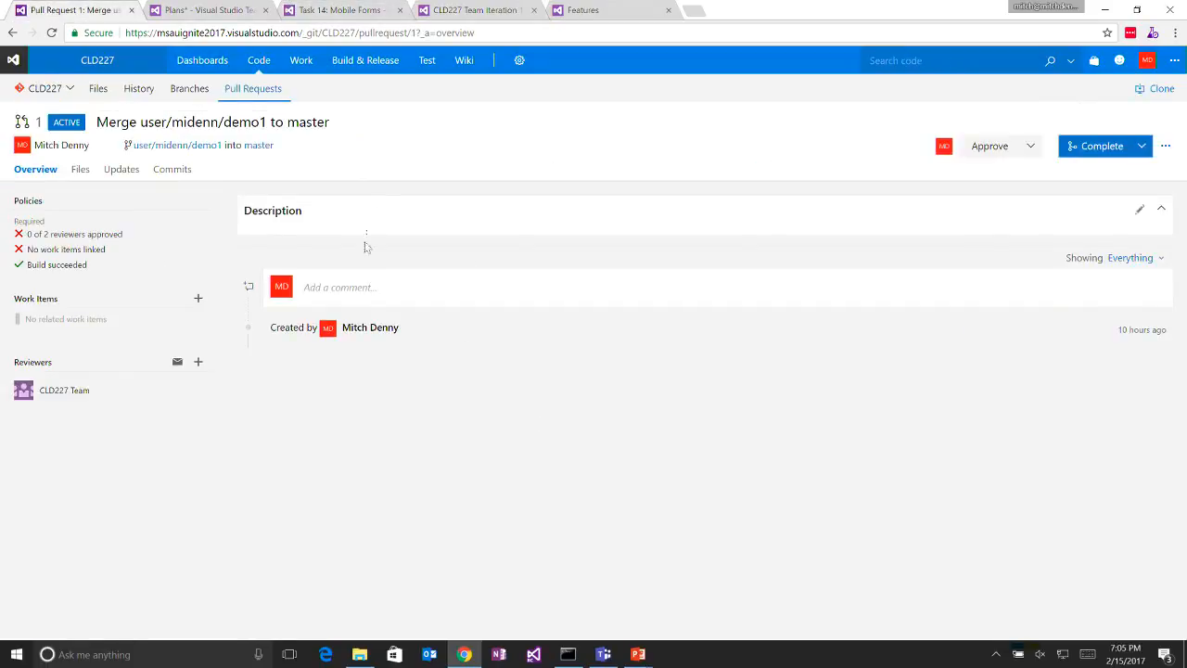
pyautogui.click(381, 287)
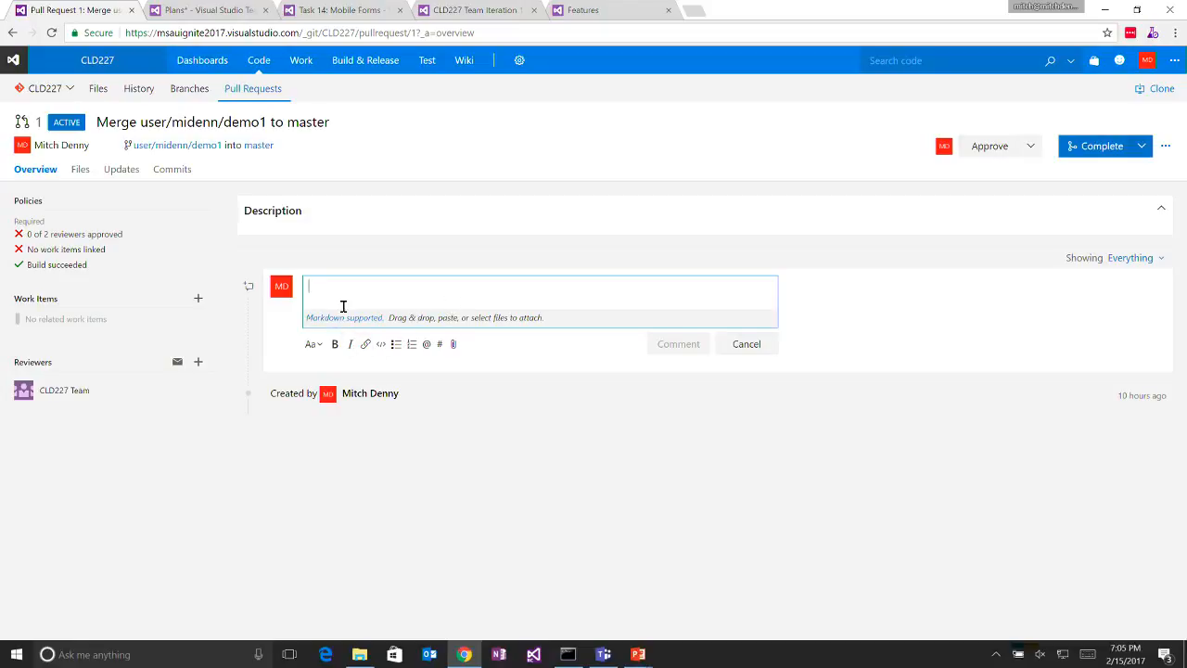
pyautogui.write('This is a')
pyautogui.press('BackSpace')
pyautogui.press('BackSpace')
pyautogui.press('BackSpace')
pyautogui.press('BackSpace')
pyautogui.press('BackSpace')
pyautogui.press('BackSpace')
pyautogui.press('BackSpace')
pyautogui.press('BackSpace')
pyautogui.press('BackSpace')
pyautogui.press('BackSpace')
pyautogui.write('#')
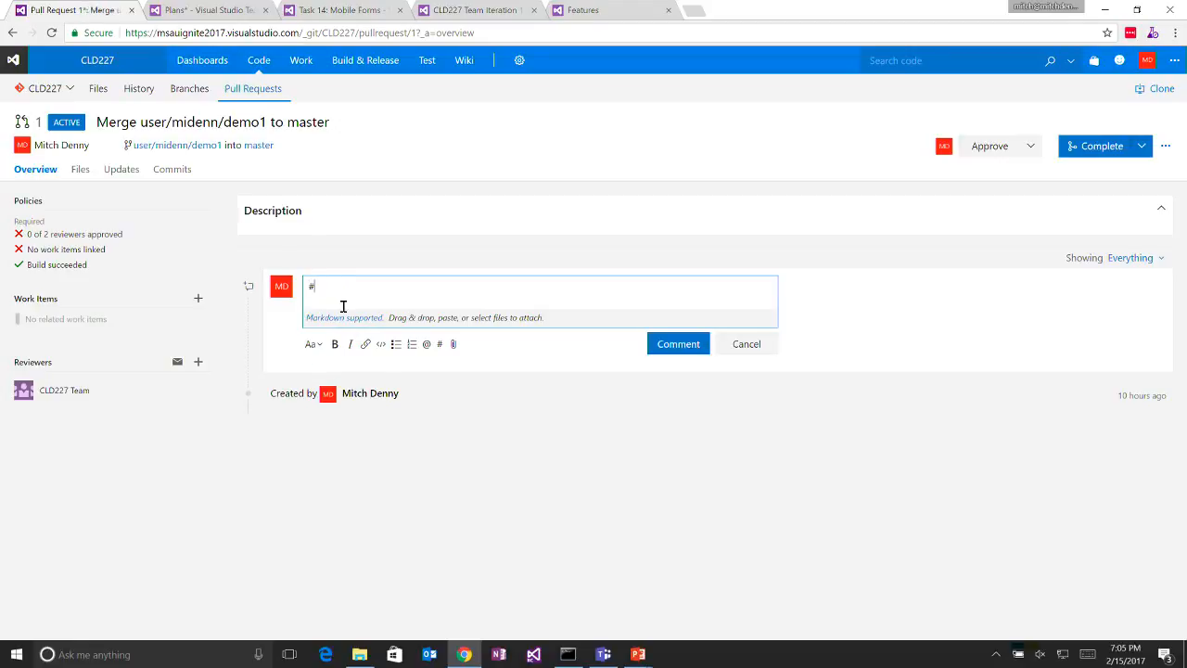
pyautogui.write('lly')
pyautogui.press('BackSpace')
pyautogui.press('BackSpace')
pyautogui.press('BackSpace')
pyautogui.write('Really')
pyautogui.press('BackSpace')
pyautogui.press('BackSpace')
pyautogui.press('BackSpace')
pyautogui.press('BackSpace')
pyautogui.press('BackSpace')
pyautogui.press('BackSpace')
pyautogui.press('BackSpace')
pyautogui.press('BackSpace')
pyautogui.write('!Really Important')
pyautogui.press('Return')
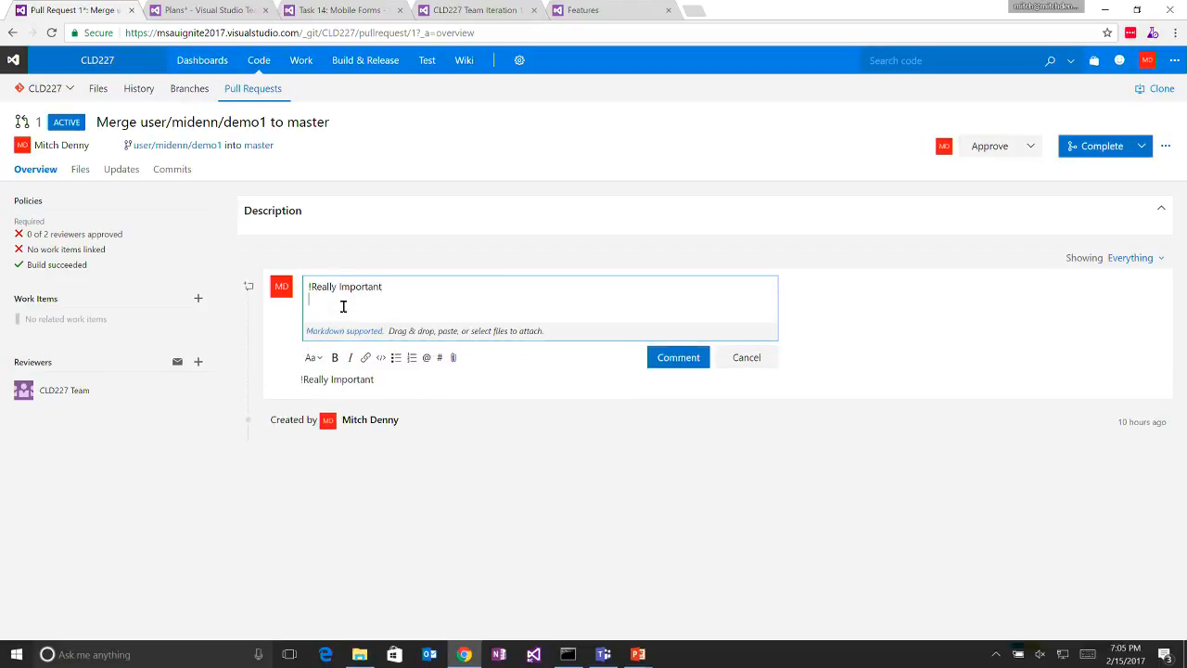
pyautogui.moveTo(405, 286); pyautogui.dragTo(249, 277)
pyautogui.press('BackSpace')
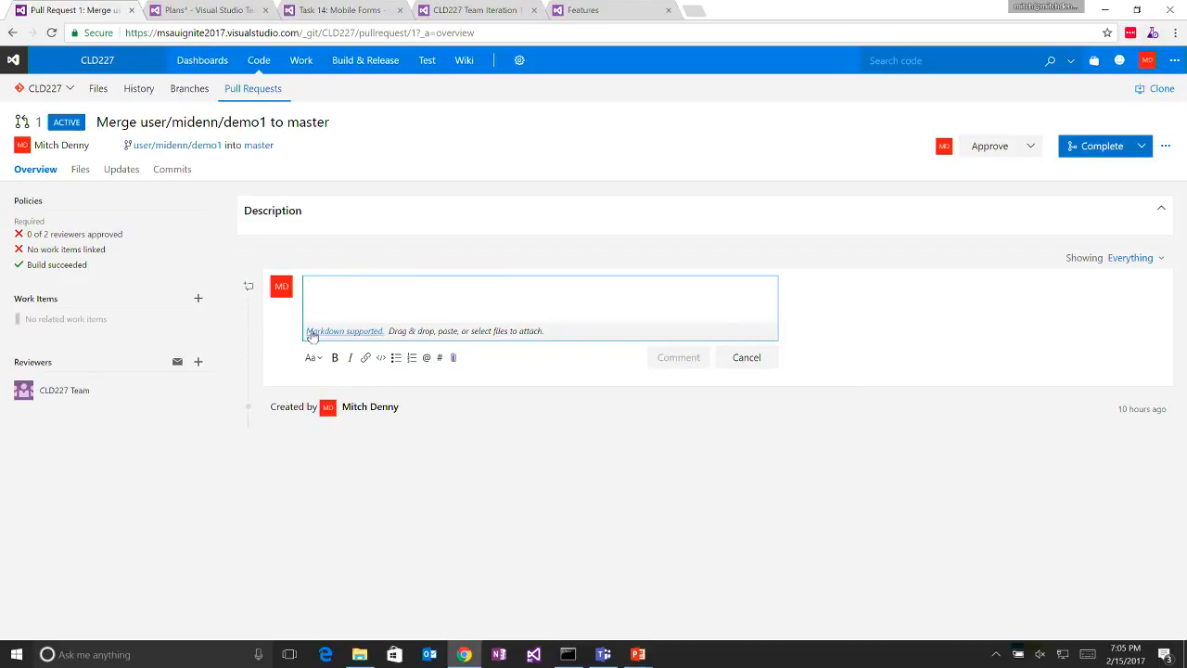
# - Write "Test" in the pull request comment and format it as bold and as the largest header
pyautogui.write('Test')
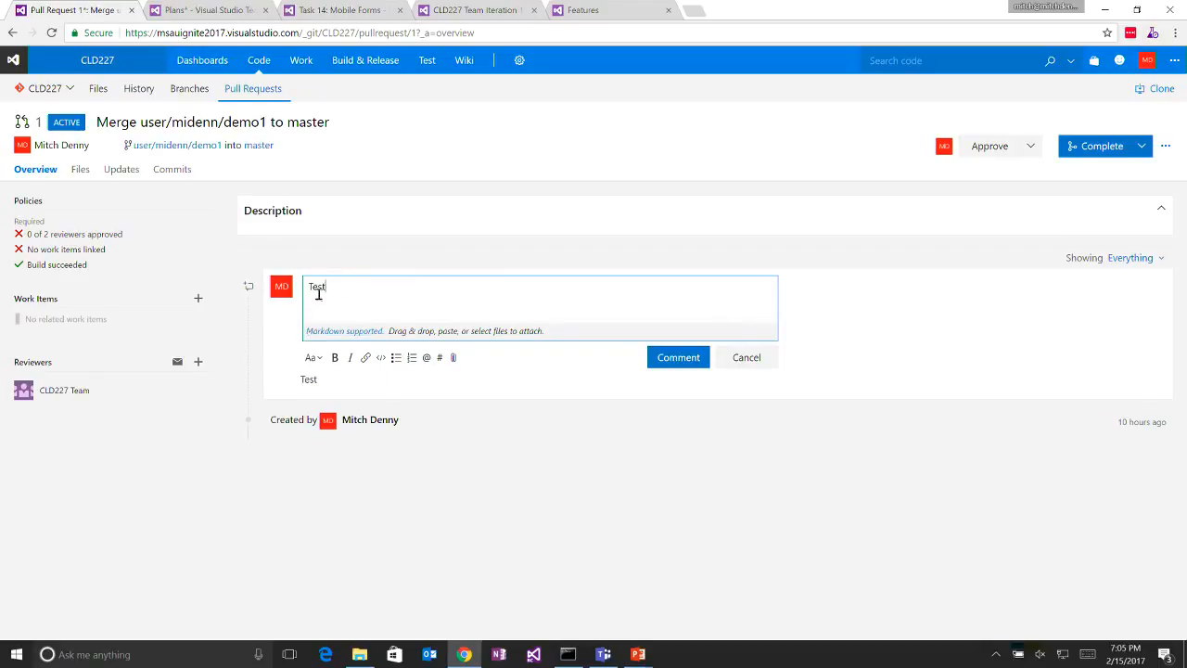
pyautogui.write('##')
pyautogui.press('BackSpace')
pyautogui.press('BackSpace')
pyautogui.moveTo(325, 288); pyautogui.dragTo(305, 288)
pyautogui.click(335, 358)
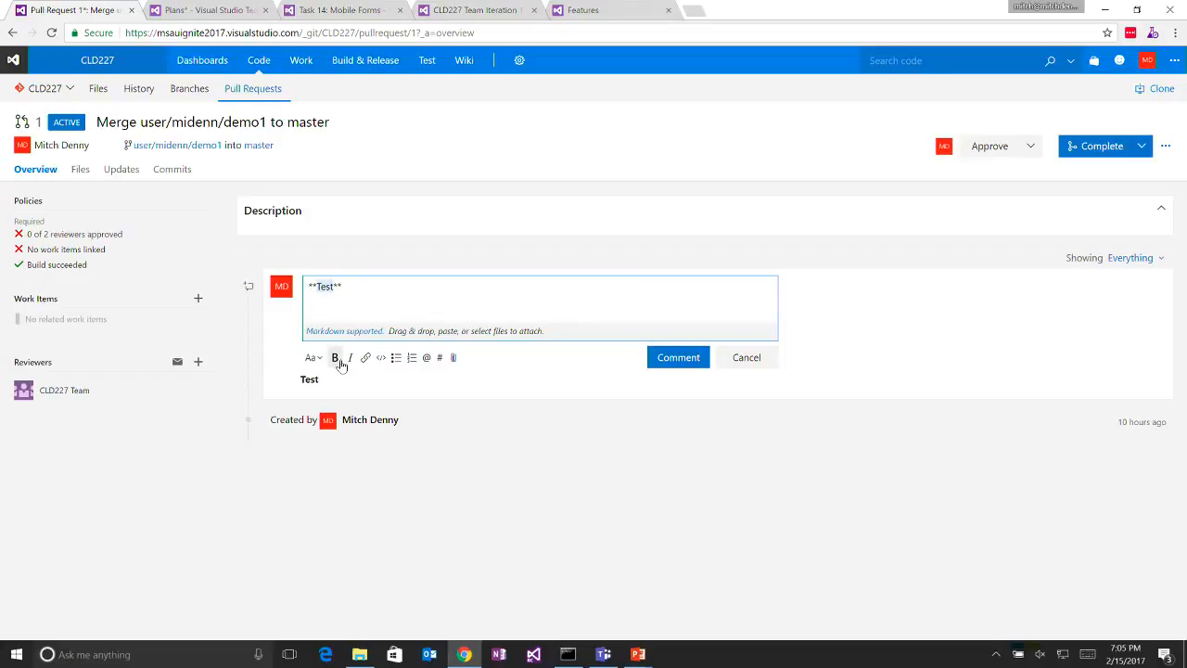
pyautogui.click(371, 290)
pyautogui.click(312, 357)
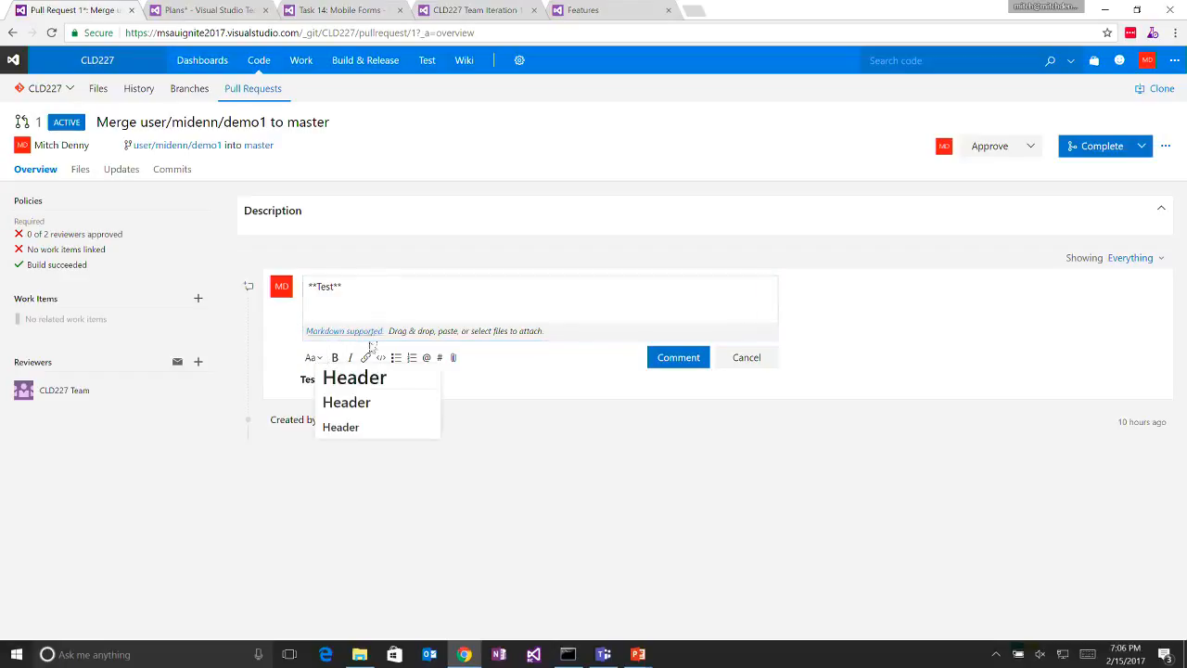
pyautogui.click(365, 377)
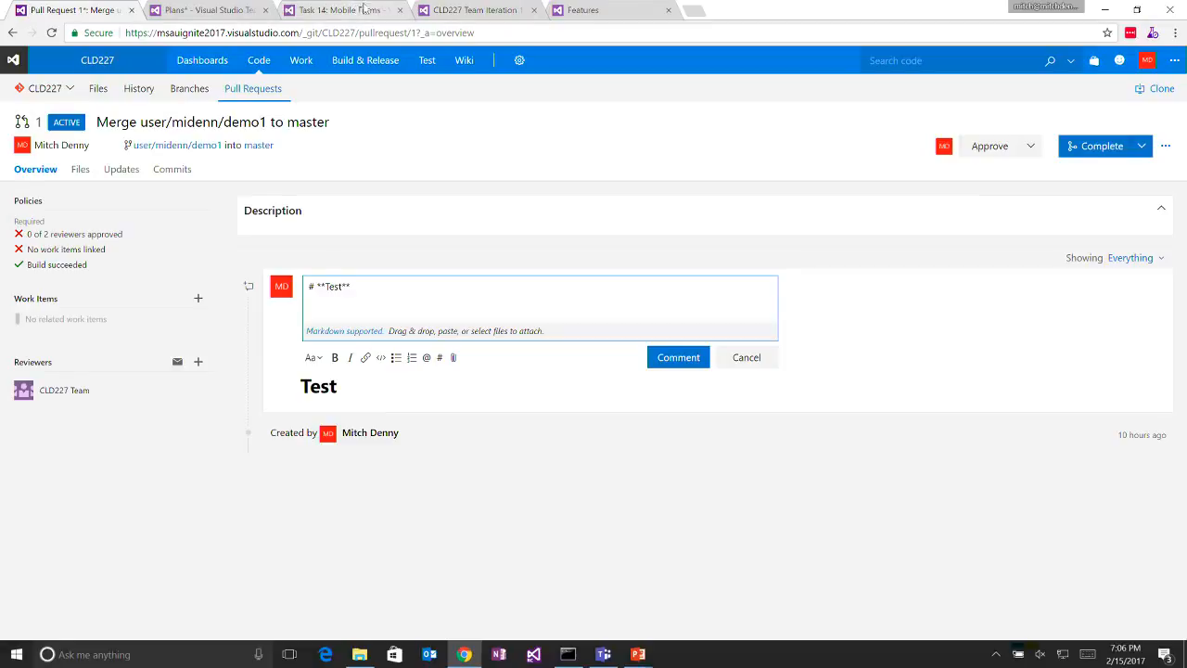
# - Move the Markdown Support, Attachments and Auto-Complete tasks to Closed on the Iteration 1 board
pyautogui.click(473, 9)
pyautogui.moveTo(371, 300); pyautogui.dragTo(993, 390)
pyautogui.moveTo(412, 311); pyautogui.dragTo(1048, 428)
pyautogui.moveTo(371, 296); pyautogui.dragTo(1052, 485)
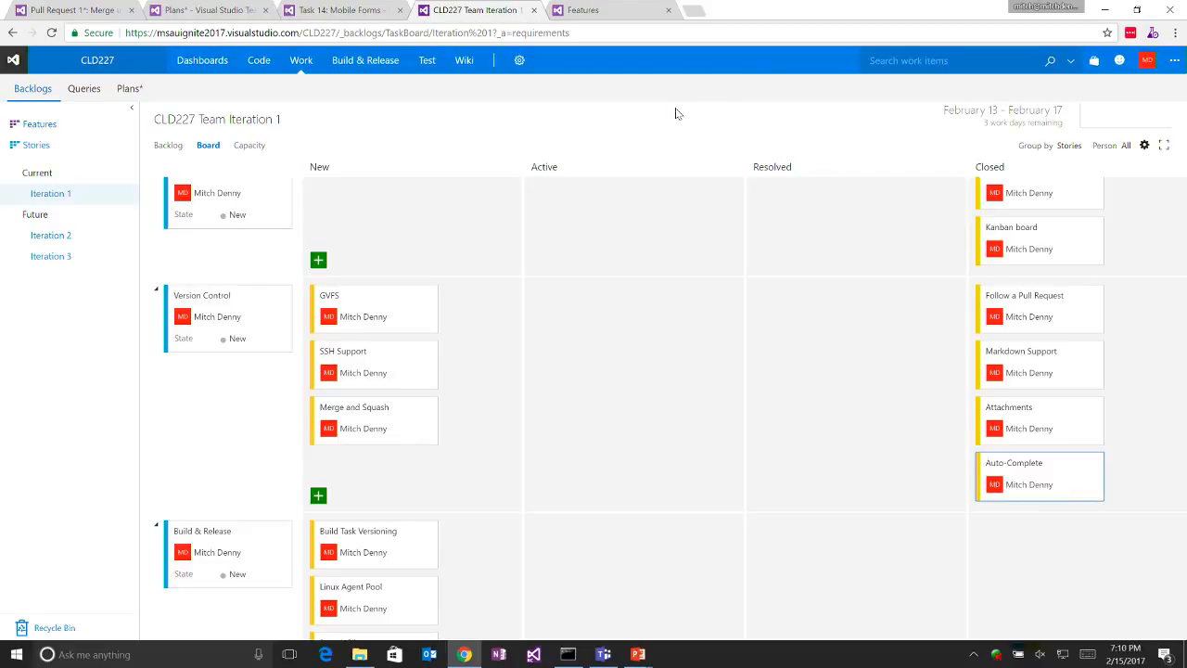
# - Move the remaining Version Control tasks GVFS, SSH Support and Merge and Squash to Closed
pyautogui.moveTo(391, 301); pyautogui.dragTo(1033, 337)
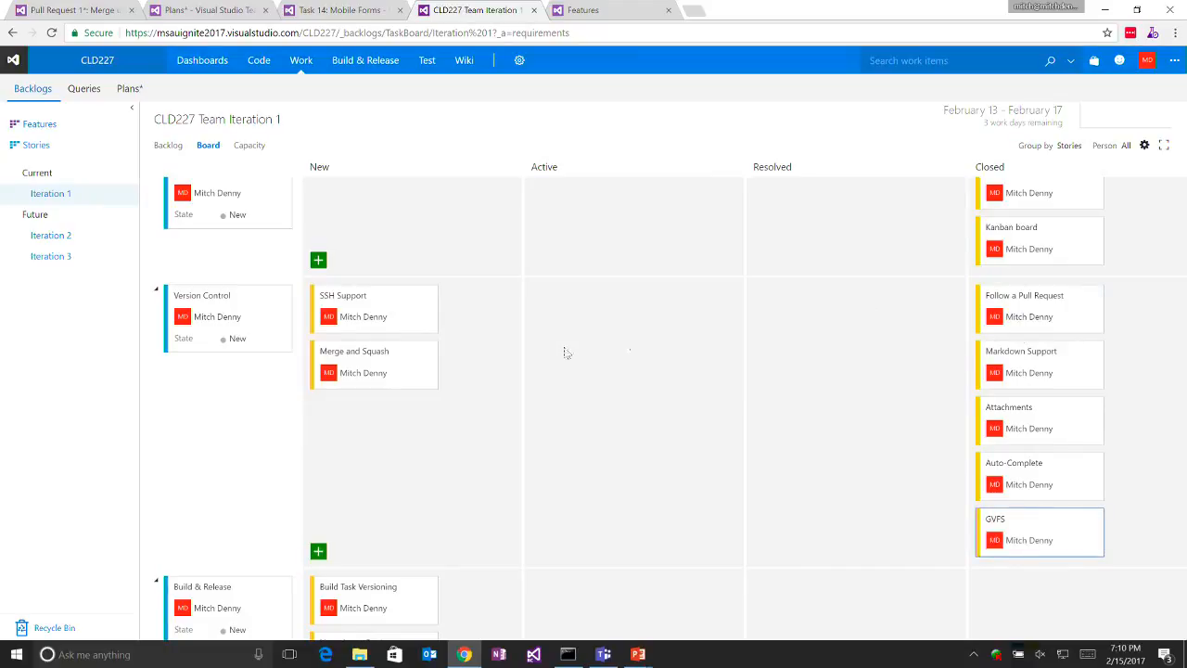
pyautogui.moveTo(361, 336); pyautogui.dragTo(1004, 366)
pyautogui.moveTo(376, 328); pyautogui.dragTo(1067, 387)
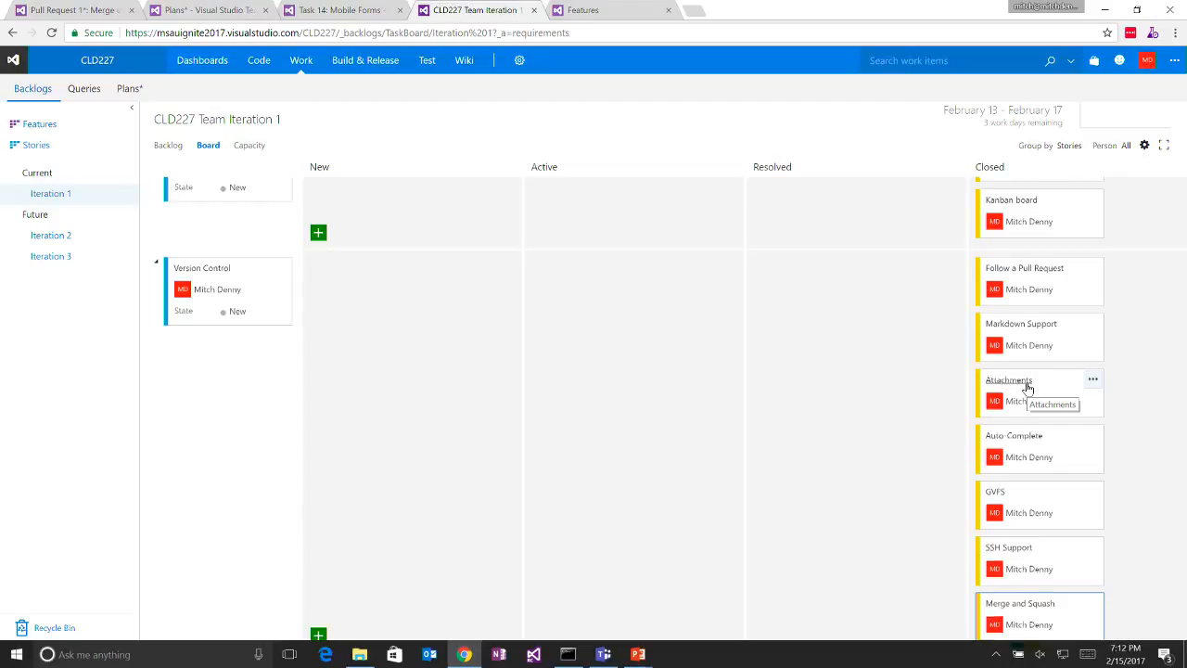
# - Open the CLD227 build definition from the project's Builds for editing
pyautogui.scroll(-5, 1027, 387)
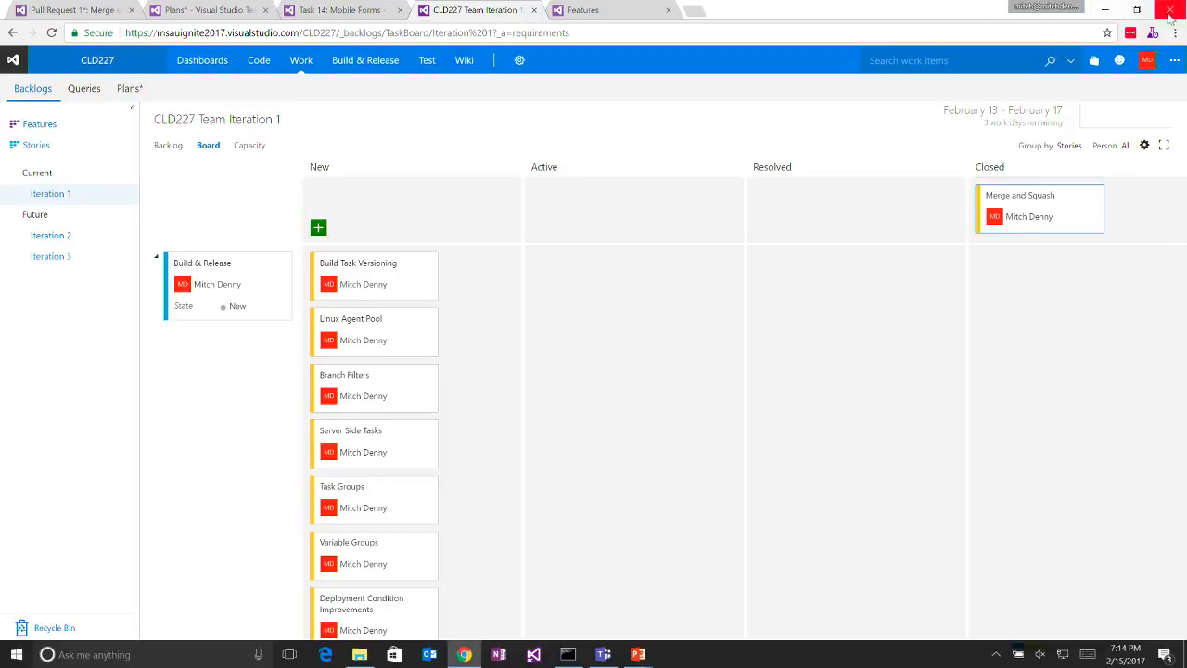
pyautogui.moveTo(389, 61)
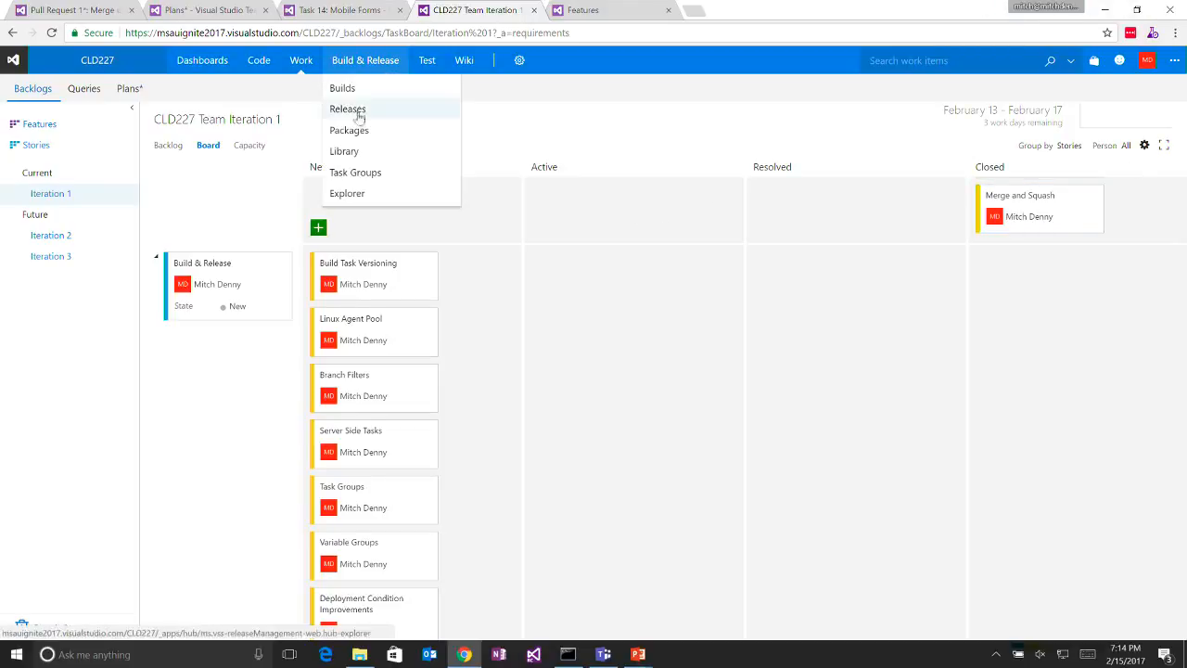
pyautogui.click(362, 88)
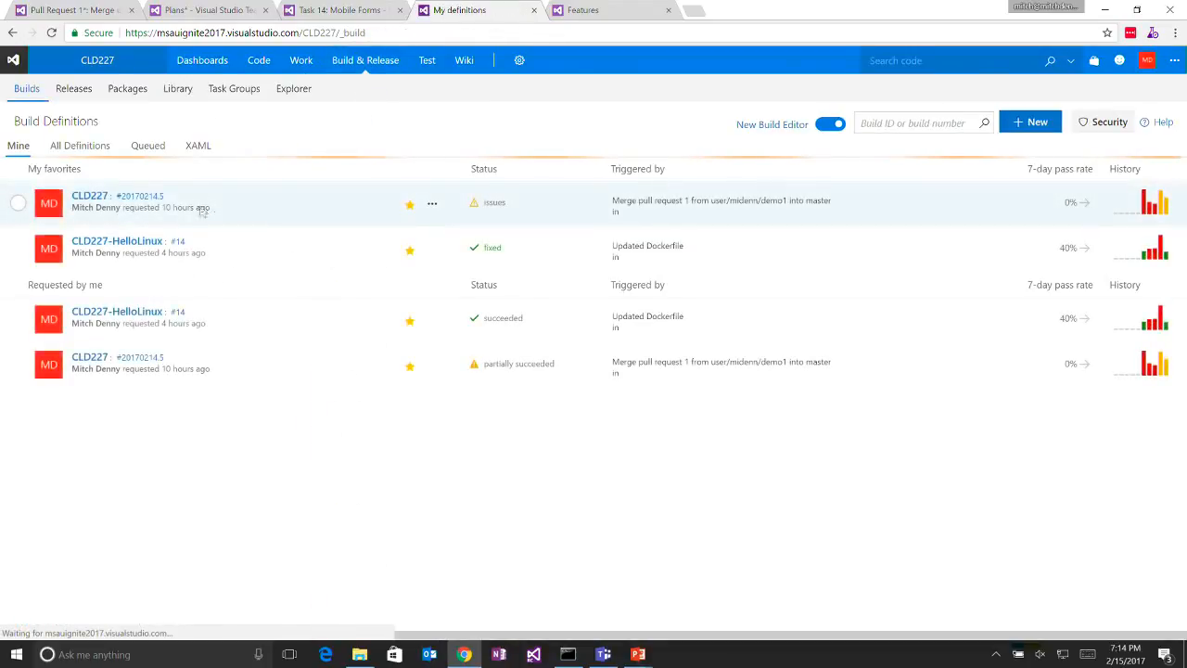
pyautogui.click(433, 203)
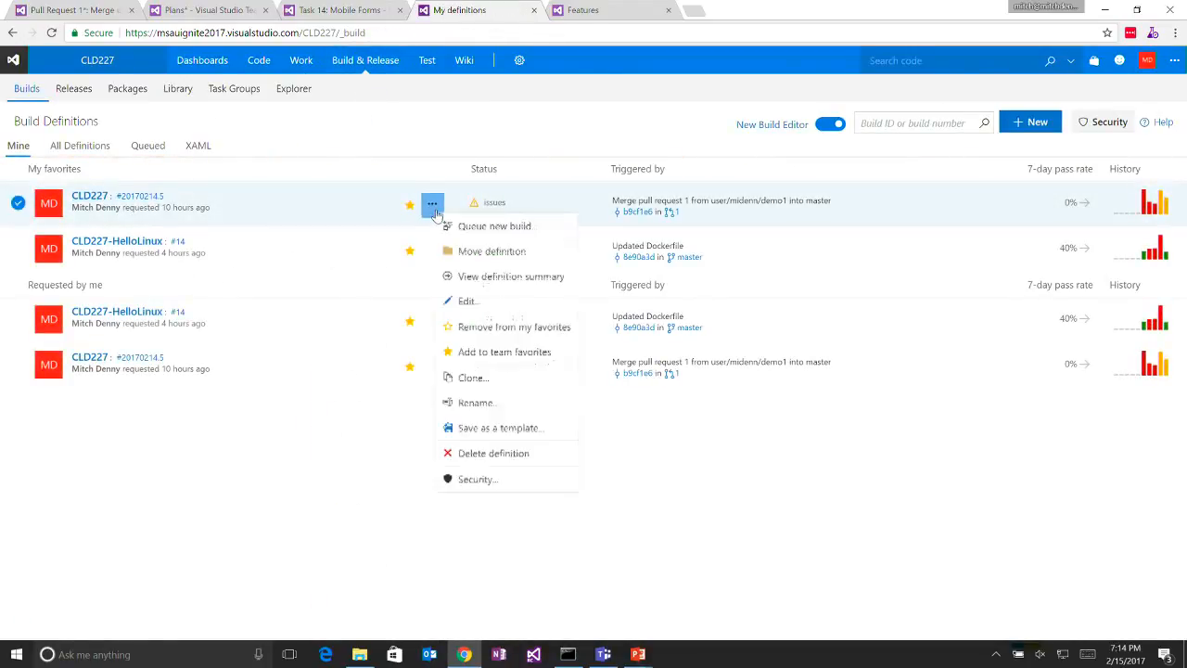
pyautogui.click(468, 301)
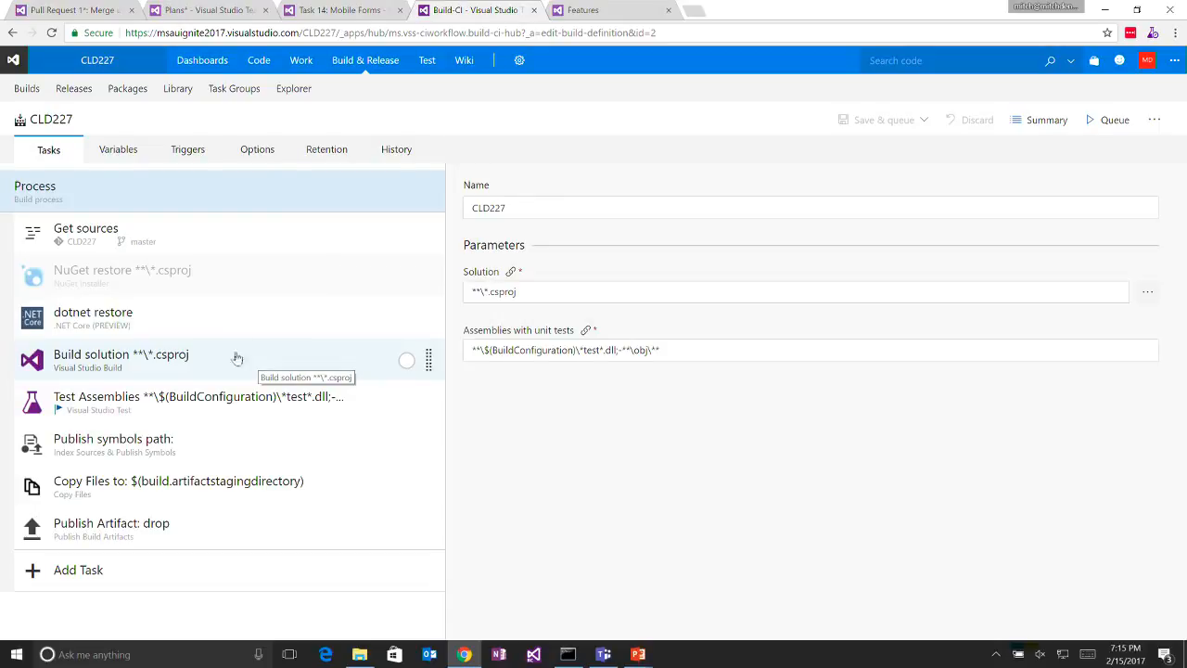
# - View the personal preview features, including New Build Editor, and close them without changing any
pyautogui.click(1147, 60)
pyautogui.click(1067, 213)
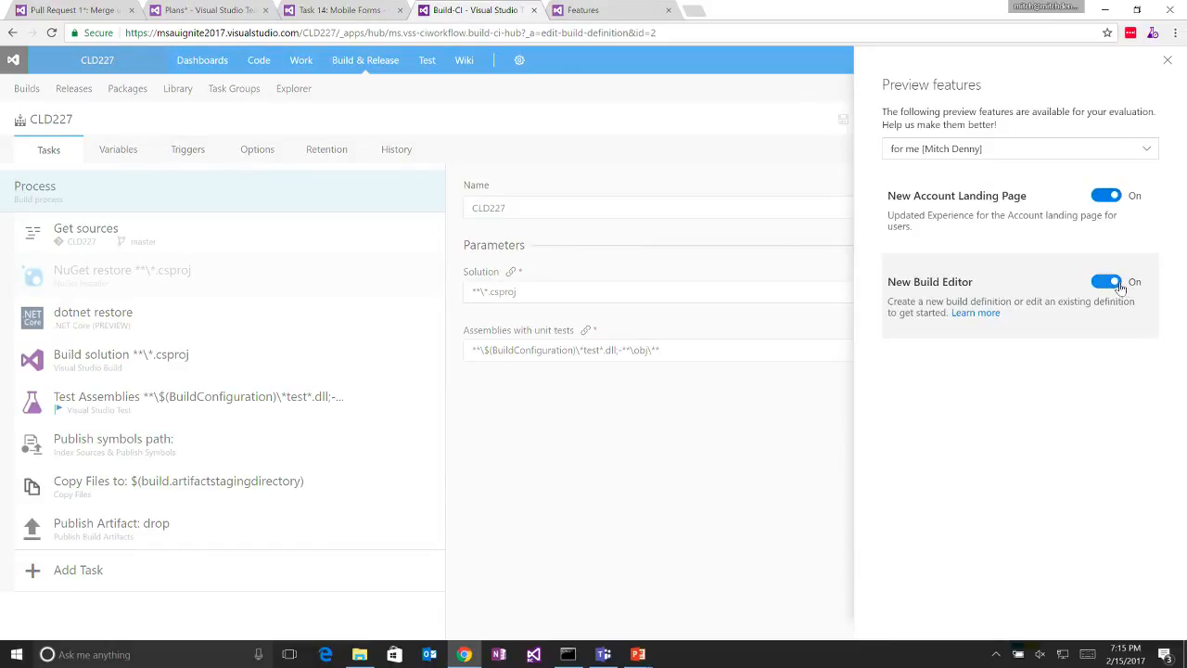
pyautogui.click(627, 153)
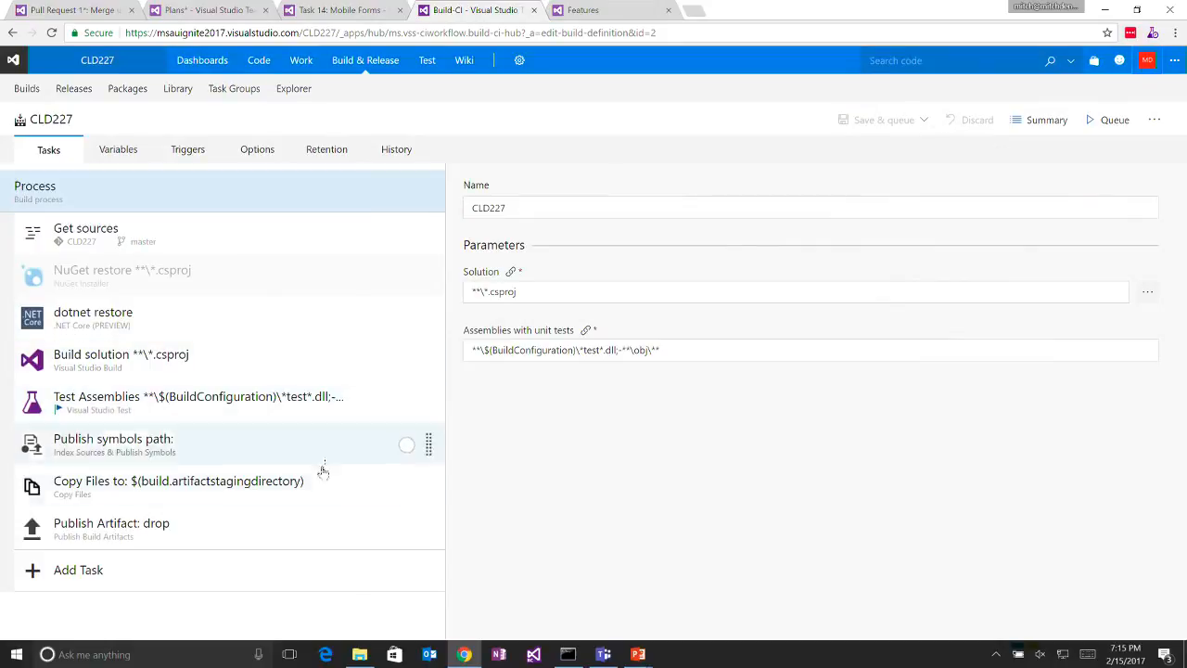
# - Look through the catalog of addable build tasks and the versions offered for the Test Assemblies task
pyautogui.click(221, 567)
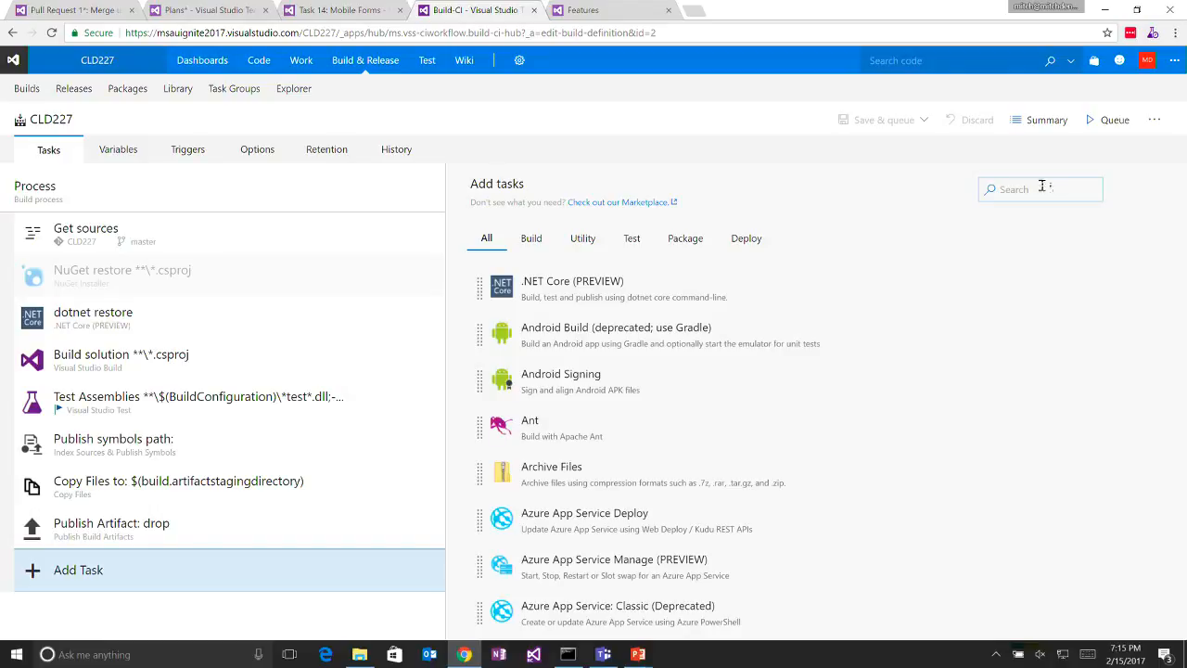
pyautogui.click(118, 401)
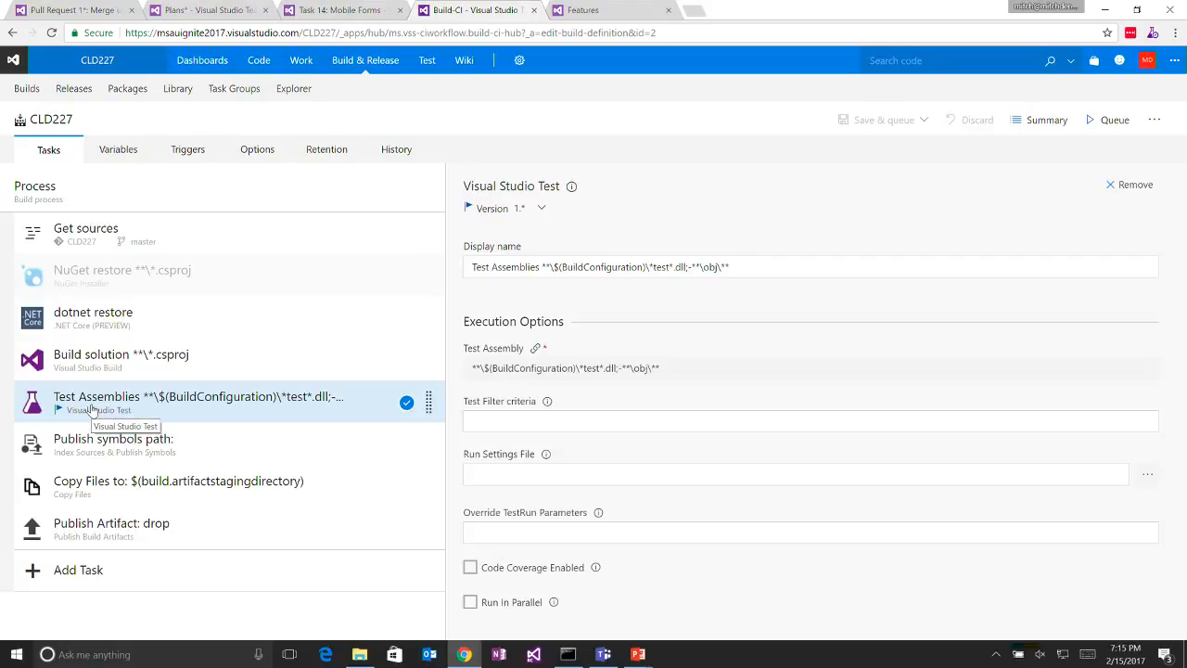
pyautogui.click(543, 208)
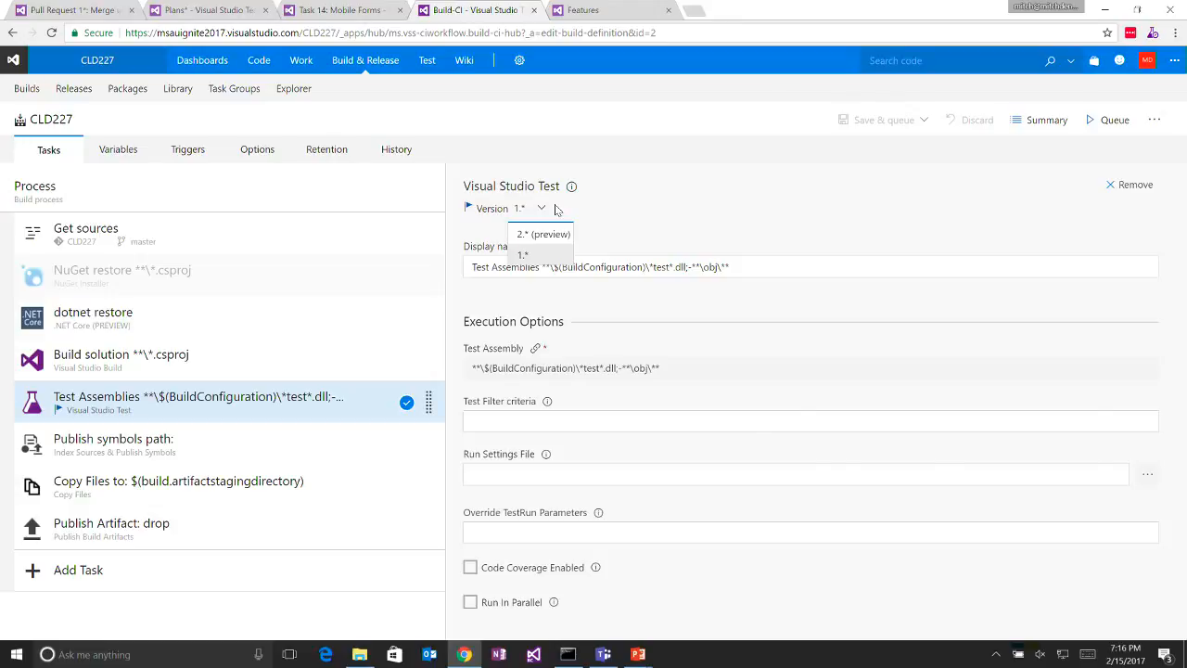
pyautogui.hotkey('alt', 'Tab')
pyautogui.hotkey('alt', 'shift', 'Tab')
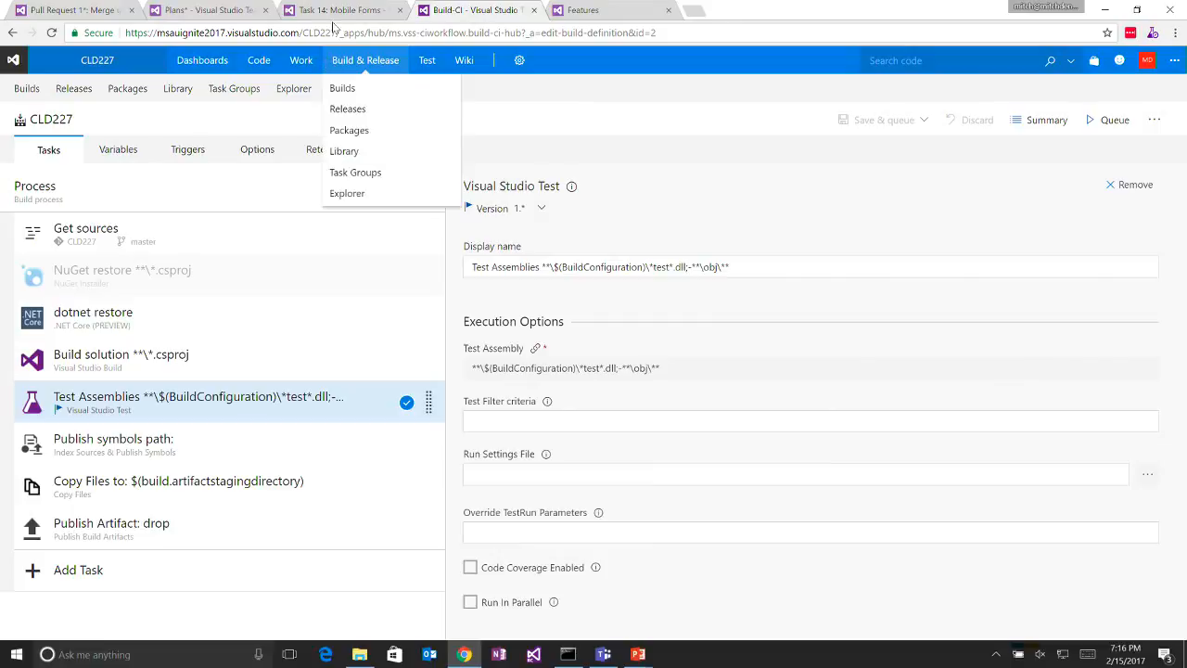
# - Return to the Iteration 1 board and move the Build Task Versioning task to Closed
pyautogui.click(12, 32)
pyautogui.click(12, 32)
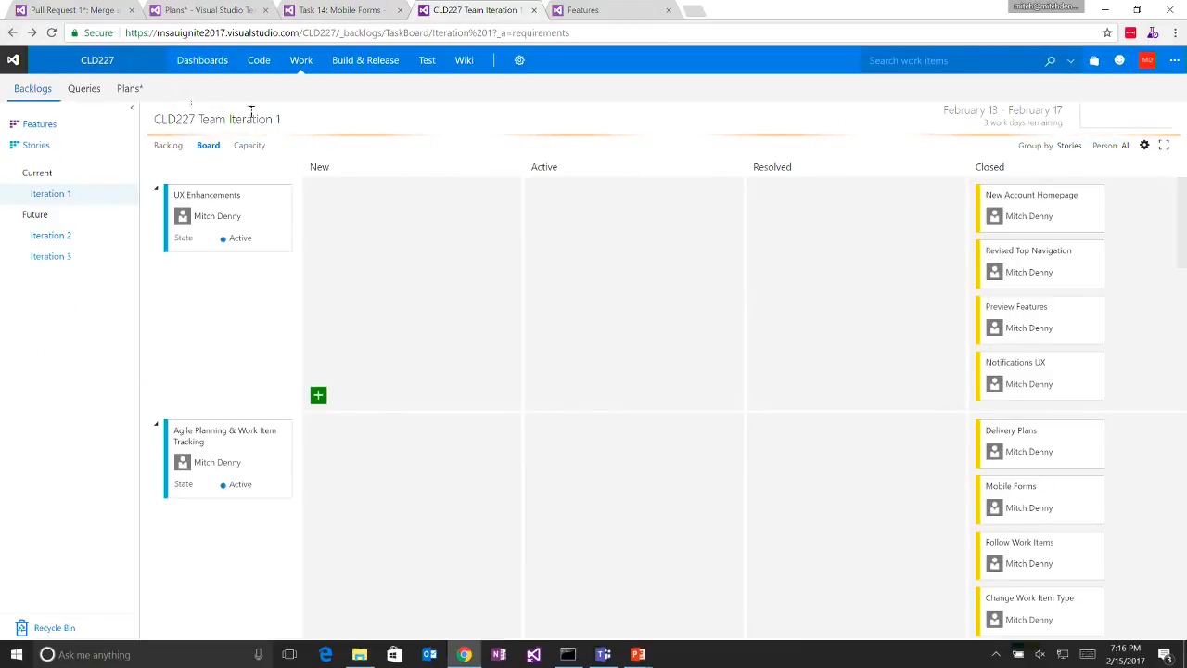
pyautogui.scroll(-5, 594, 368)
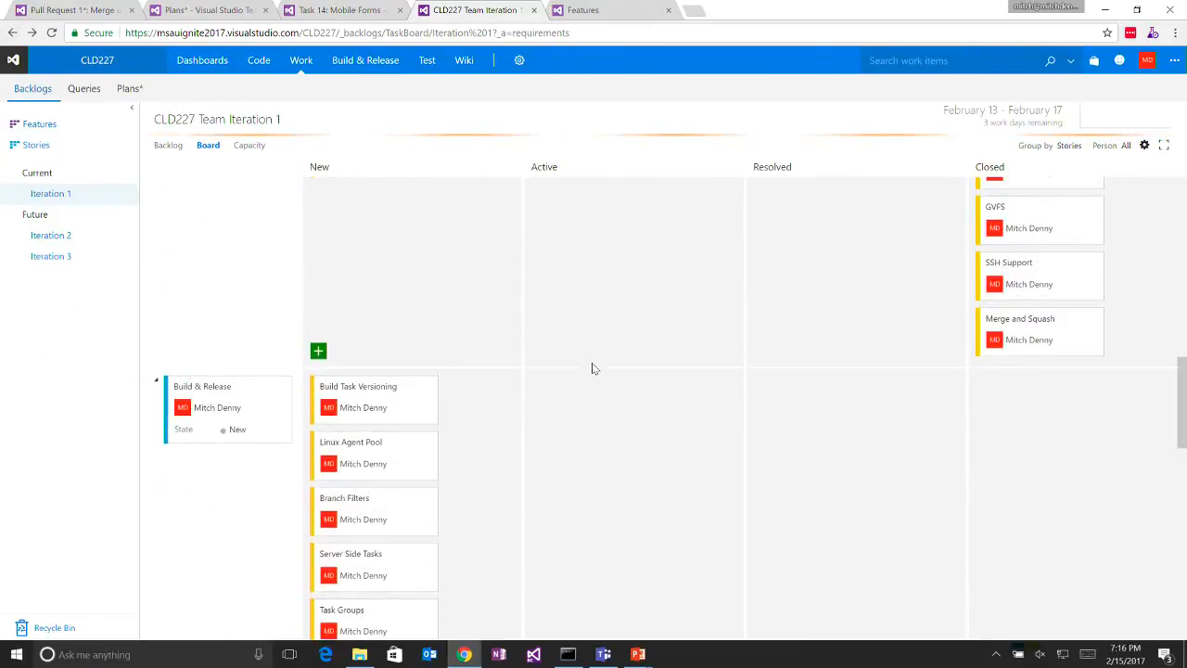
pyautogui.moveTo(337, 387); pyautogui.dragTo(1039, 432)
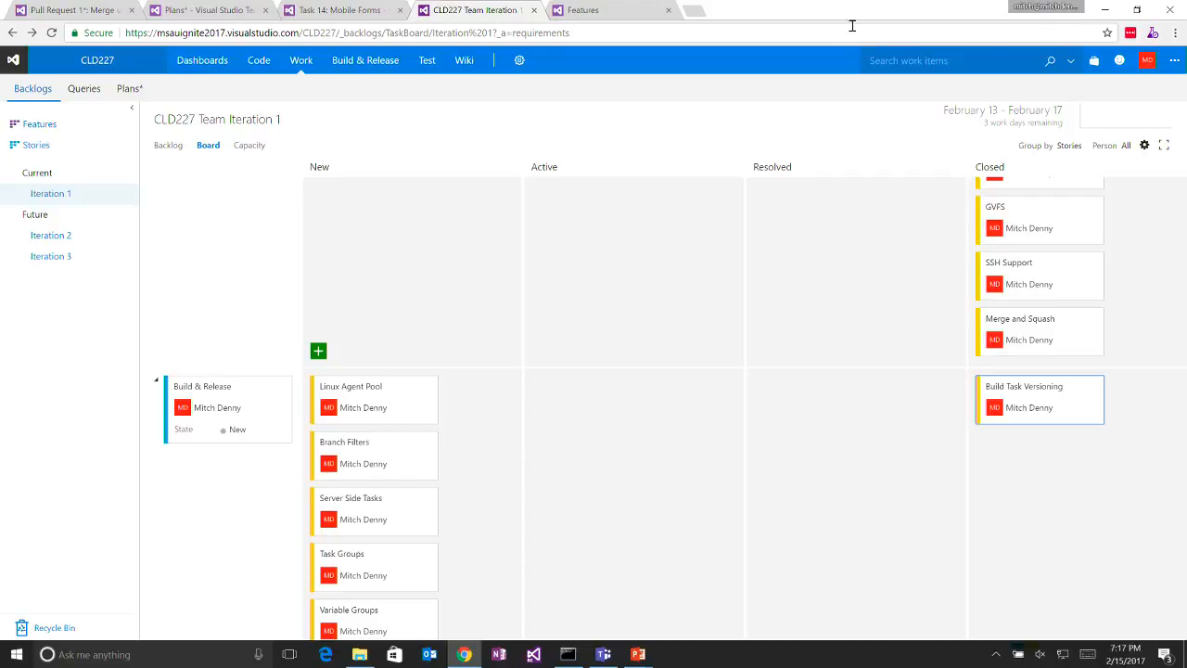
# - Open the CLD227-HelloLinux build definition for editing in a separate browser tab and list its default agent queue choices
pyautogui.moveTo(361, 60)
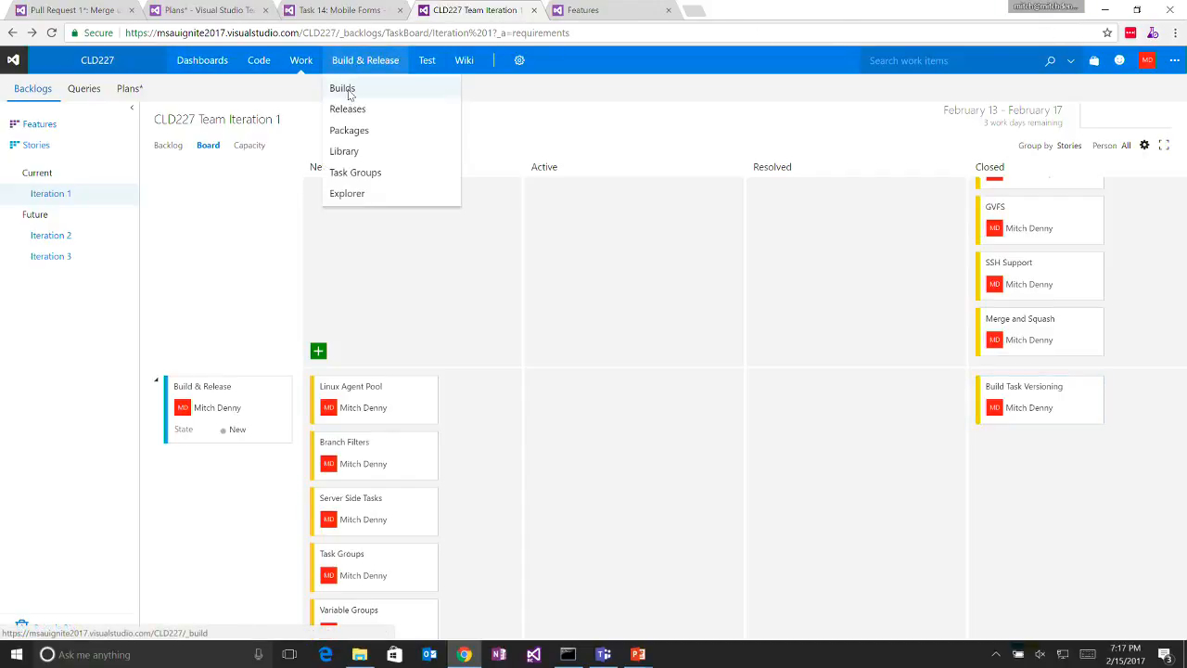
pyautogui.middleClick(345, 89)
pyautogui.click(623, 13)
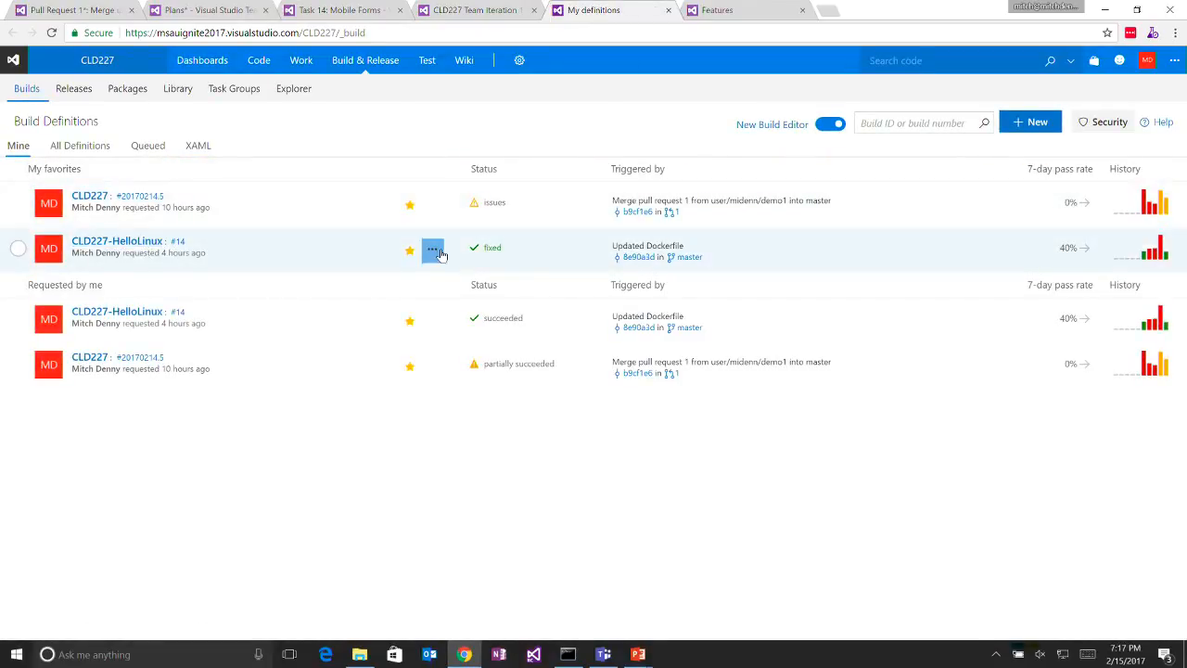
pyautogui.click(433, 251)
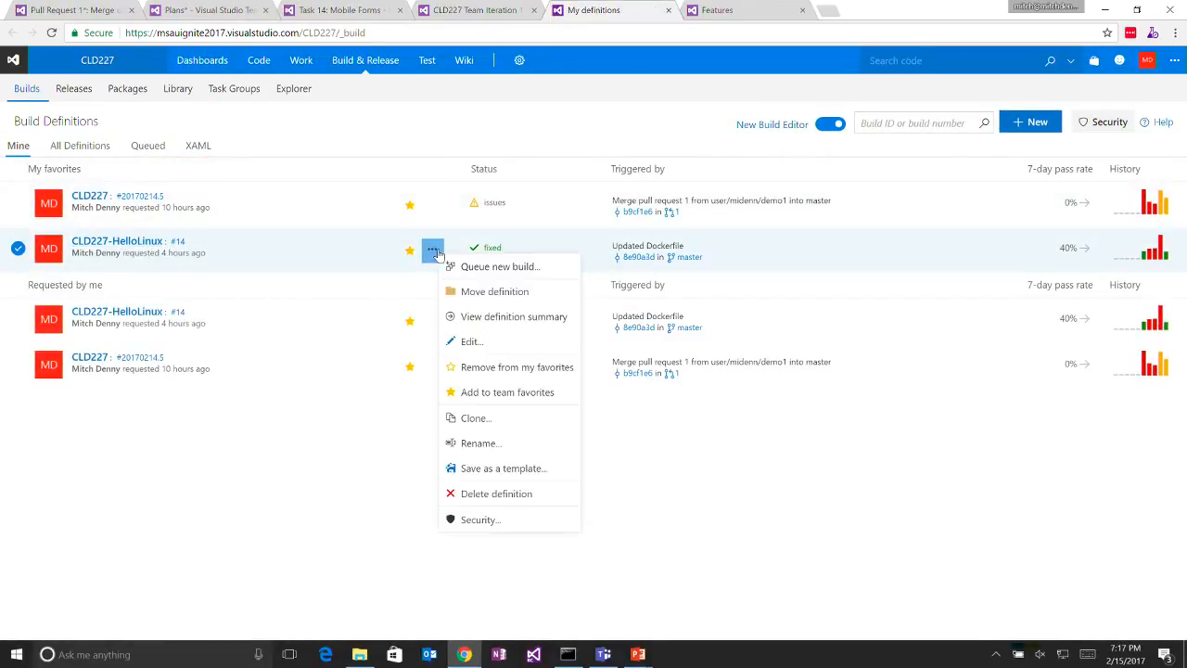
pyautogui.click(470, 342)
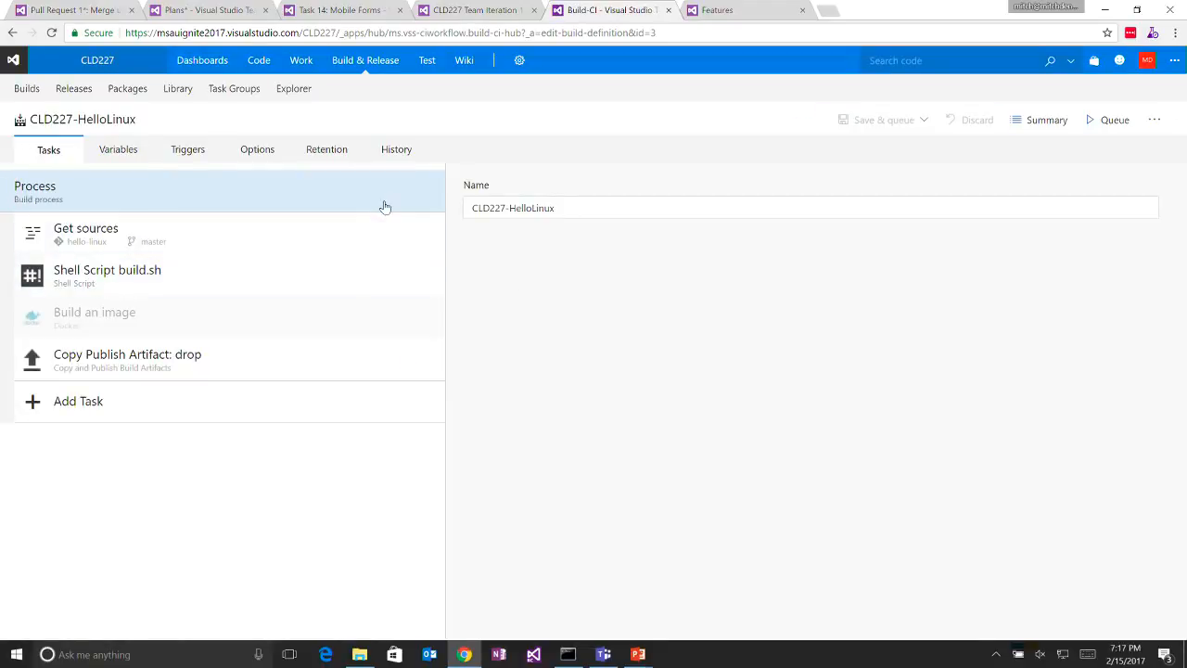
pyautogui.click(242, 155)
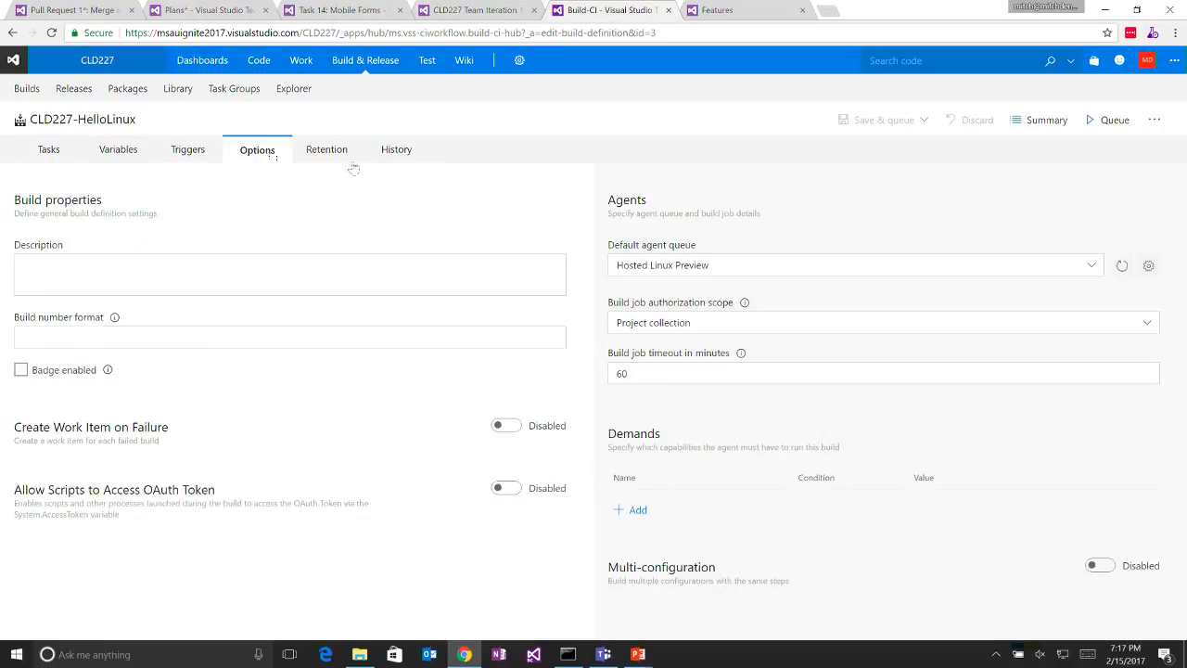
pyautogui.click(895, 268)
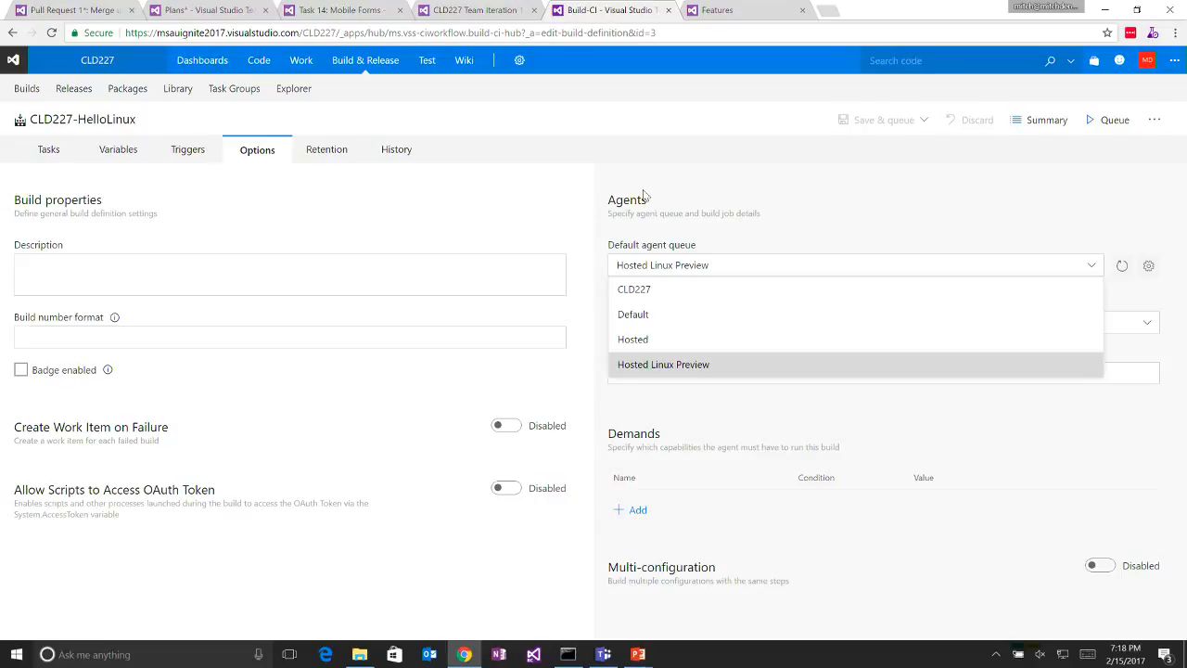
# - Queue a CLD227-HelloLinux build of the master branch on the Hosted Linux Preview agent queue
pyautogui.click(48, 149)
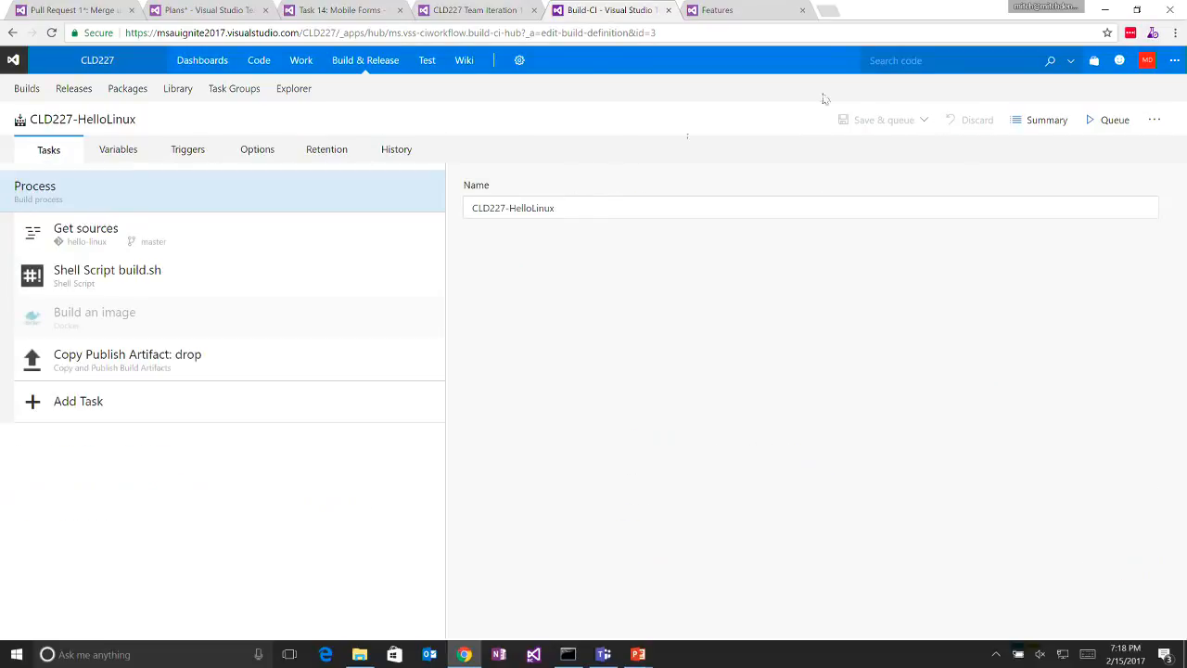
pyautogui.click(1105, 119)
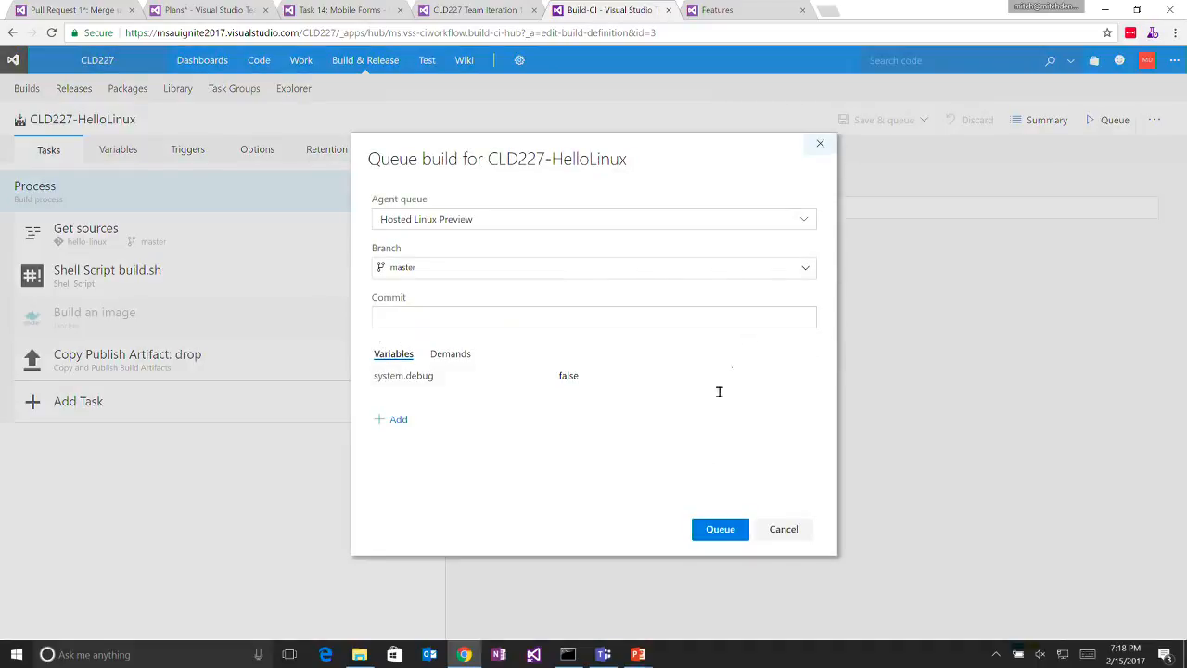
pyautogui.click(719, 530)
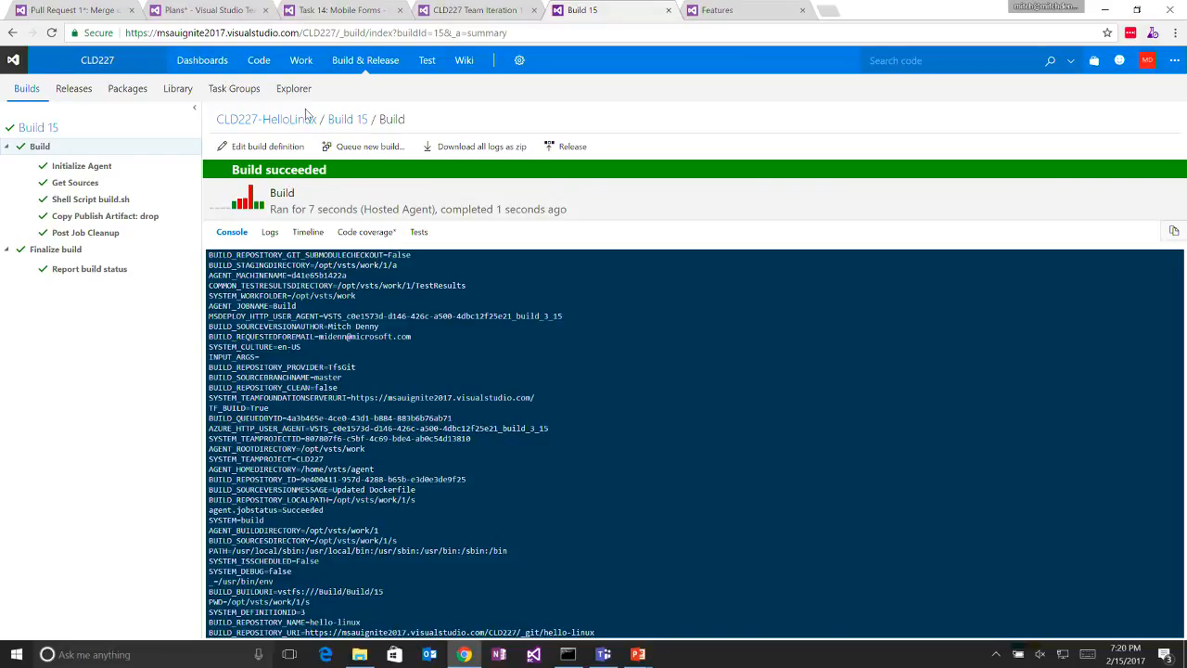
# - Go from the build's console back to the CLD227-HelloLinux definition and reopen it for editing
pyautogui.moveTo(357, 67)
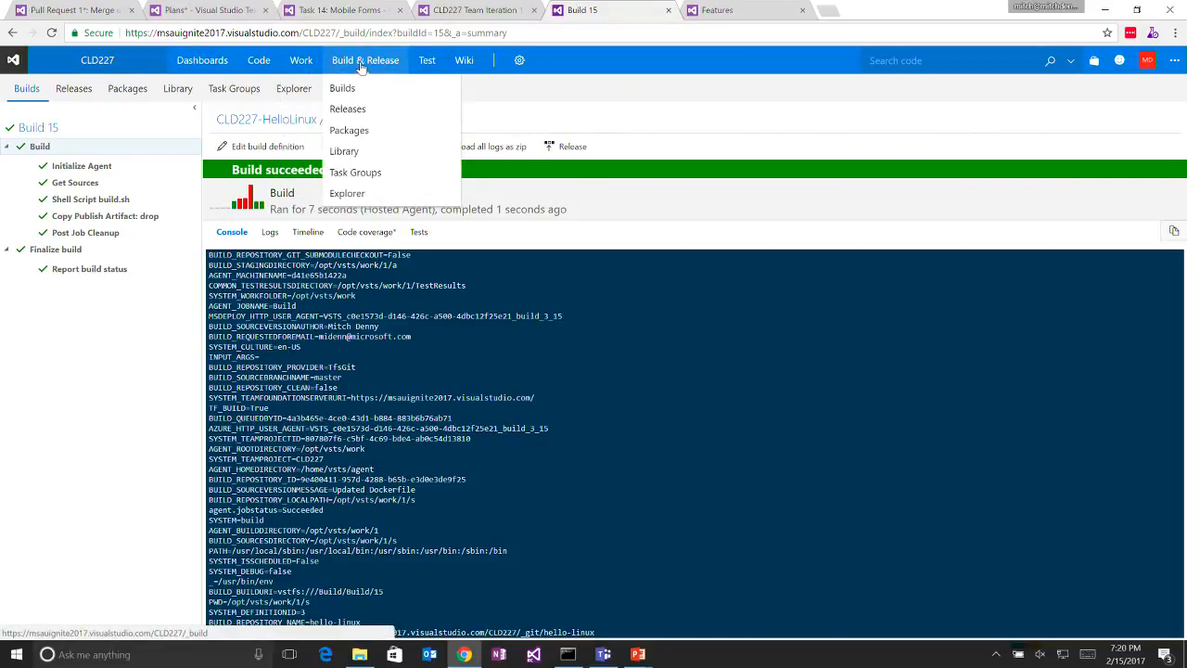
pyautogui.click(464, 10)
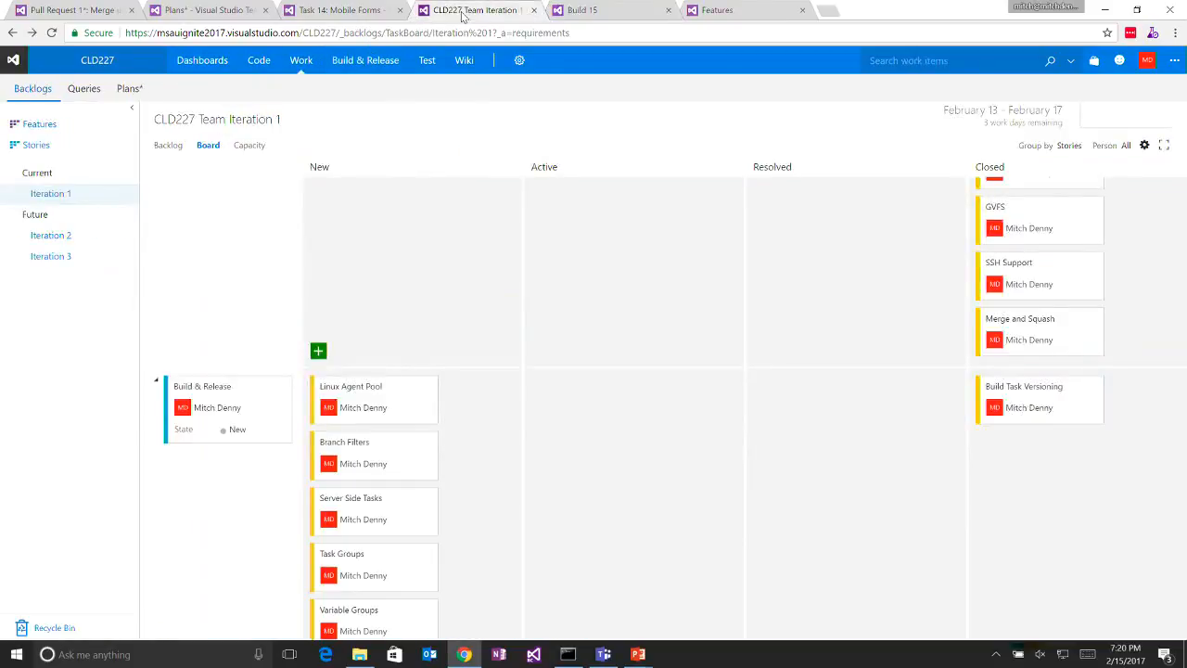
pyautogui.click(564, 12)
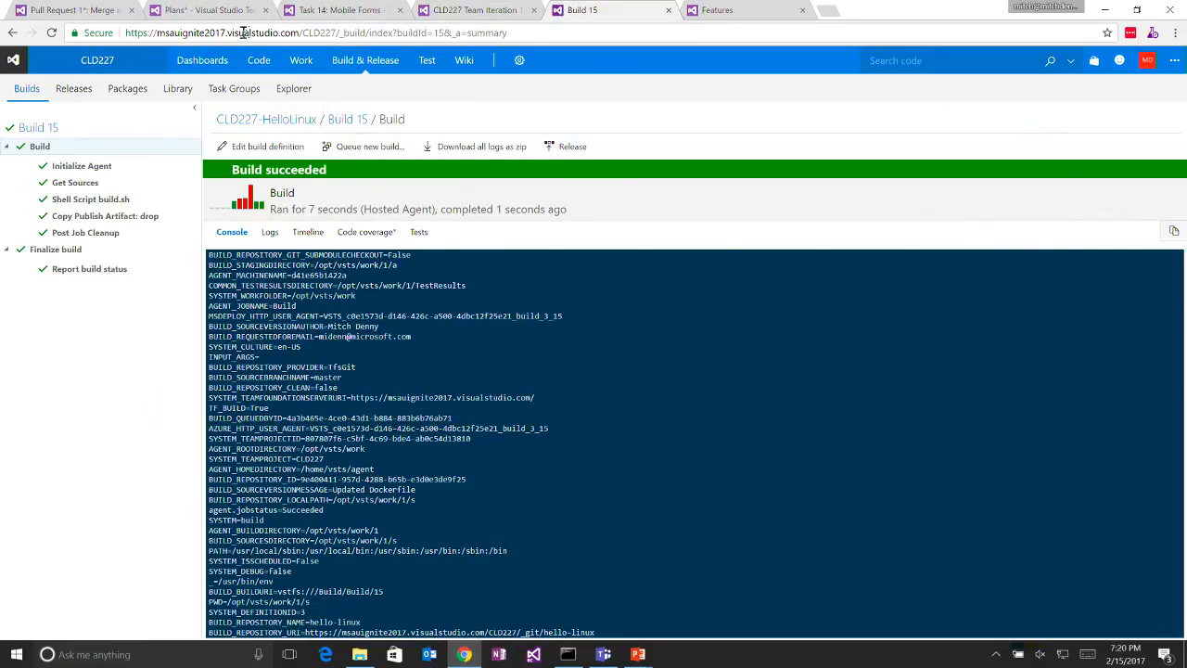
pyautogui.click(302, 121)
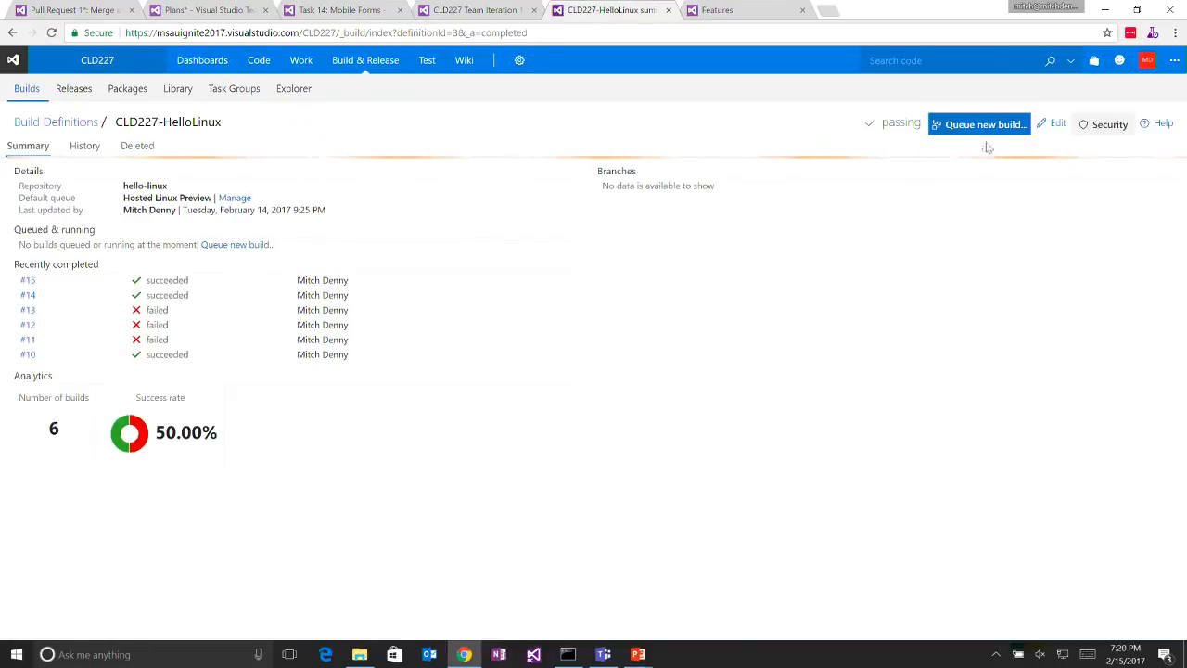
pyautogui.click(1052, 126)
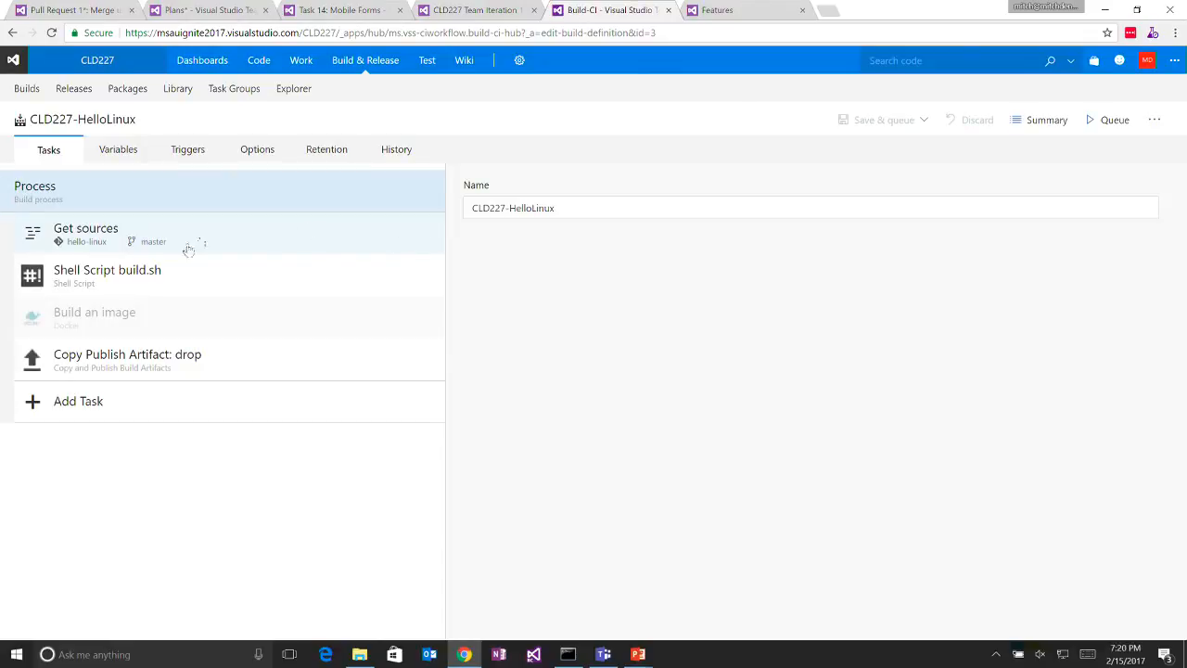
# - Disable the Shell Script build.sh task and enable the Docker task Build an image
pyautogui.click(172, 286)
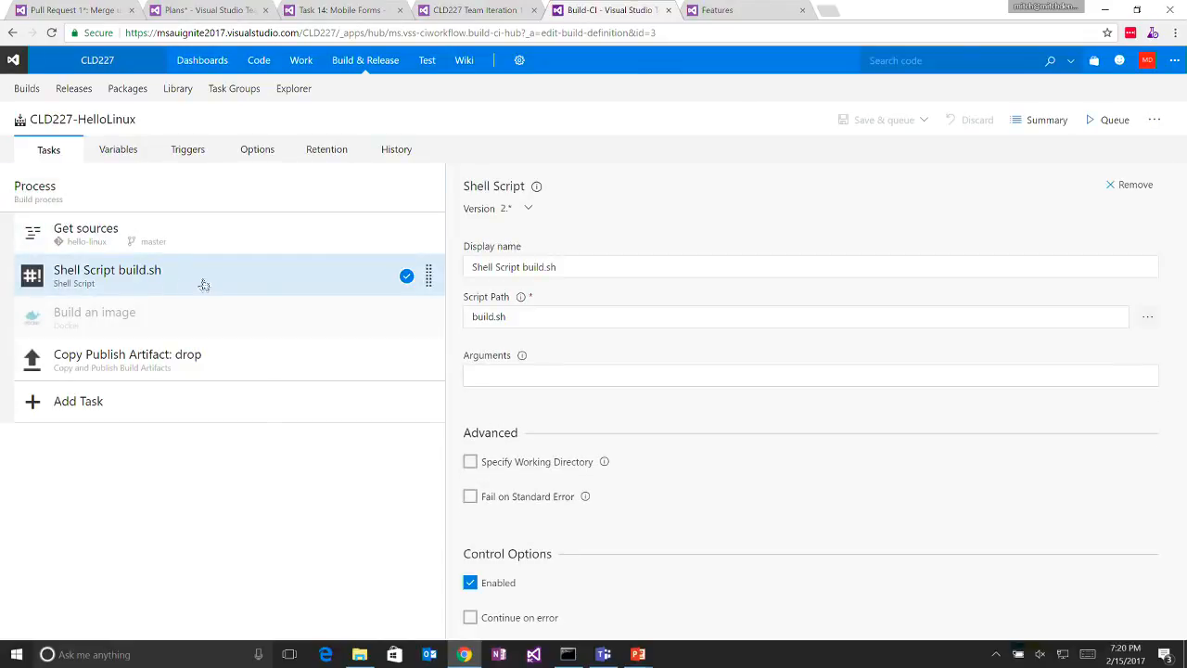
pyautogui.rightClick(203, 284)
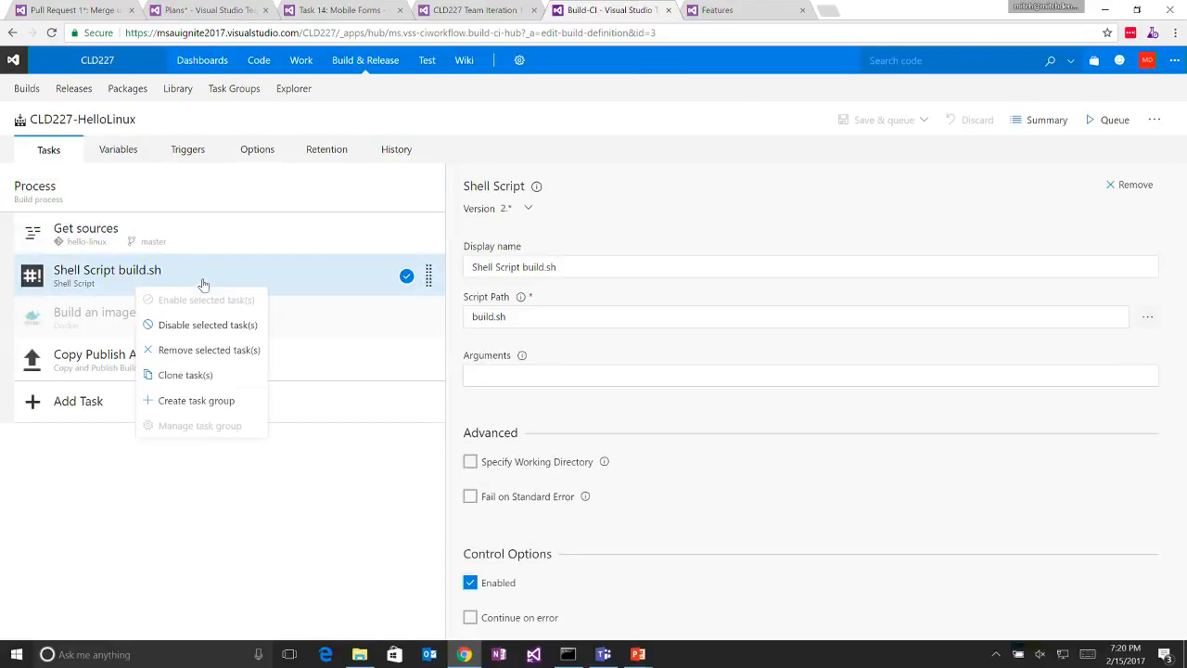
pyautogui.click(231, 330)
pyautogui.click(260, 325)
pyautogui.rightClick(261, 328)
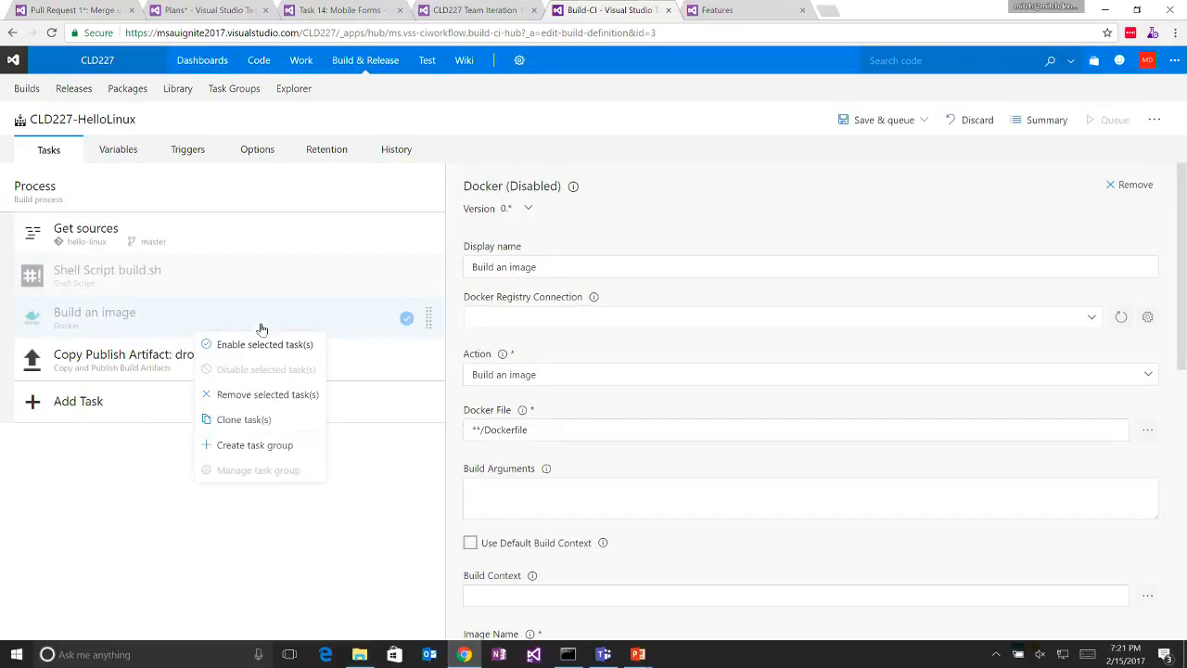
pyautogui.click(278, 345)
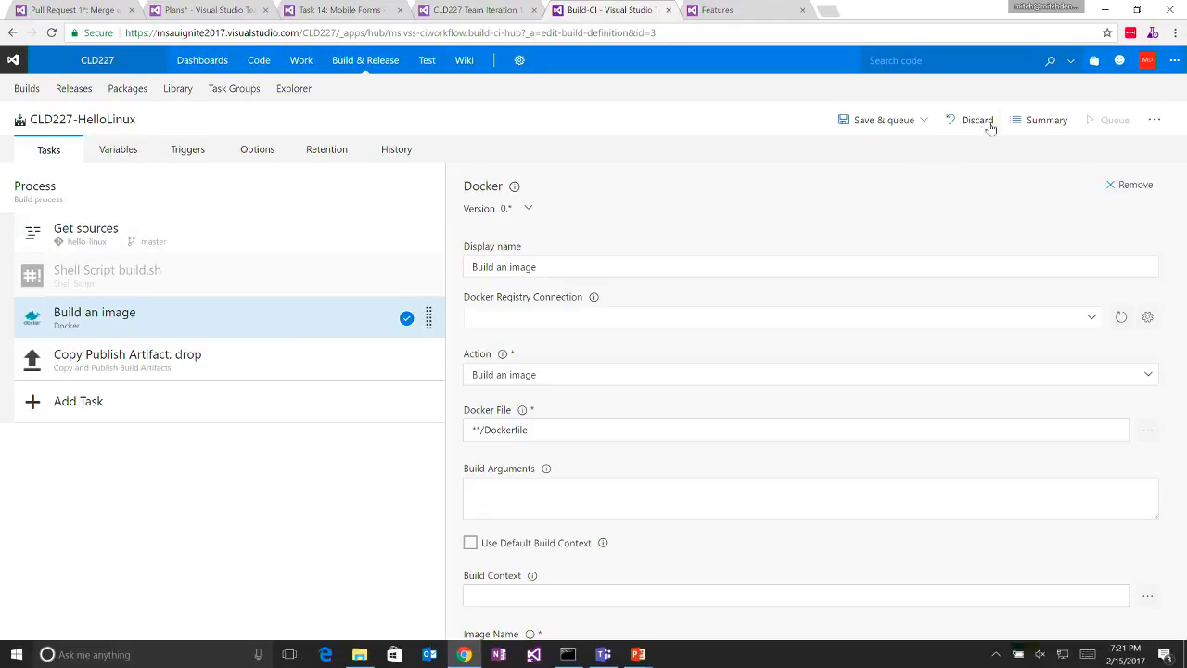
# - Save the changed CLD227-HelloLinux definition and queue a new build of it
pyautogui.click(897, 127)
pyautogui.click(877, 166)
pyautogui.click(720, 529)
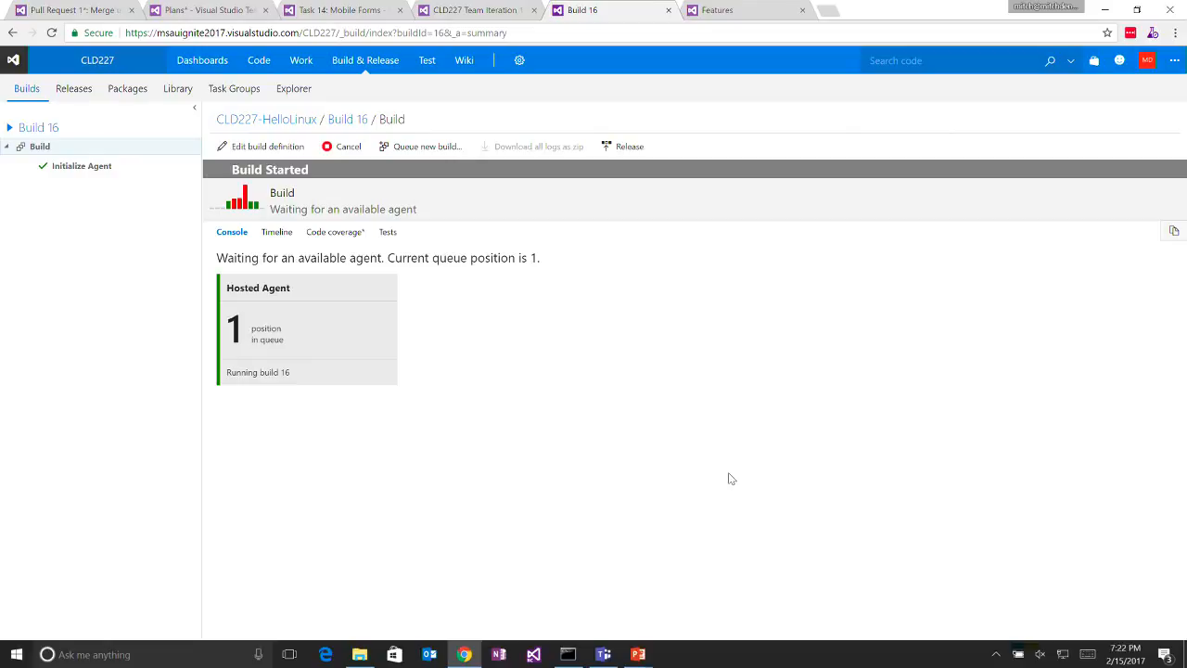
pyautogui.hotkey('alt', 'Tab')
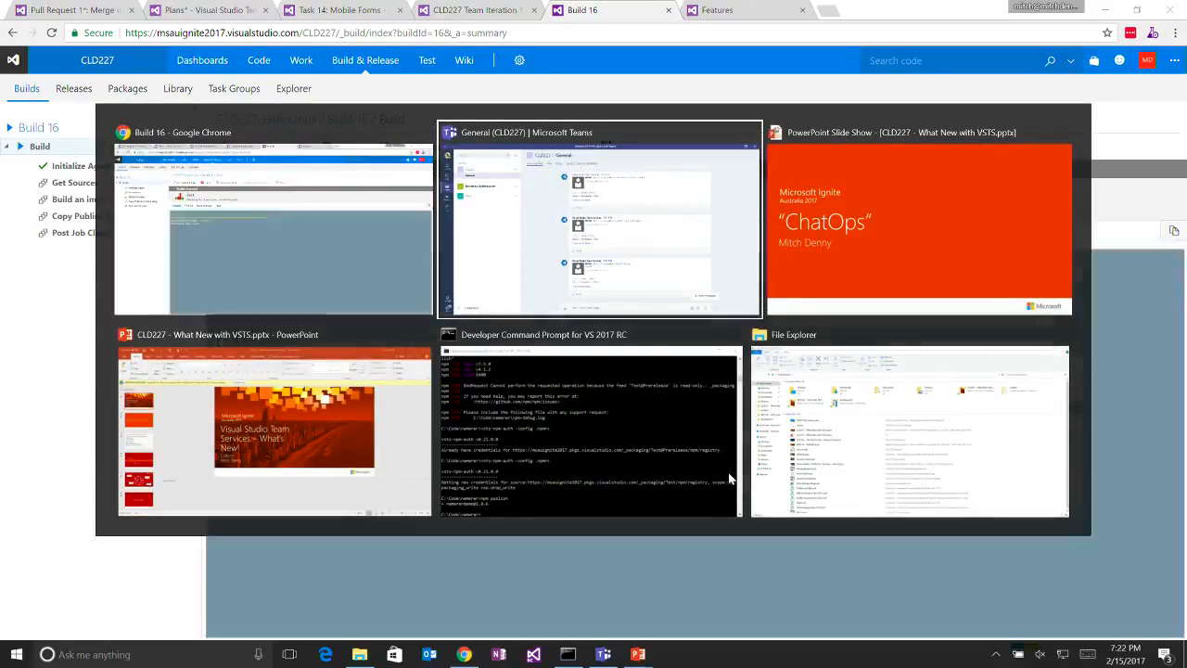
pyautogui.hotkey('alt', 'Tab')
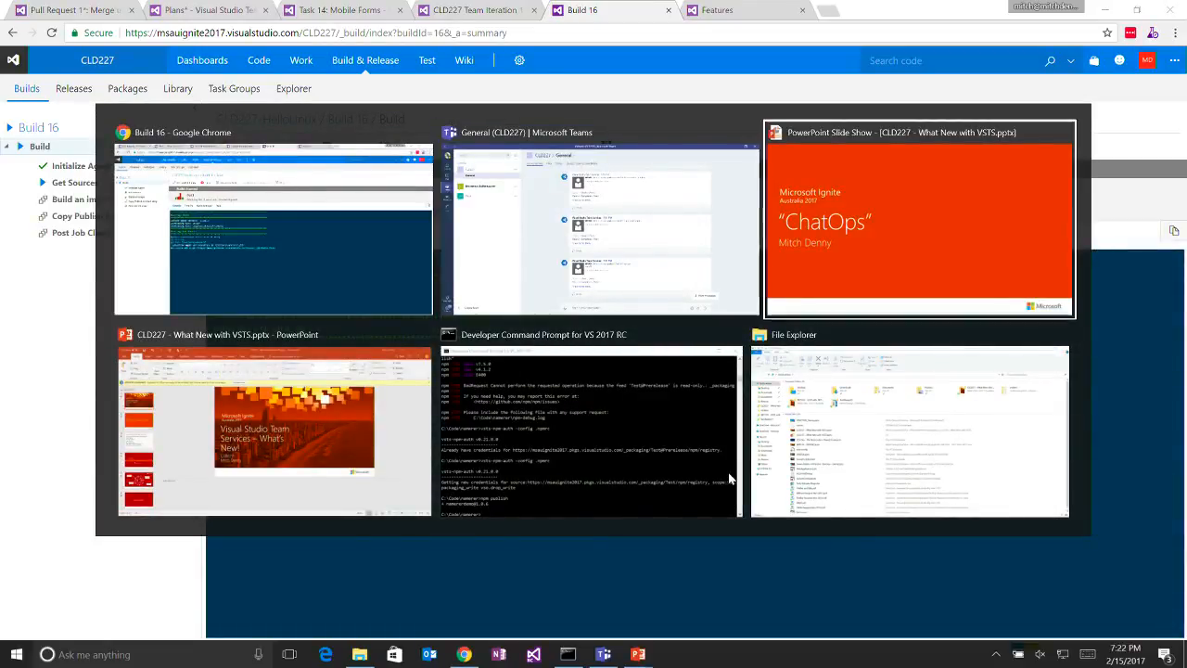
pyautogui.hotkey('alt', 'Tab')
pyautogui.hotkey('alt', 'Tab')
pyautogui.hotkey('alt', 'Tab')
pyautogui.hotkey('alt', 'Tab')
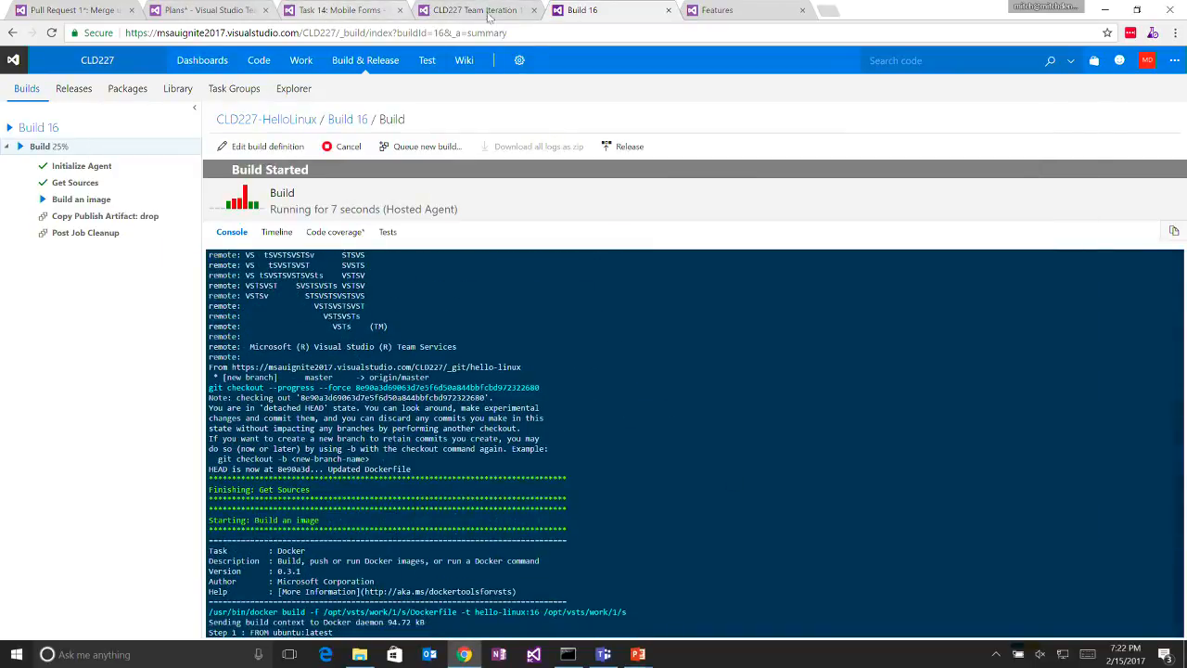
# - Move the Linux Agent Pool task to Closed on the CLD227 Iteration 1 task board
pyautogui.click(489, 16)
pyautogui.moveTo(397, 411); pyautogui.dragTo(1061, 504)
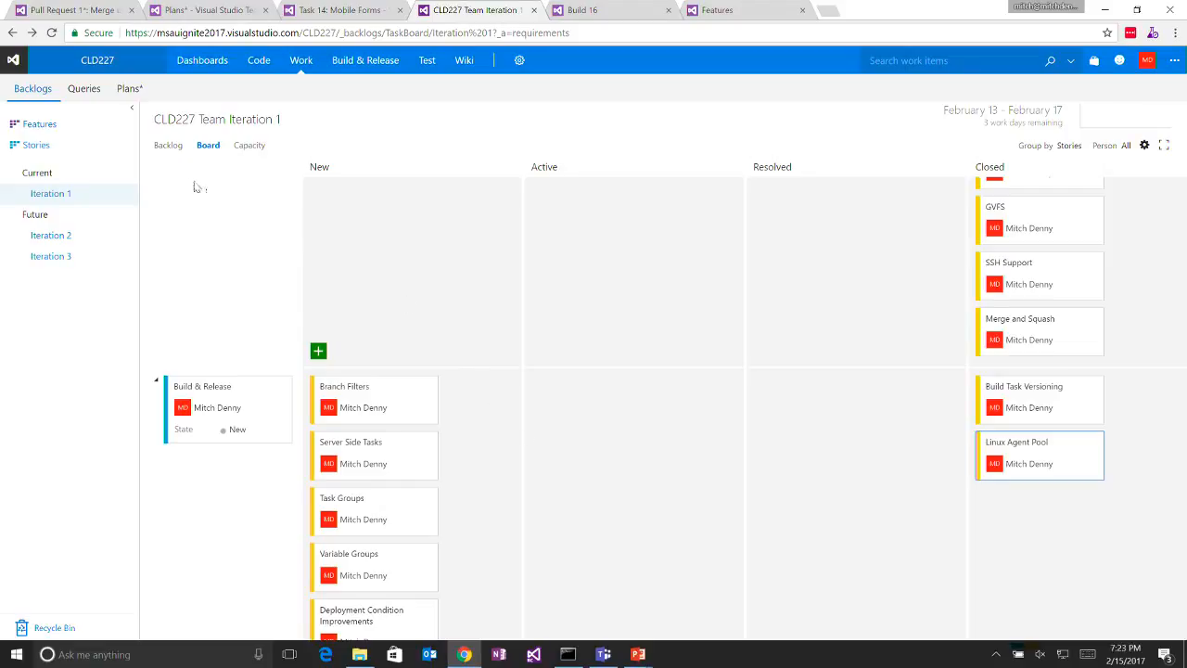
# - Go from the Build 16 page to the project's releases and open the CLD227 release definition for editing
pyautogui.click(567, 11)
pyautogui.moveTo(342, 69)
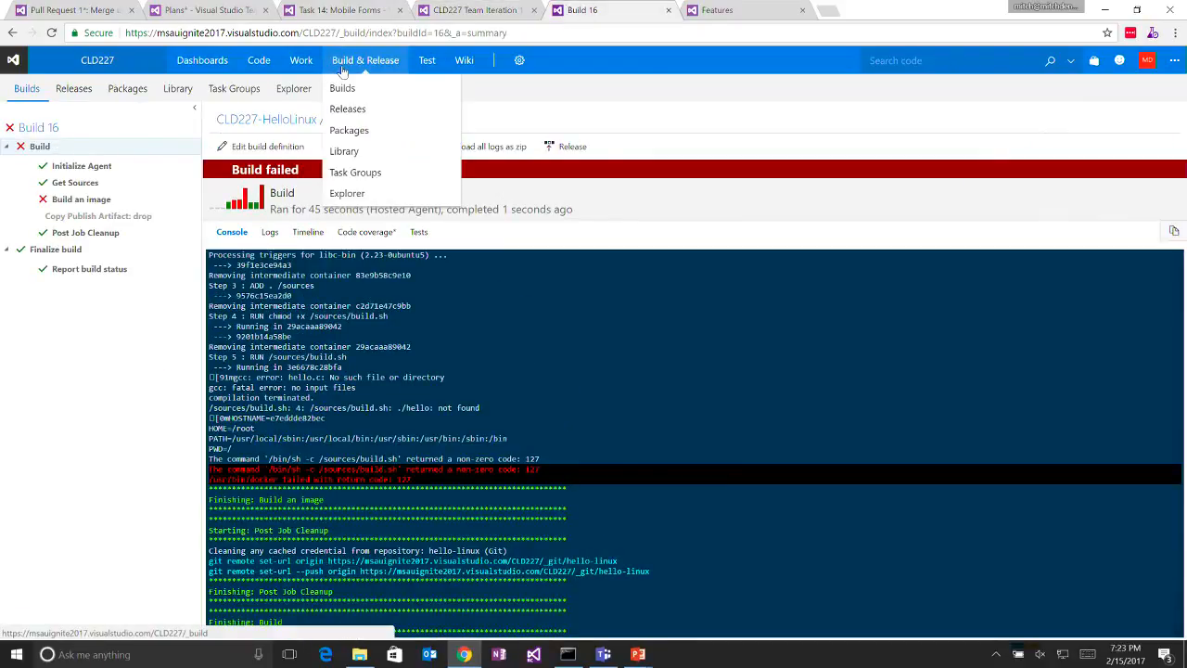
pyautogui.click(342, 109)
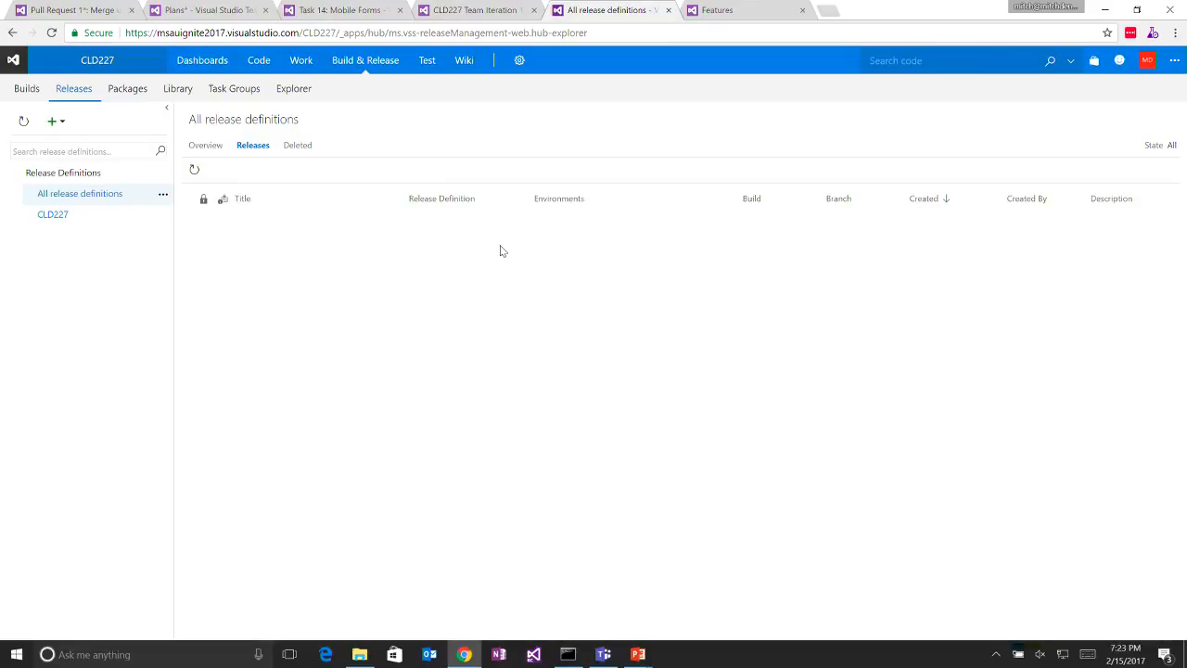
pyautogui.moveTo(154, 216)
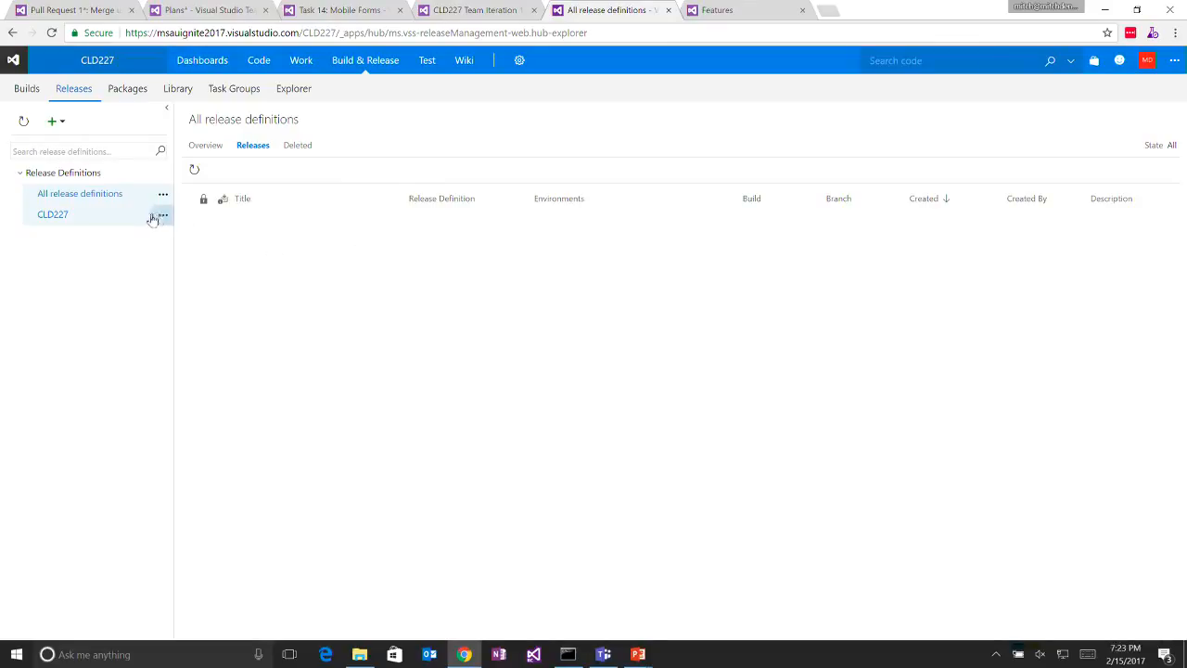
pyautogui.click(133, 217)
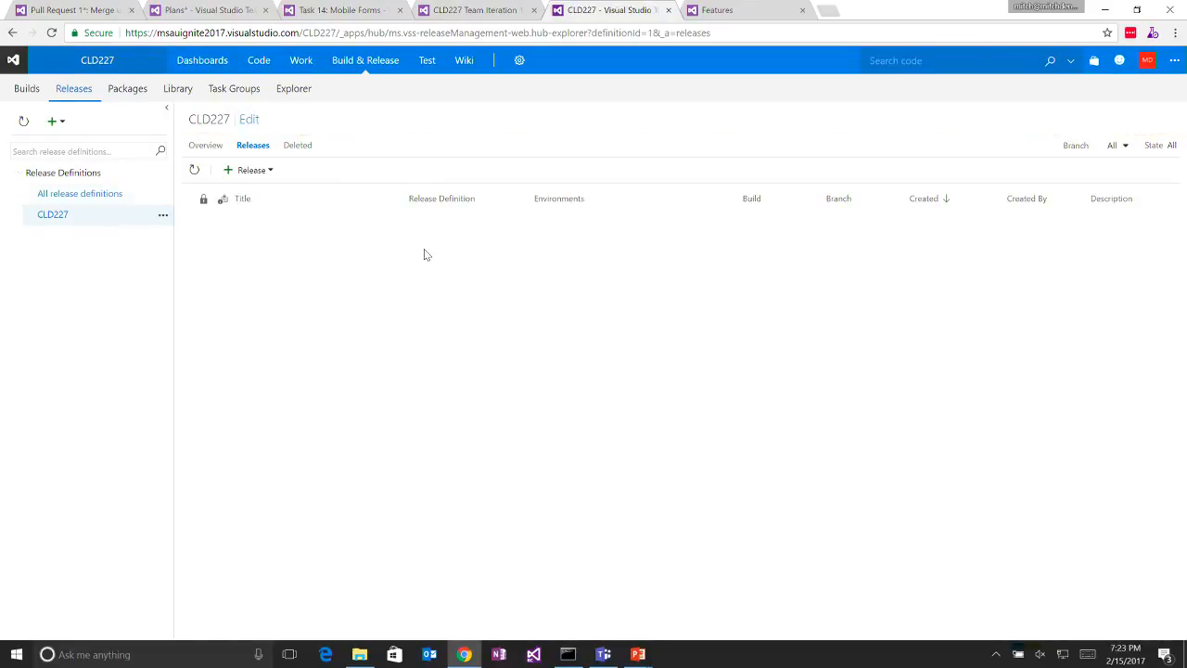
pyautogui.click(163, 216)
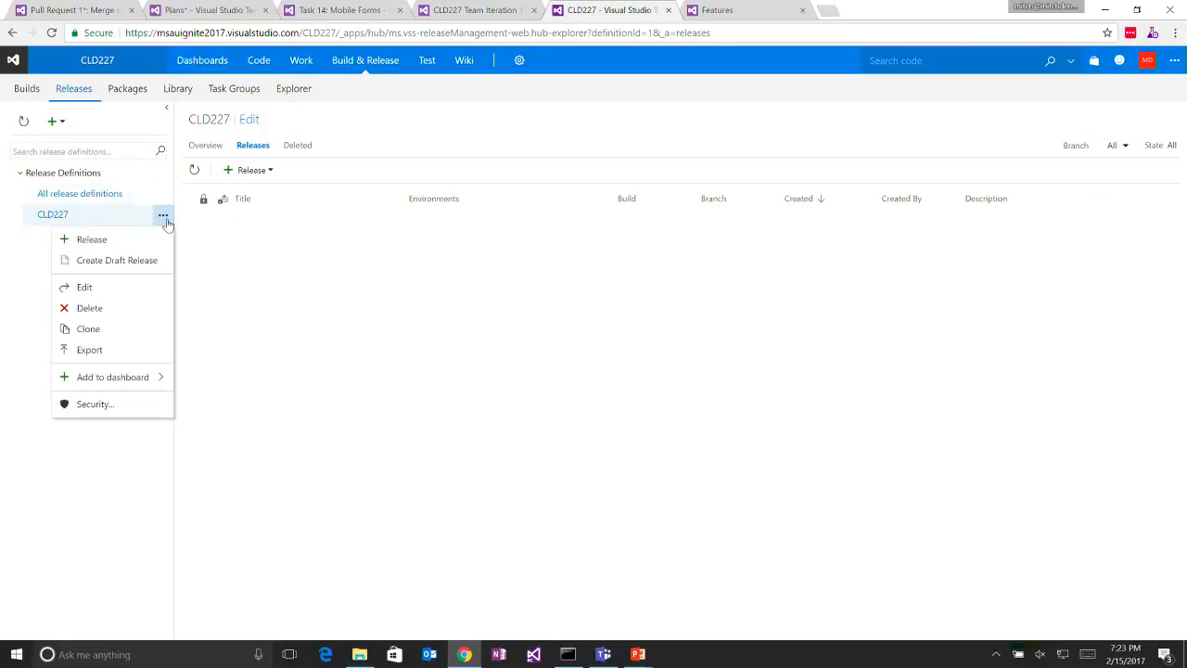
pyautogui.click(137, 291)
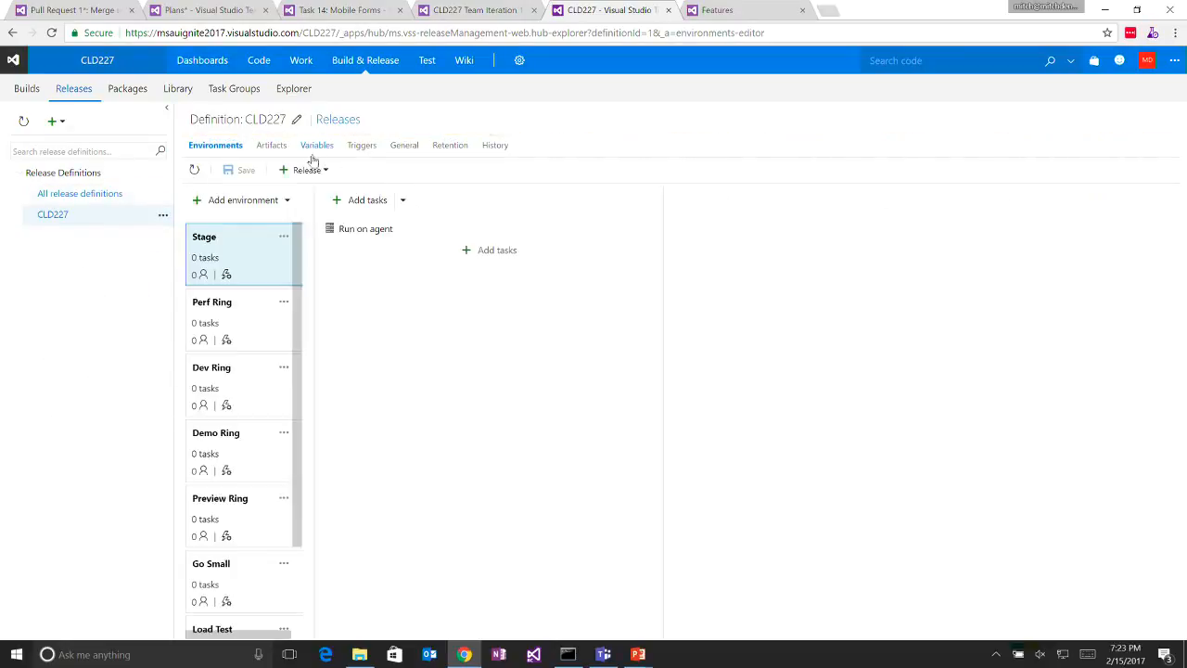
# - Enable a Continuous Deployment trigger on artifact source CLD227 and display the branches available for its branch filter
pyautogui.click(360, 145)
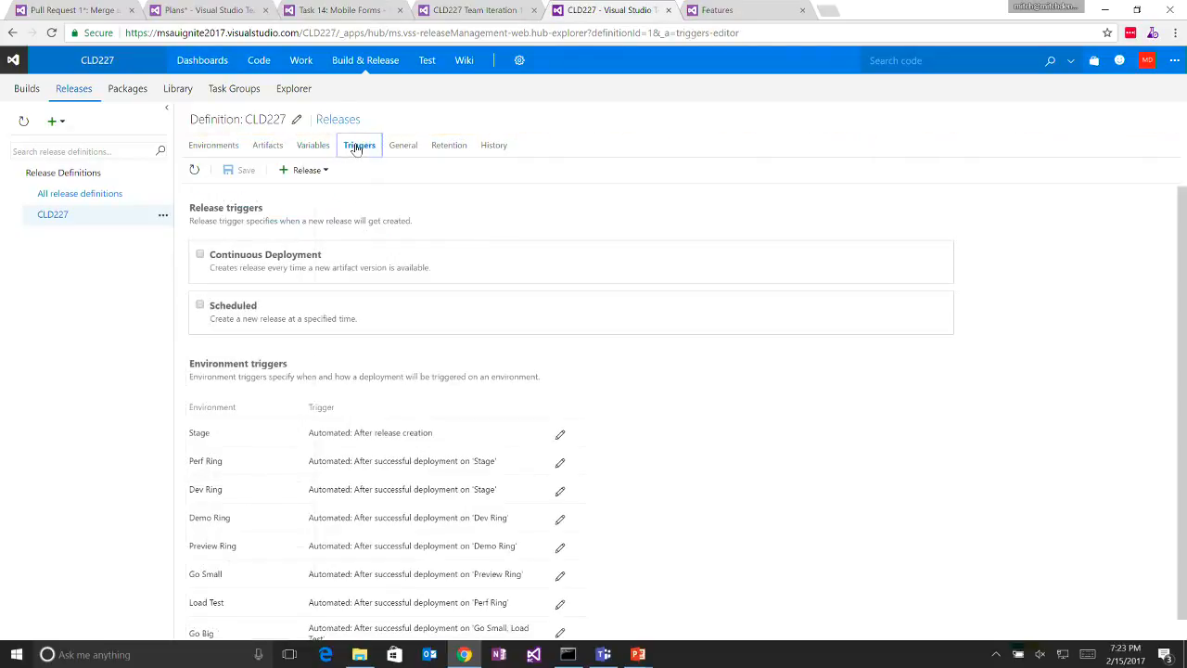
pyautogui.click(296, 257)
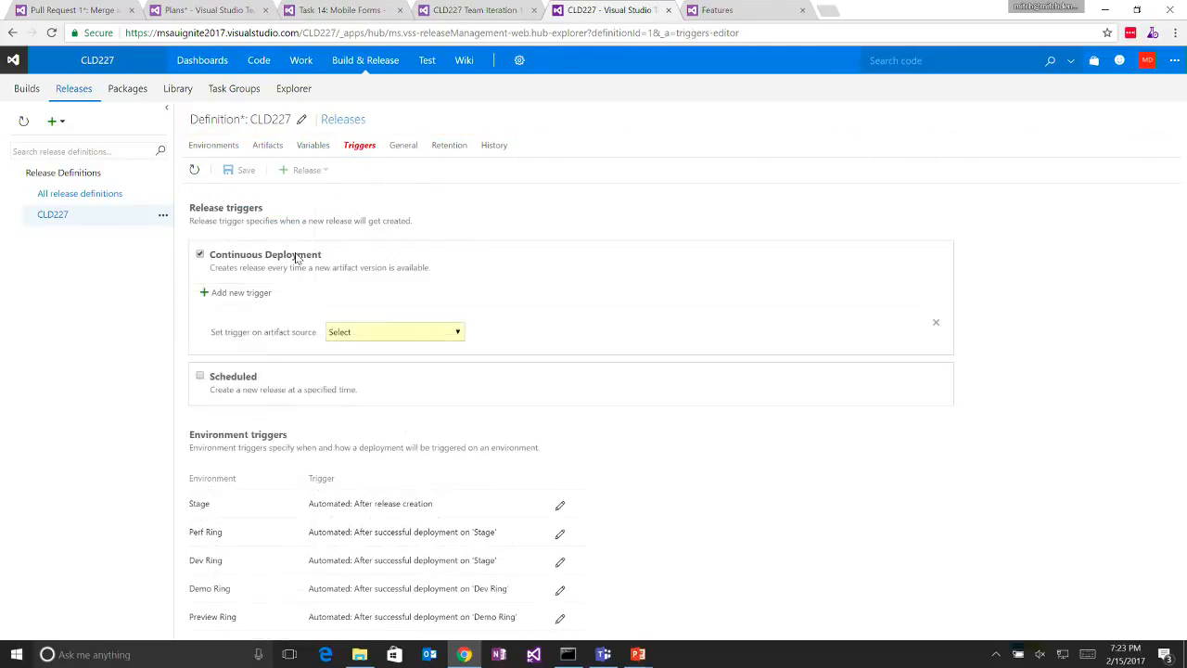
pyautogui.click(425, 336)
pyautogui.click(408, 357)
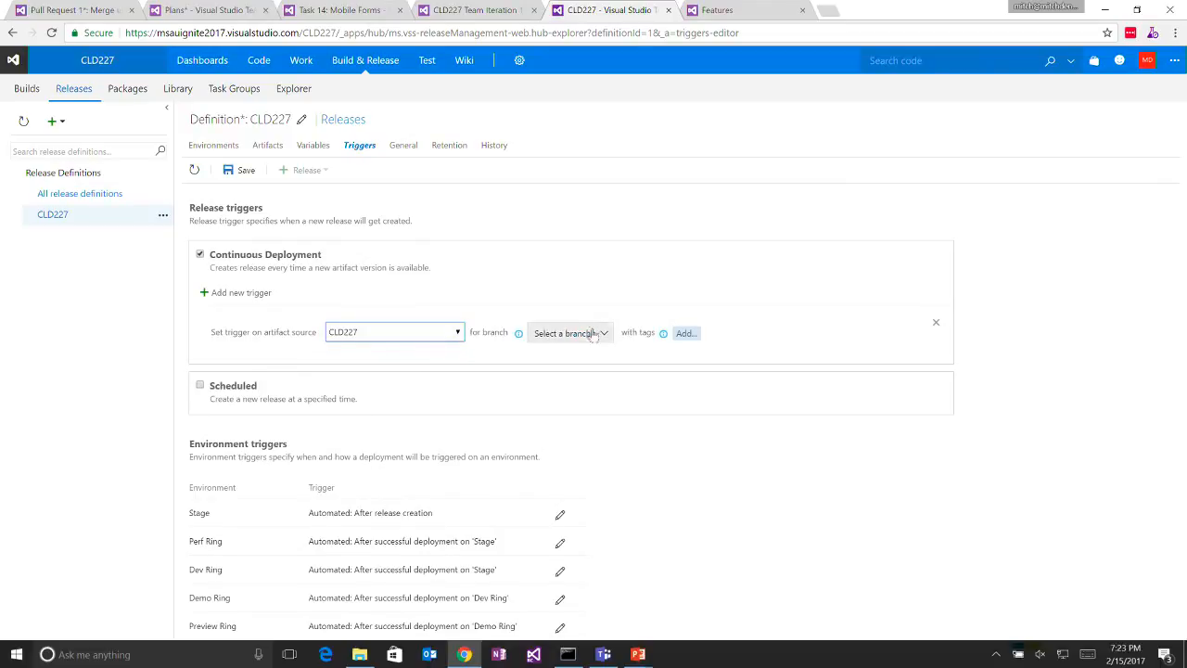
pyautogui.click(598, 335)
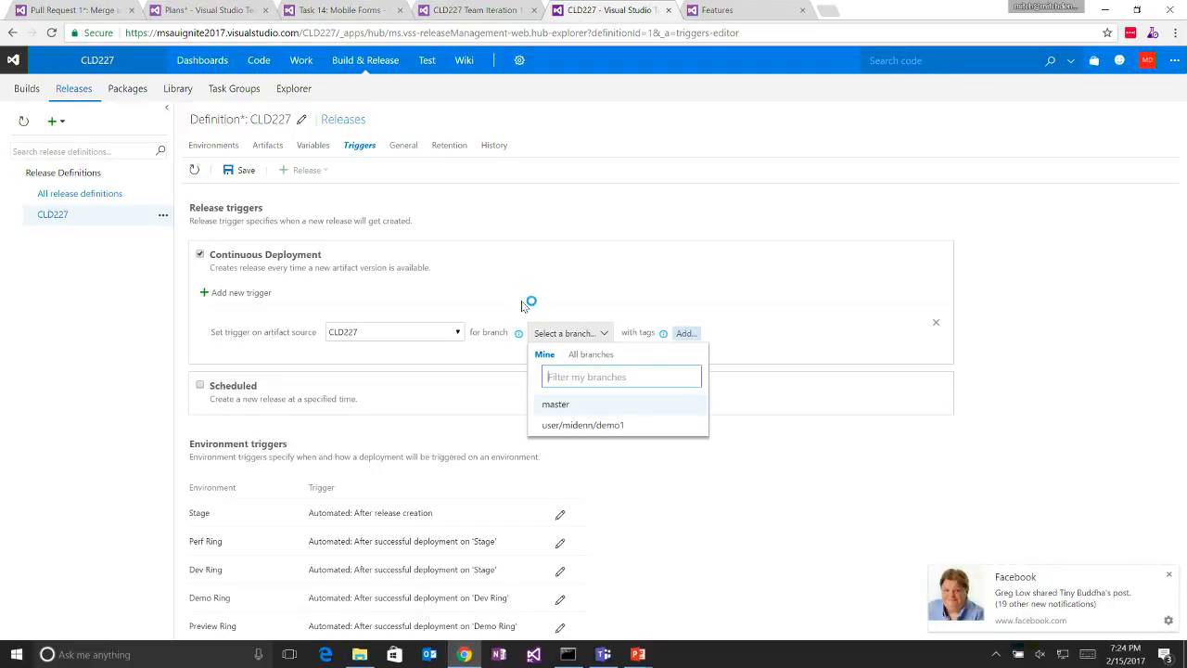
# - Move the Branch Filters task to Closed on the Iteration 1 board and dismiss the Facebook notification
pyautogui.hotkey('alt', 'Tab')
pyautogui.hotkey('alt', 'shift', 'Tab')
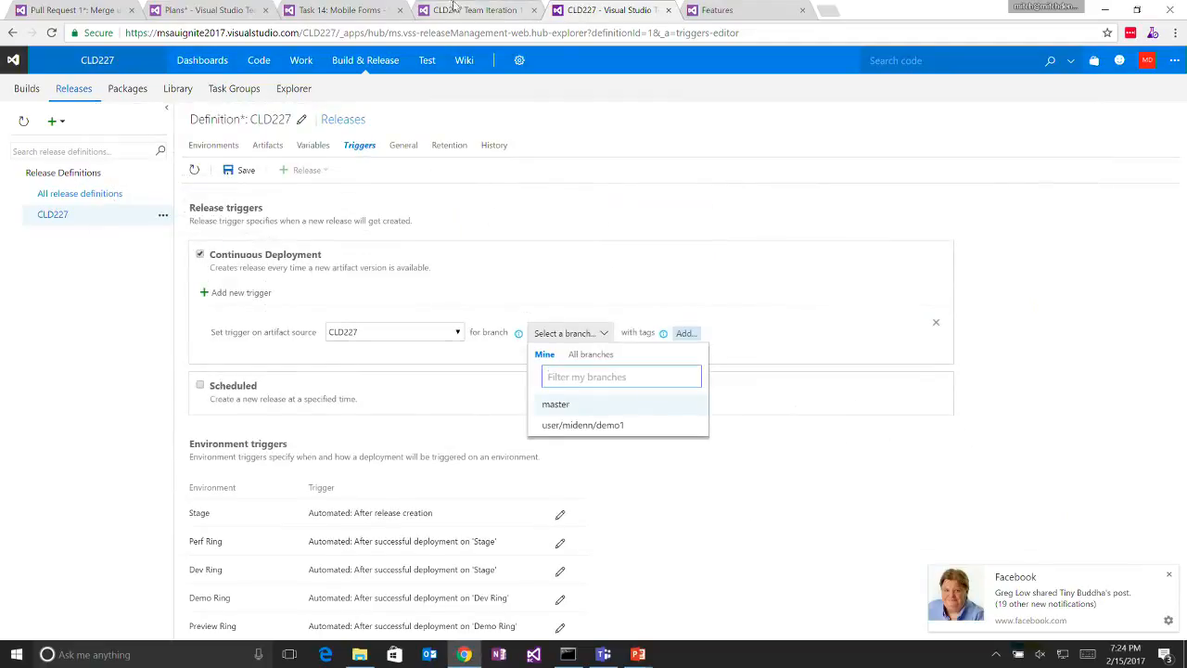
pyautogui.click(454, 8)
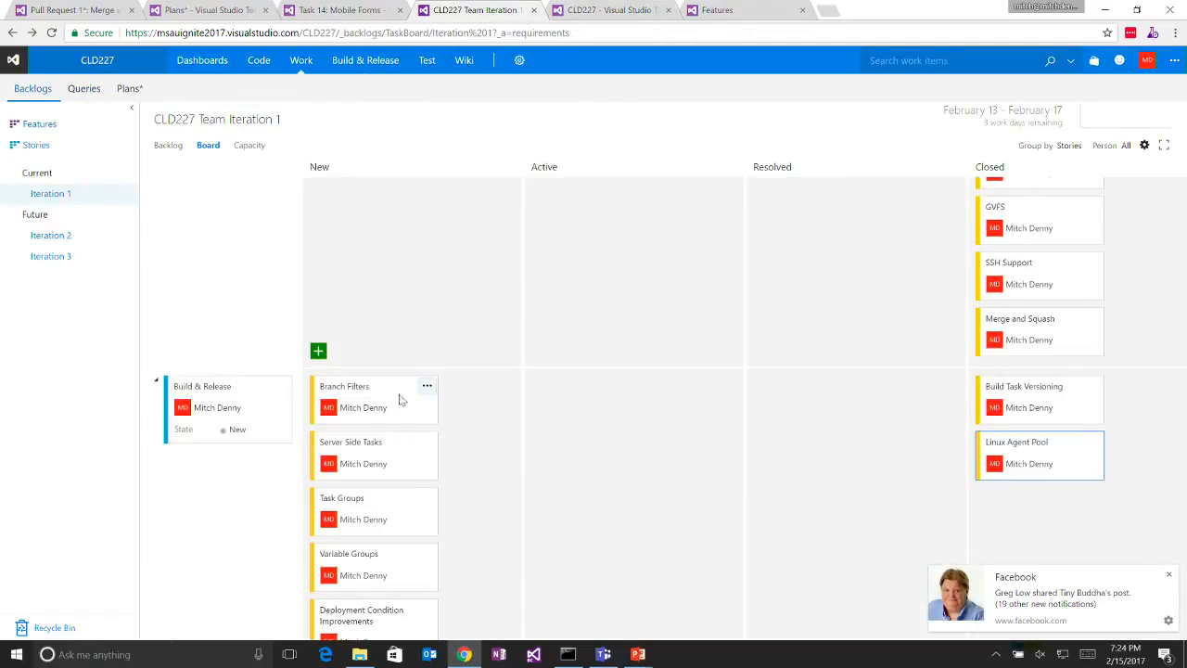
pyautogui.moveTo(393, 396); pyautogui.dragTo(1044, 514)
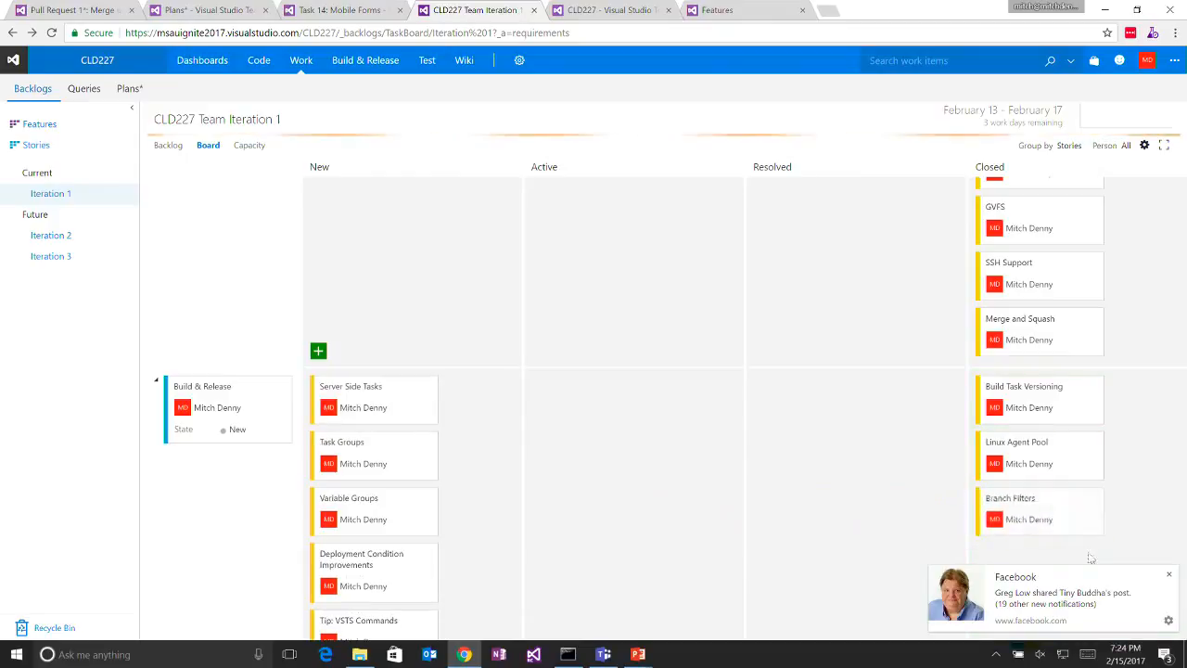
pyautogui.click(1170, 576)
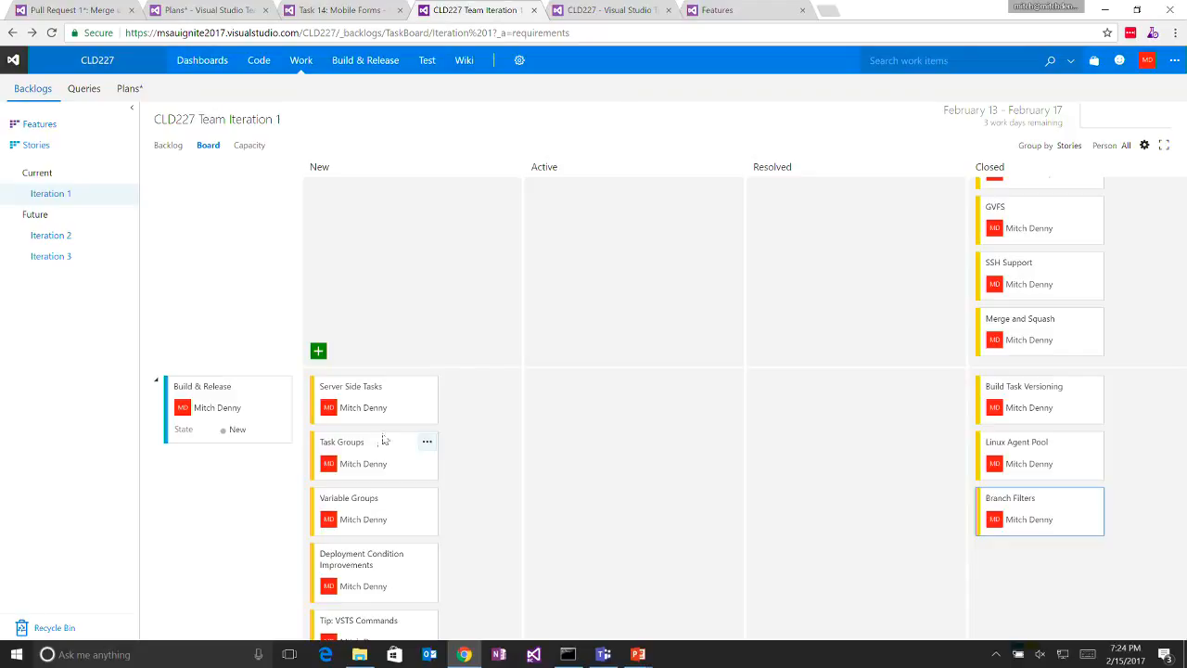
# - Leave the release definition without saving its trigger changes and open the CLD227 build definition for editing
pyautogui.click(607, 10)
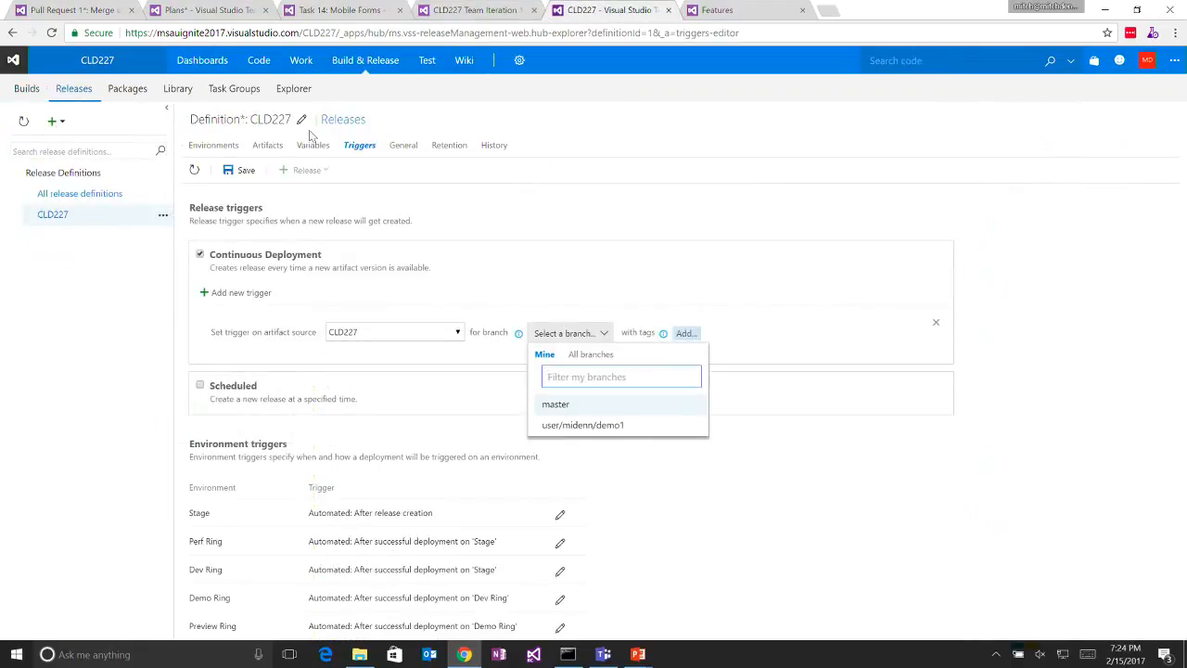
pyautogui.click(33, 96)
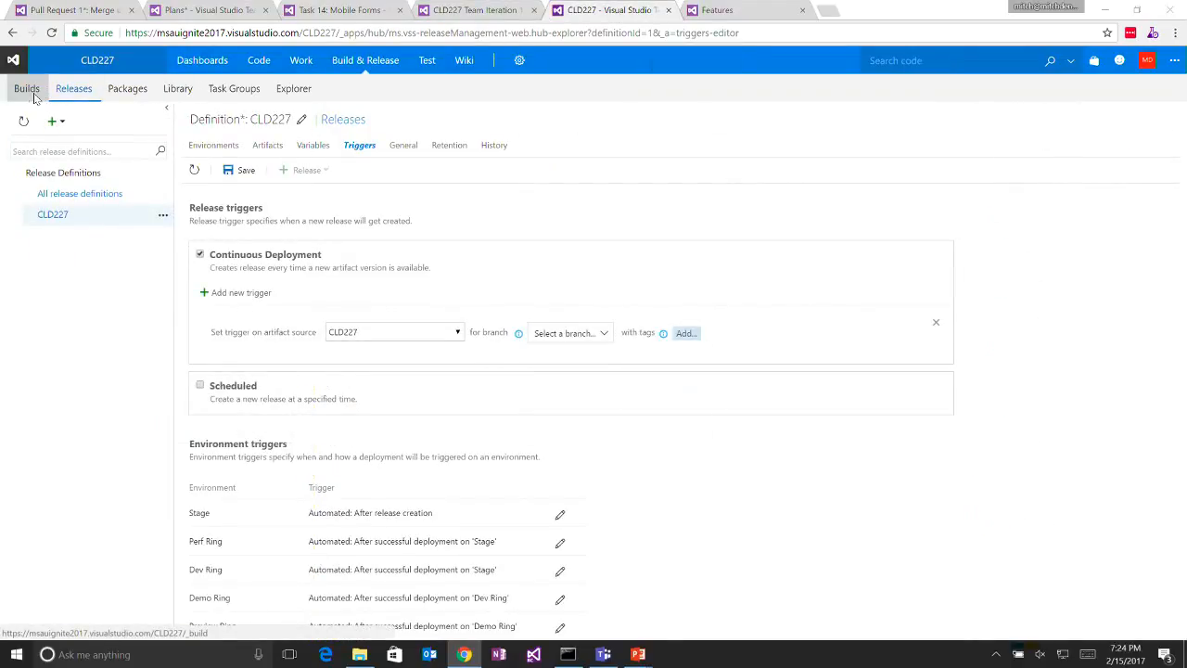
pyautogui.click(659, 116)
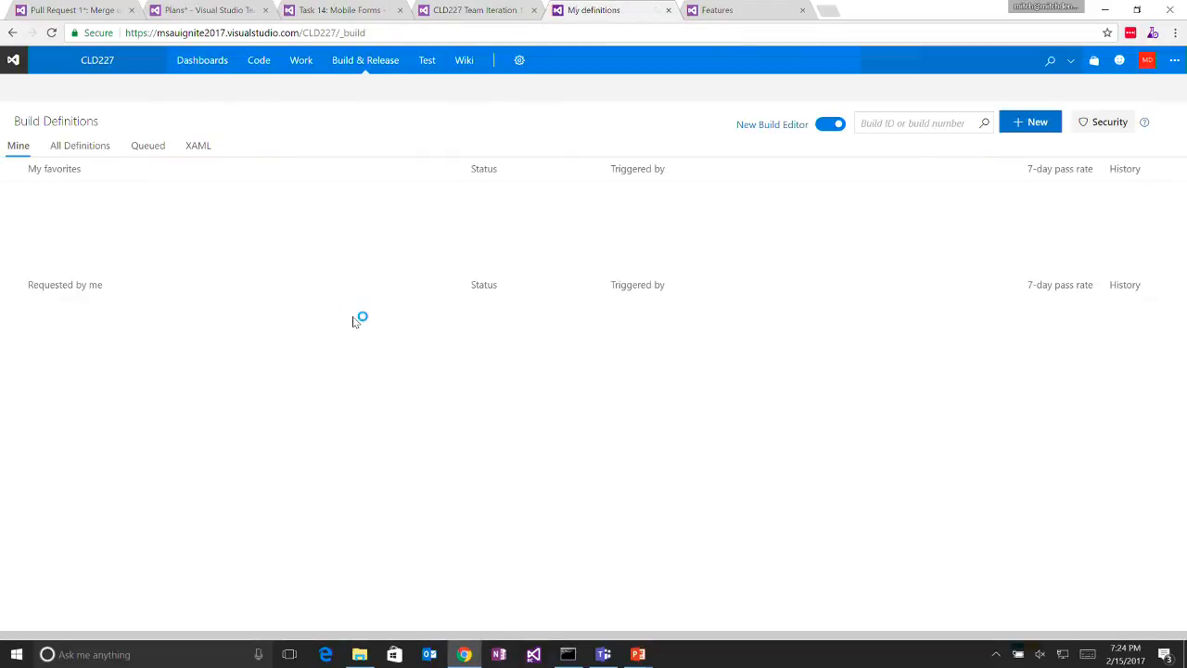
pyautogui.moveTo(354, 319); pyautogui.dragTo(382, 247)
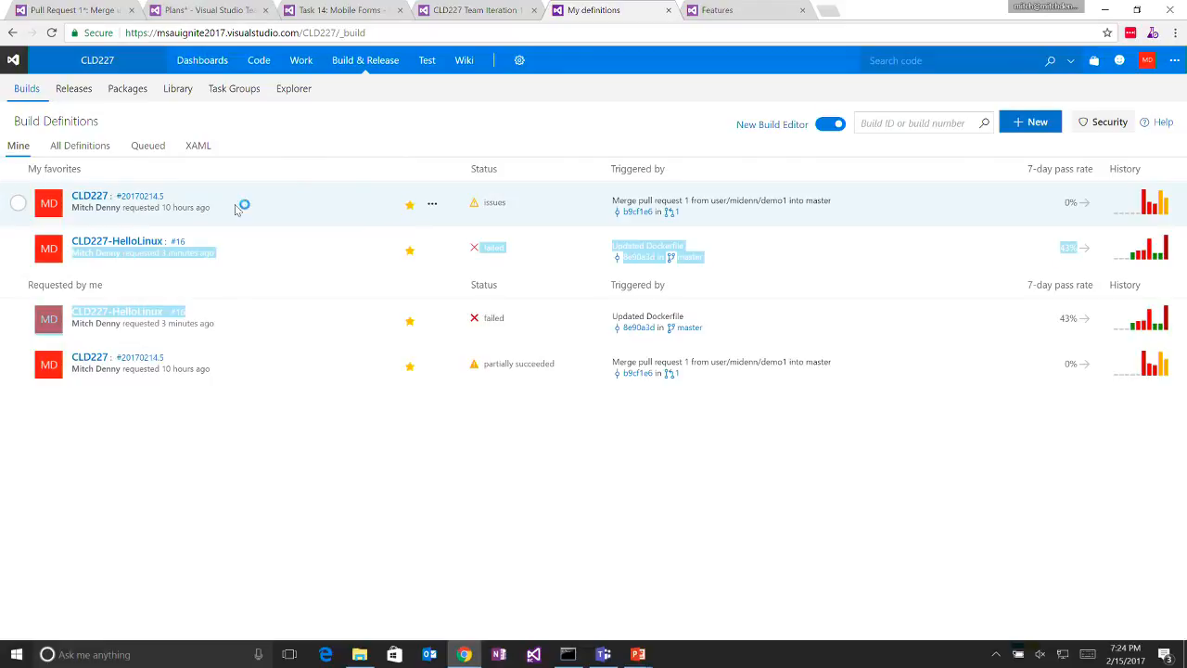
pyautogui.click(432, 202)
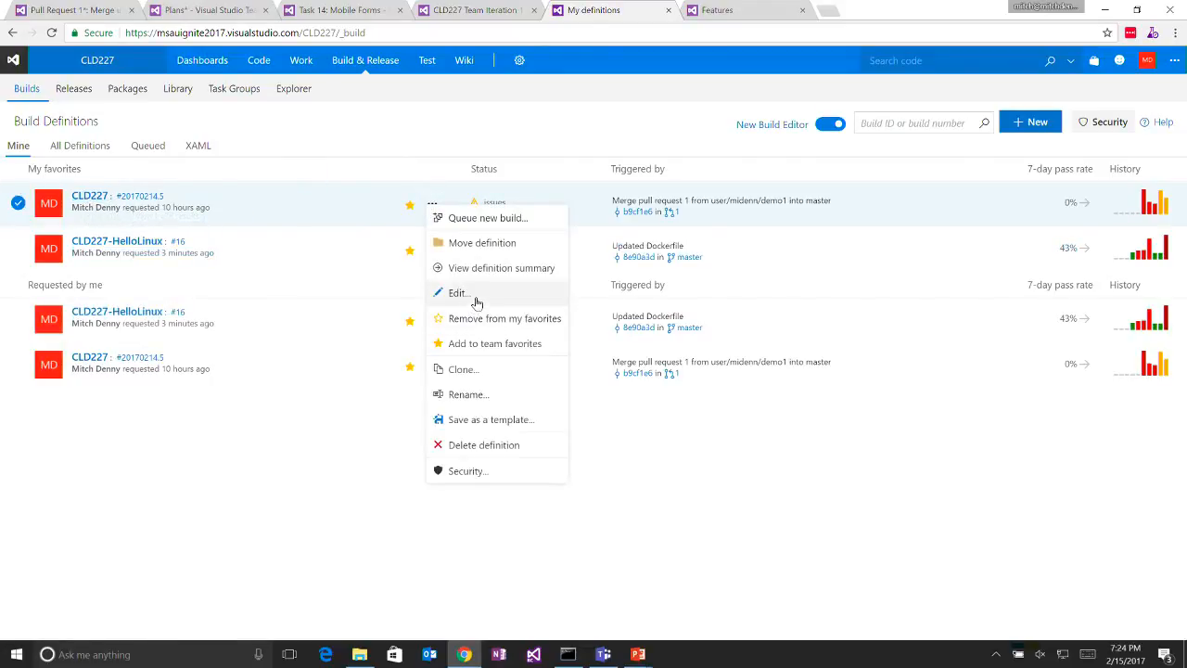
pyautogui.click(458, 293)
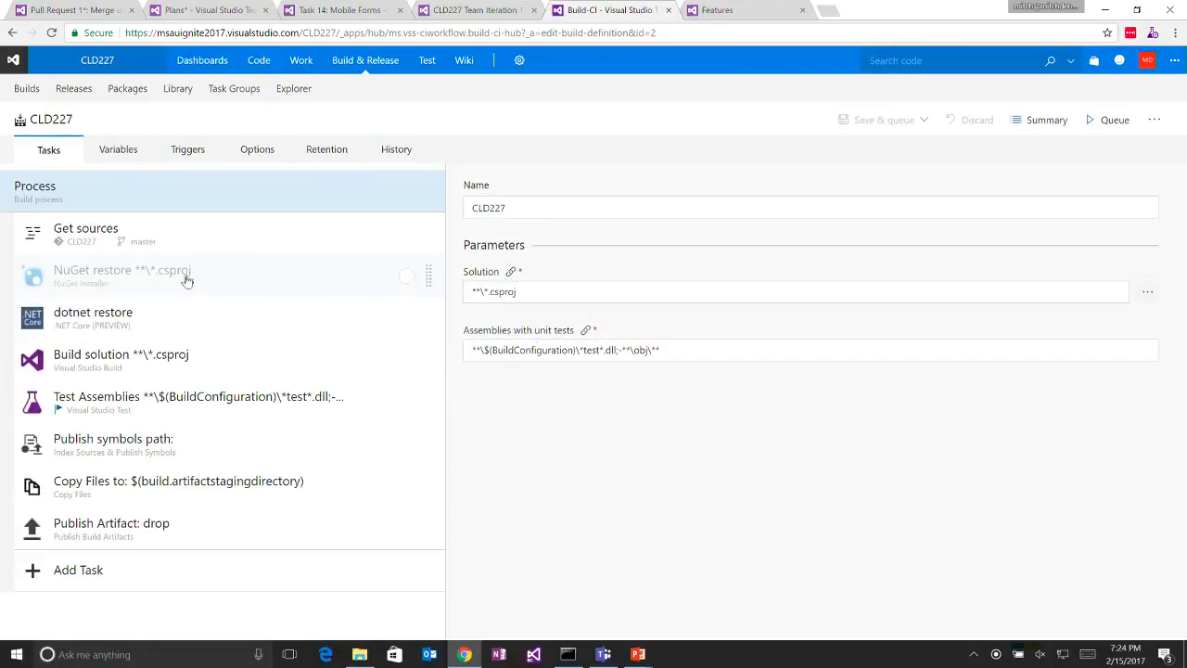
# - Create a task group named MyTaskGroup from the dotnet restore, Build solution and Test Assemblies tasks
pyautogui.click(167, 332)
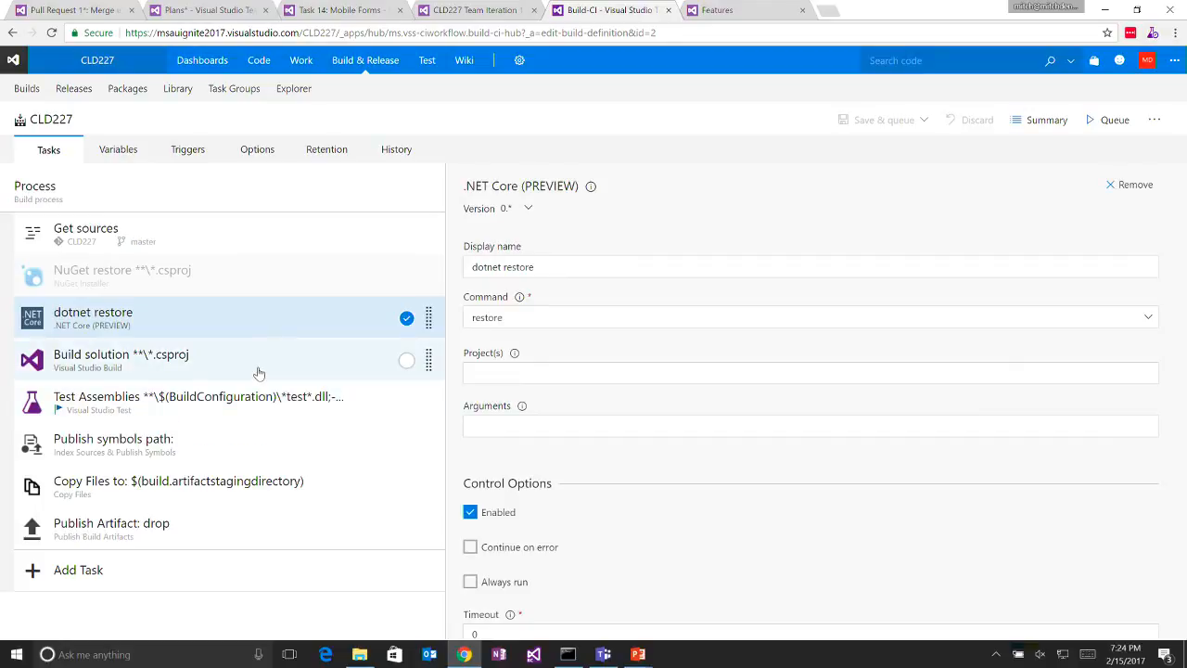
pyautogui.click(287, 404)
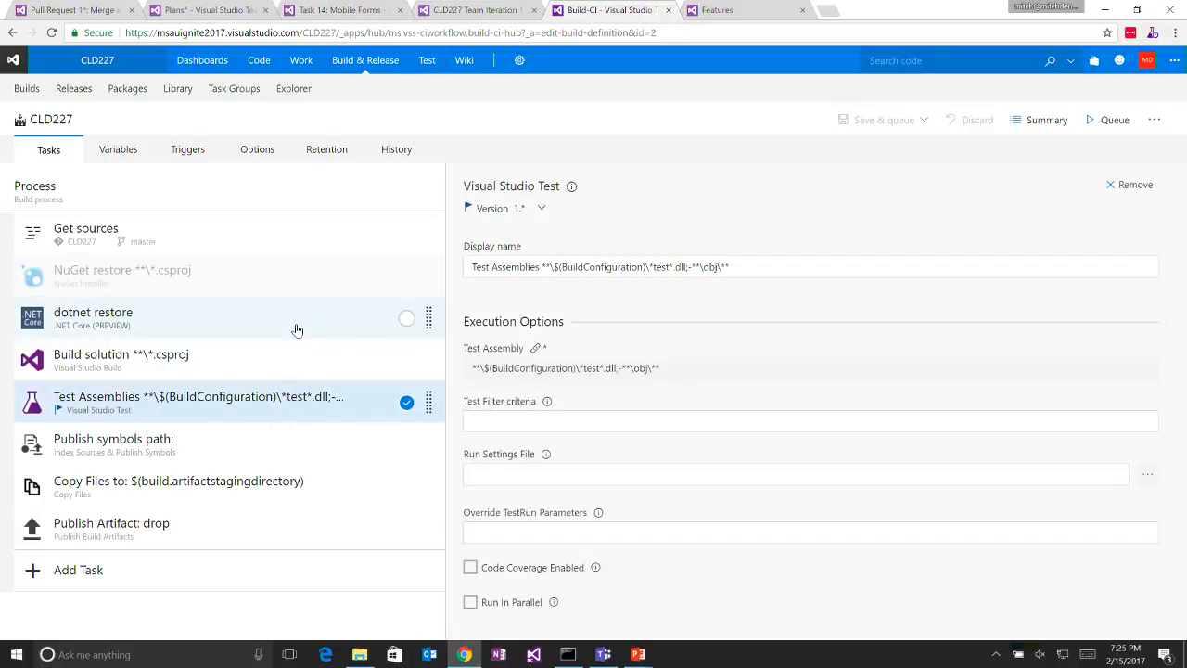
pyautogui.click(345, 356)
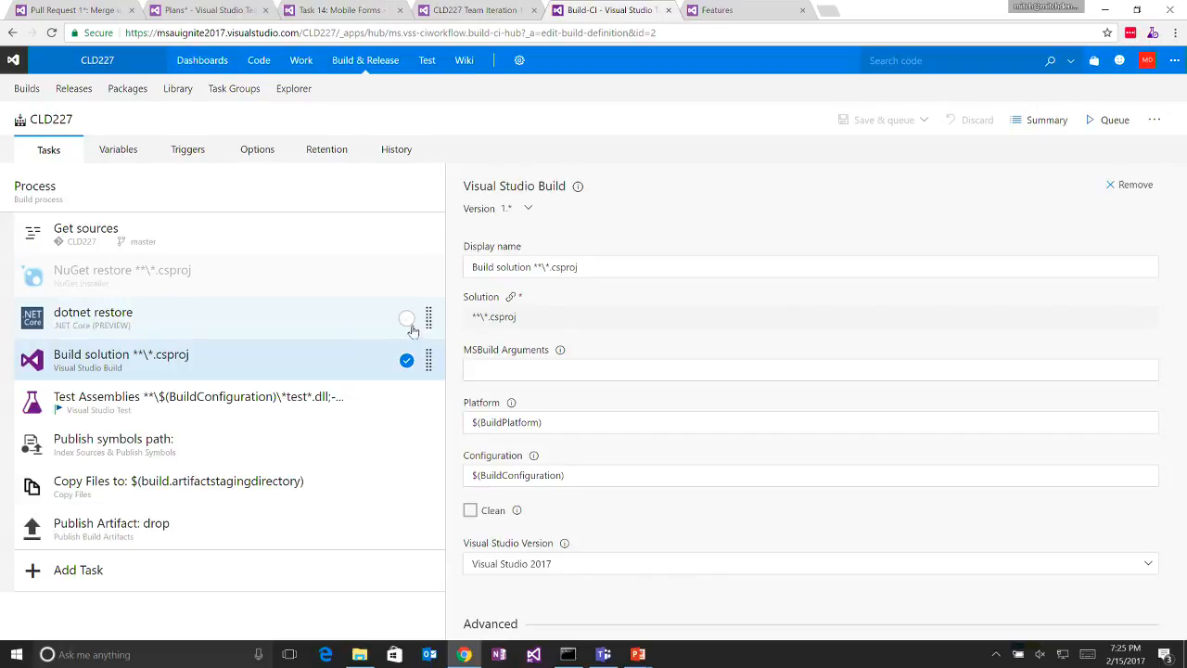
pyautogui.click(407, 319)
pyautogui.click(406, 403)
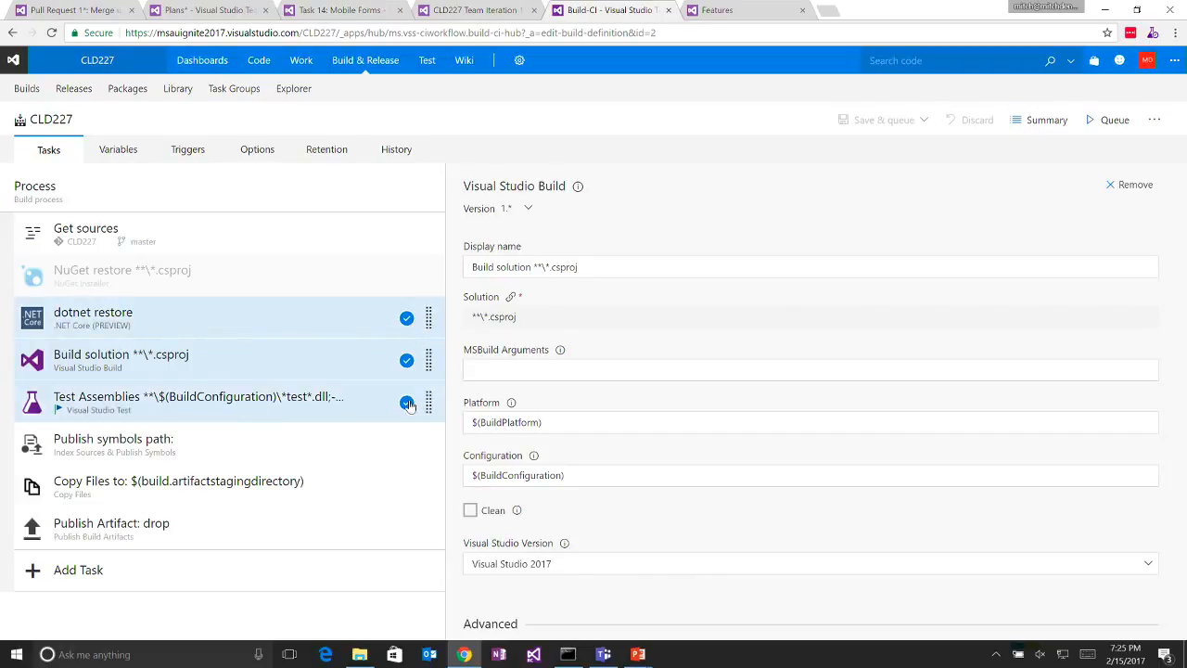
pyautogui.rightClick(363, 420)
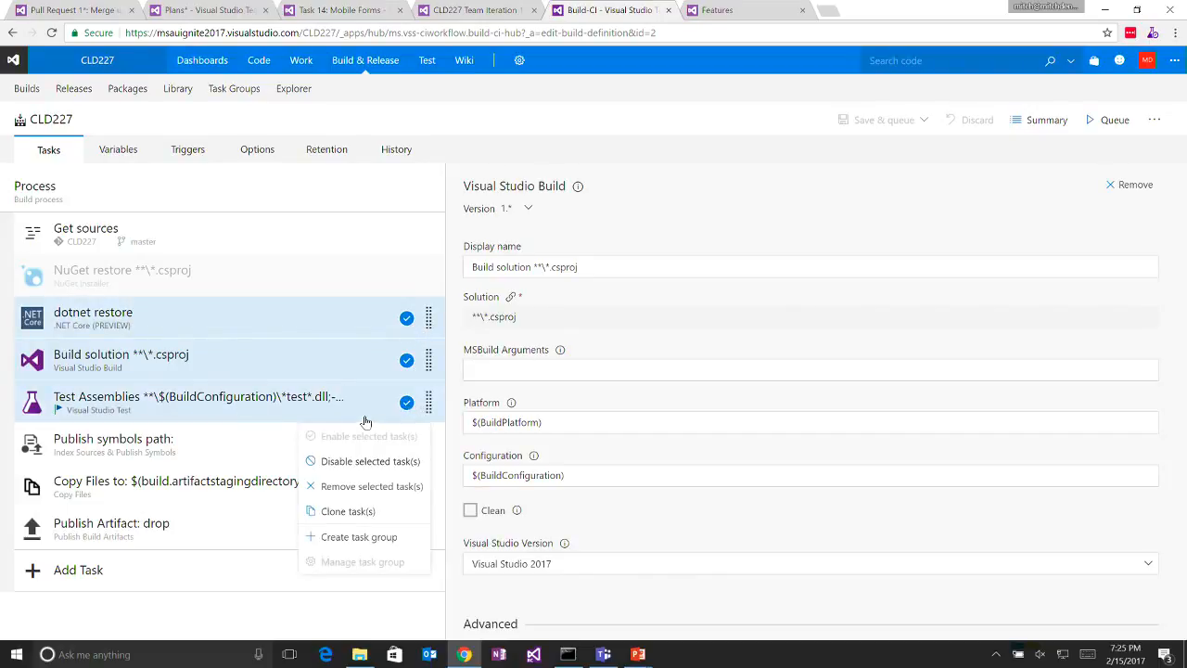
pyautogui.click(358, 538)
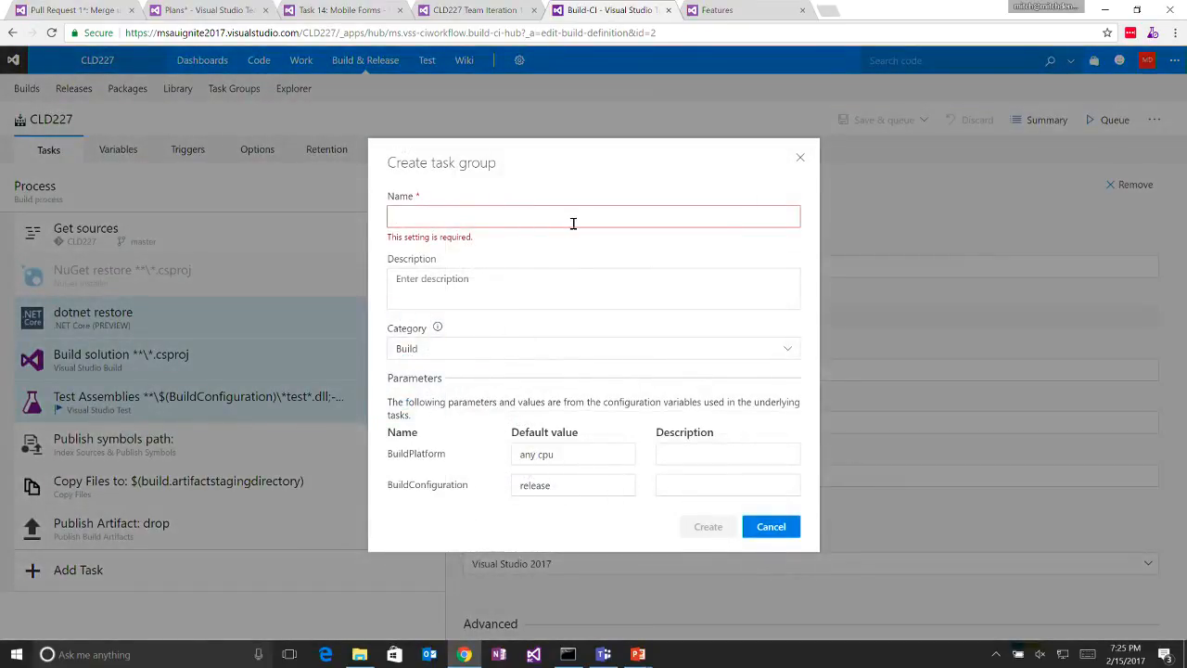
pyautogui.write('MytaskGroup')
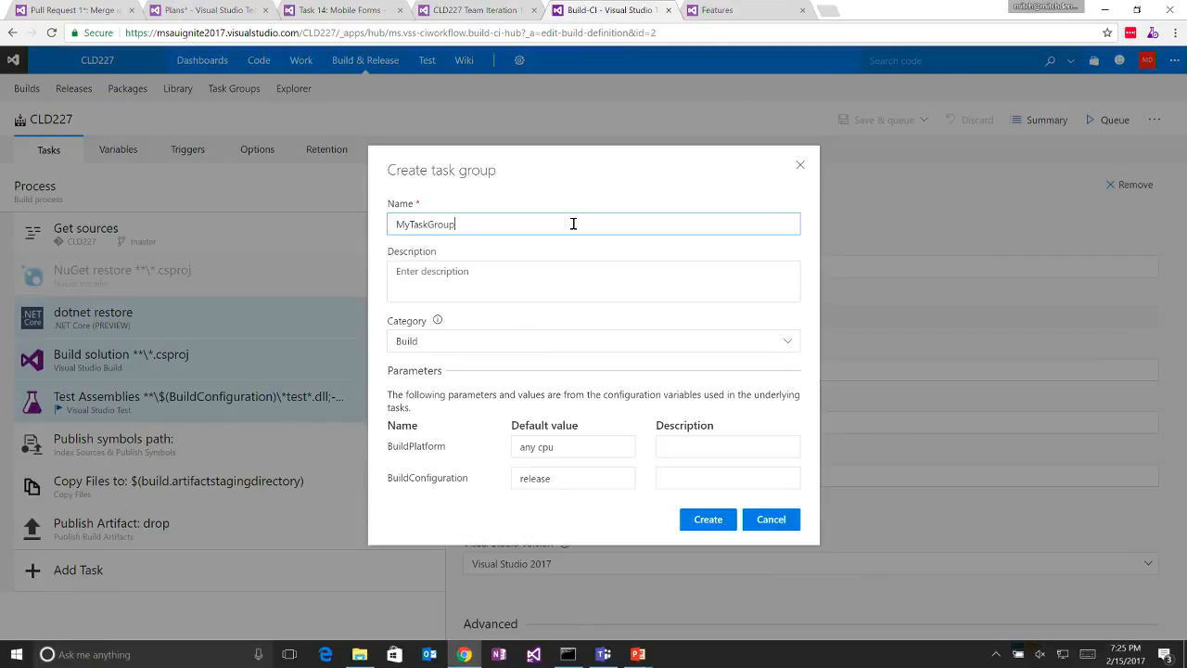
pyautogui.click(725, 470)
pyautogui.click(700, 525)
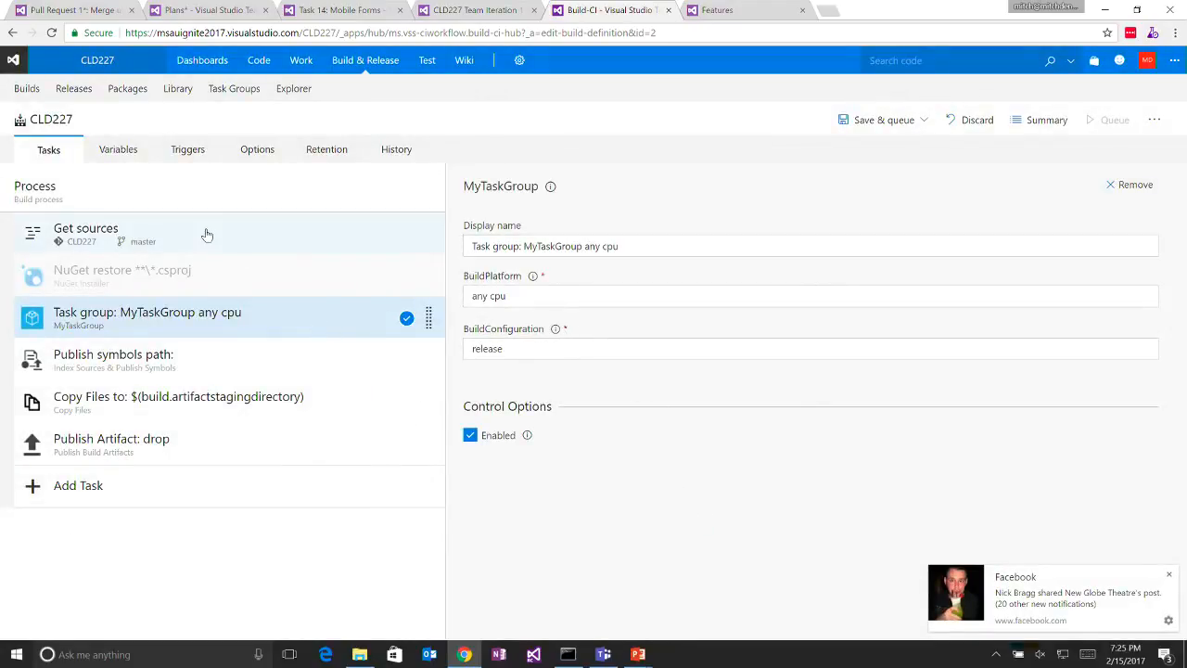
# - Save the CLD227 build definition without queuing a build and open the properties of MyTaskGroup among the task groups
pyautogui.click(230, 95)
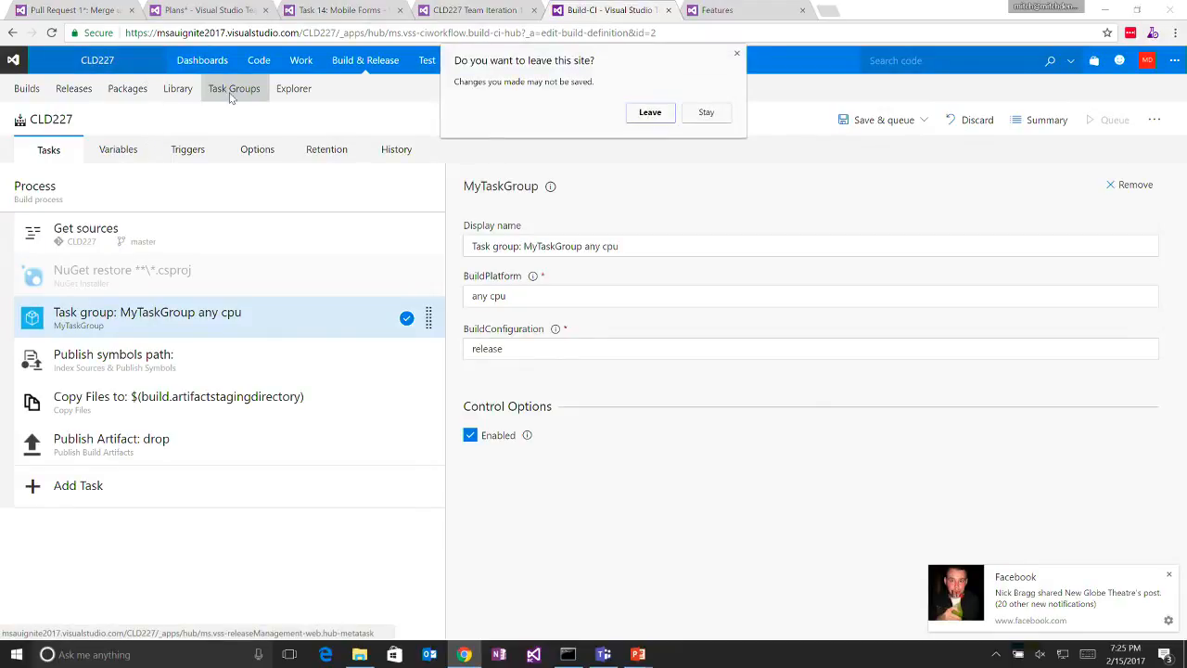
pyautogui.click(698, 118)
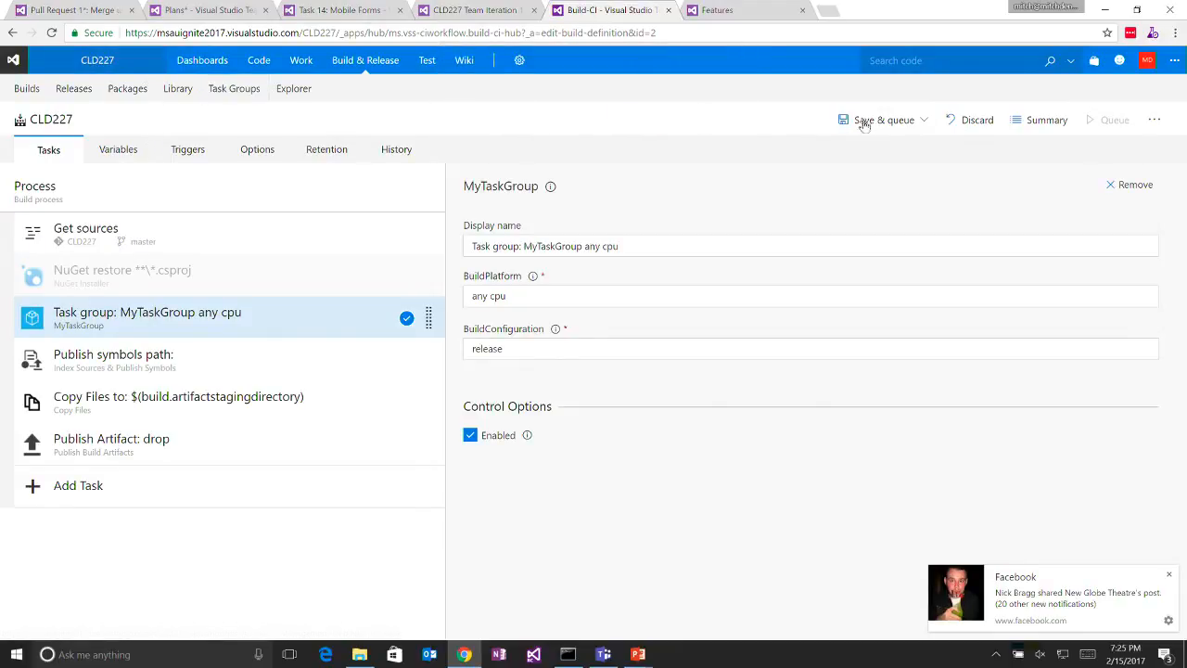
pyautogui.click(896, 121)
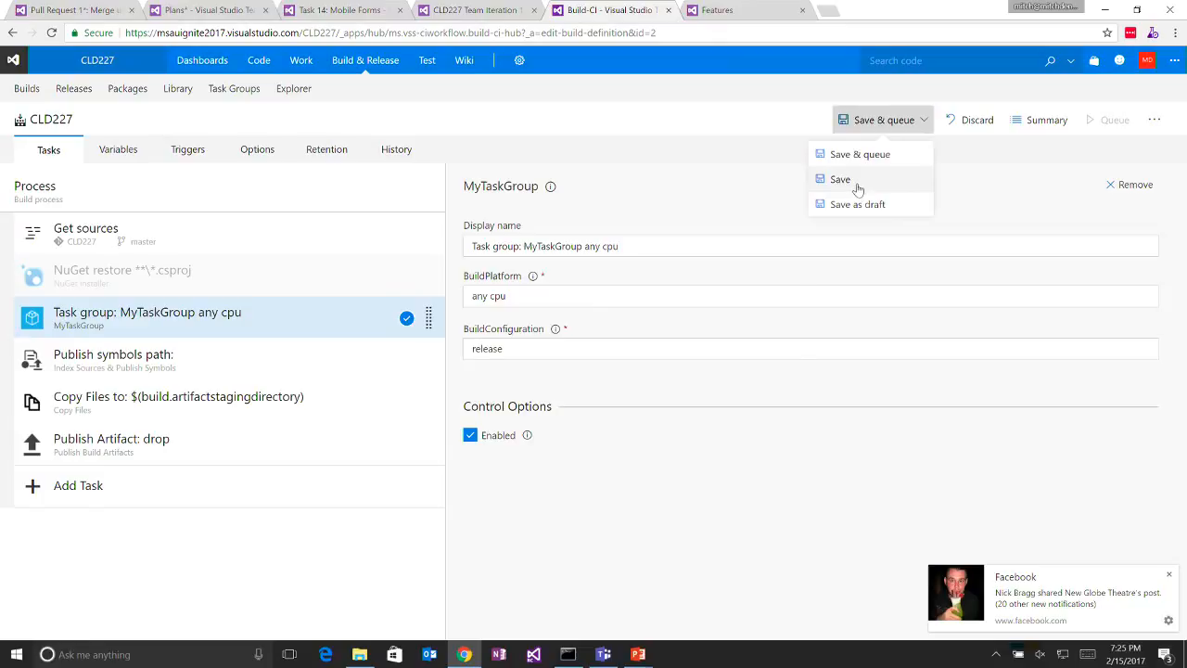
pyautogui.click(859, 183)
pyautogui.click(705, 401)
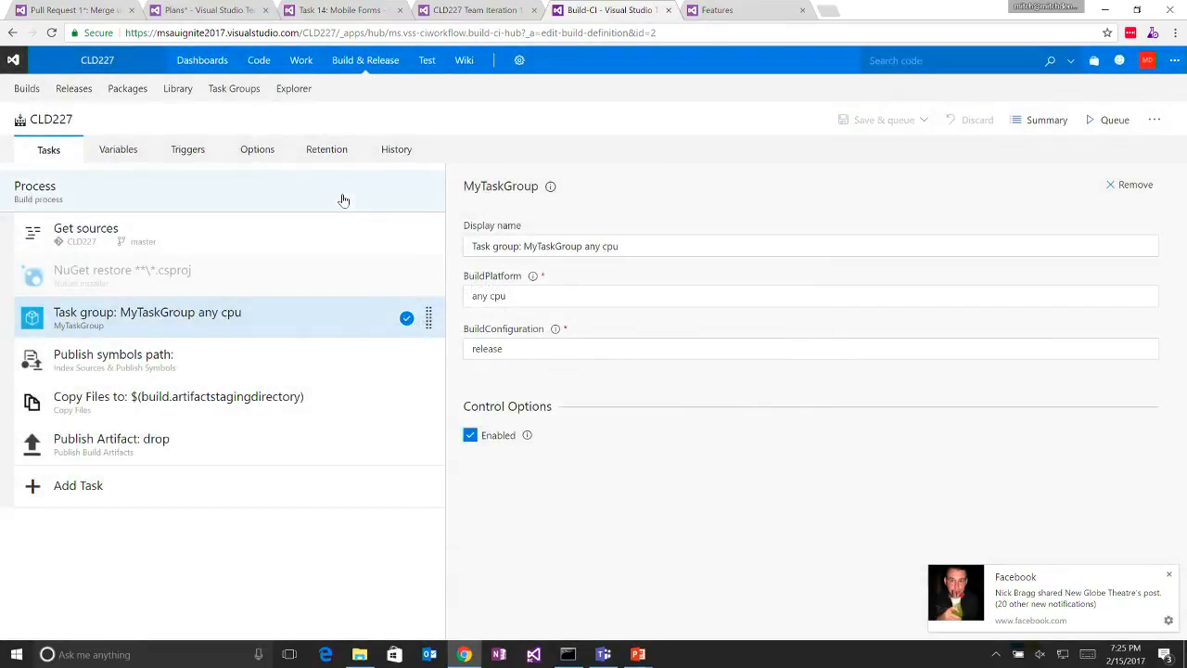
pyautogui.click(226, 93)
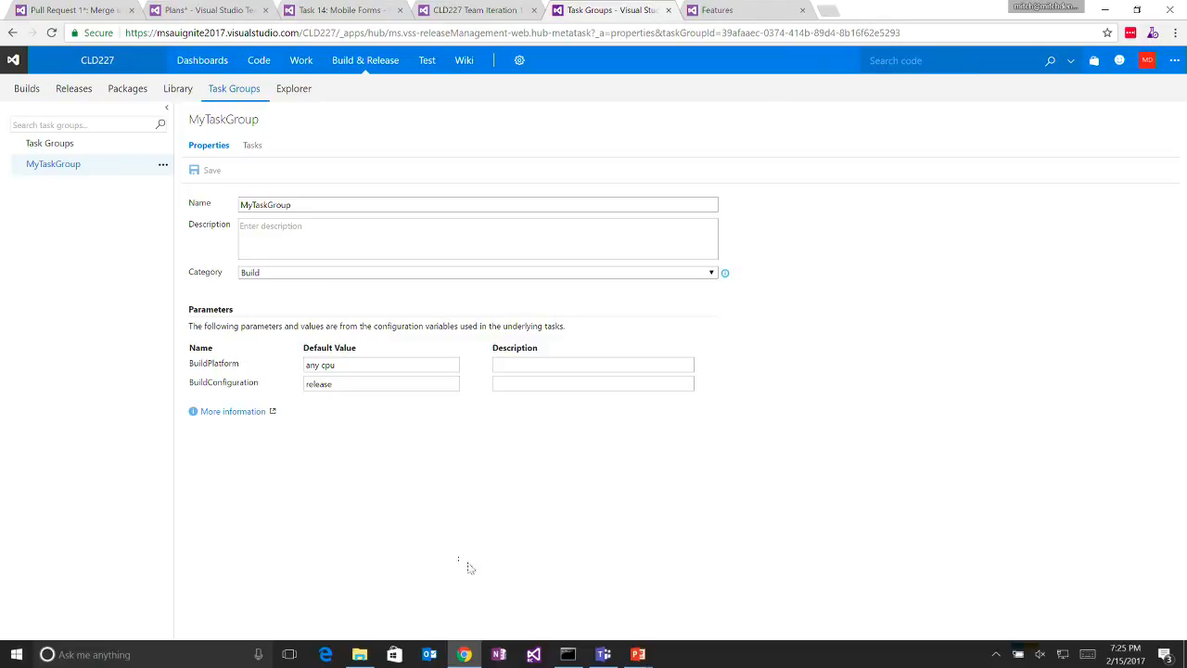
# - Move the Task Groups, Variable Groups and Server Side Tasks tasks to Closed on the CLD227 Iteration 1 board
pyautogui.hotkey('alt', 'Tab')
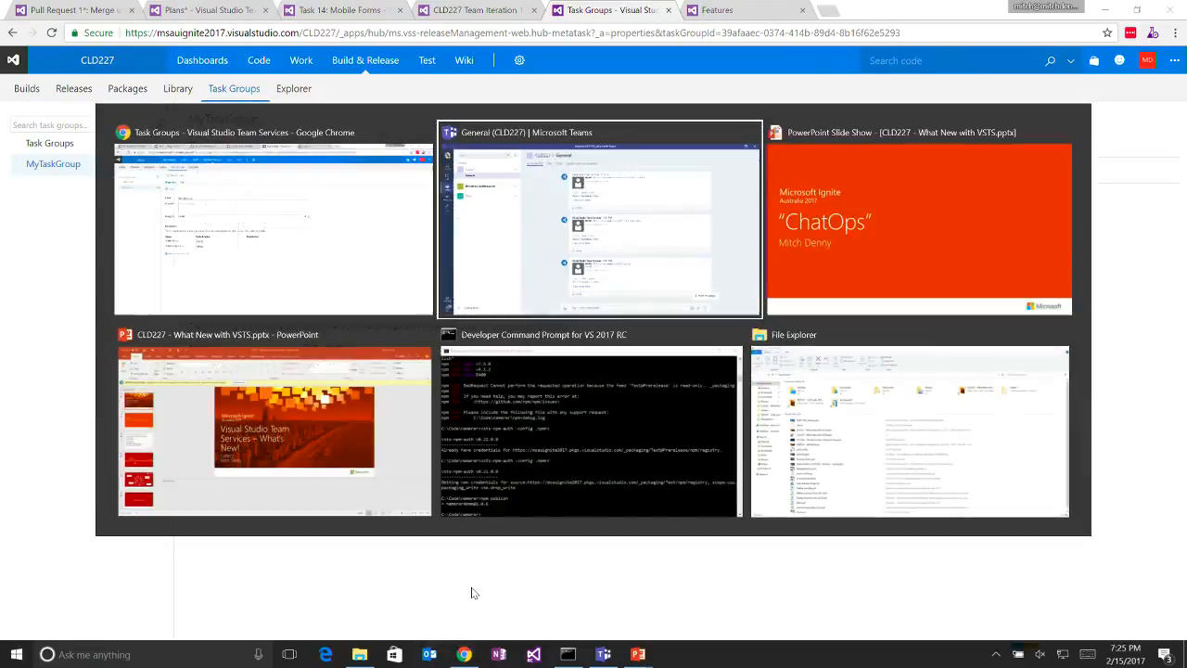
pyautogui.press('Escape')
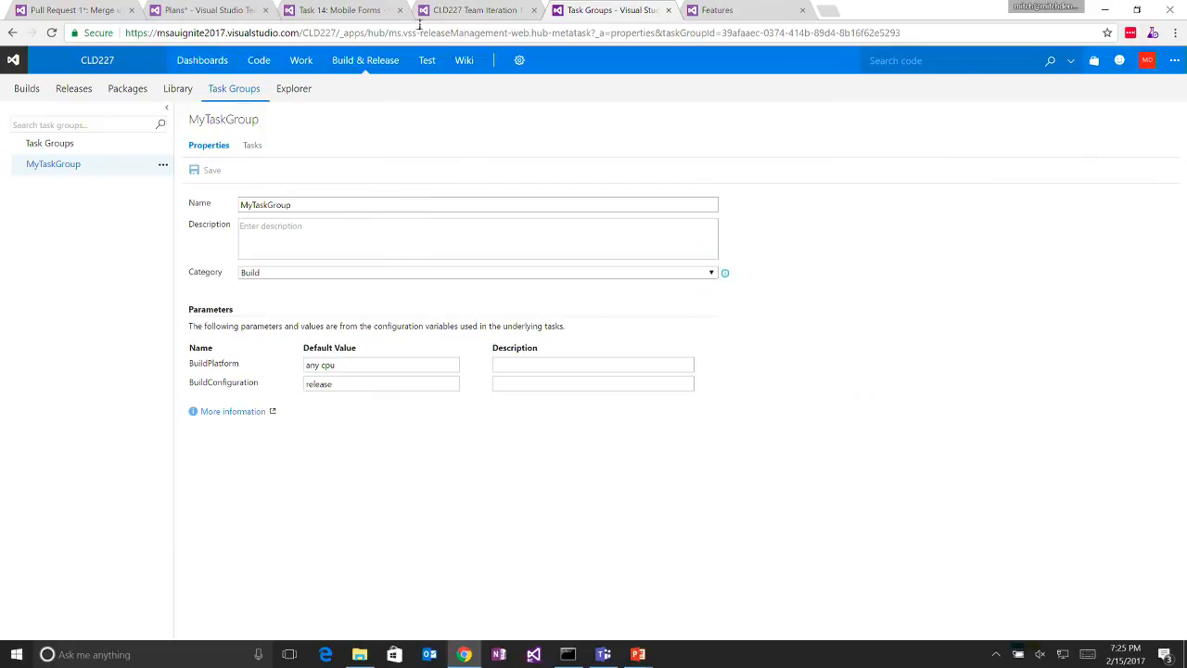
pyautogui.click(474, 9)
pyautogui.moveTo(405, 469); pyautogui.dragTo(1039, 569)
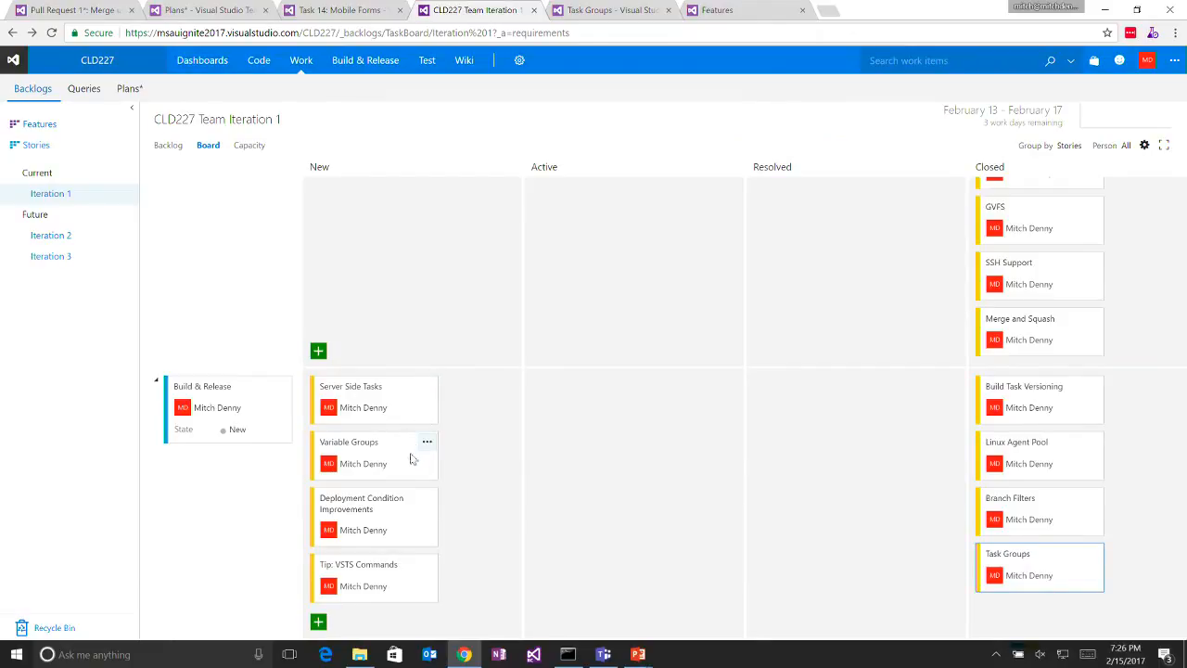
pyautogui.moveTo(412, 459); pyautogui.dragTo(1082, 526)
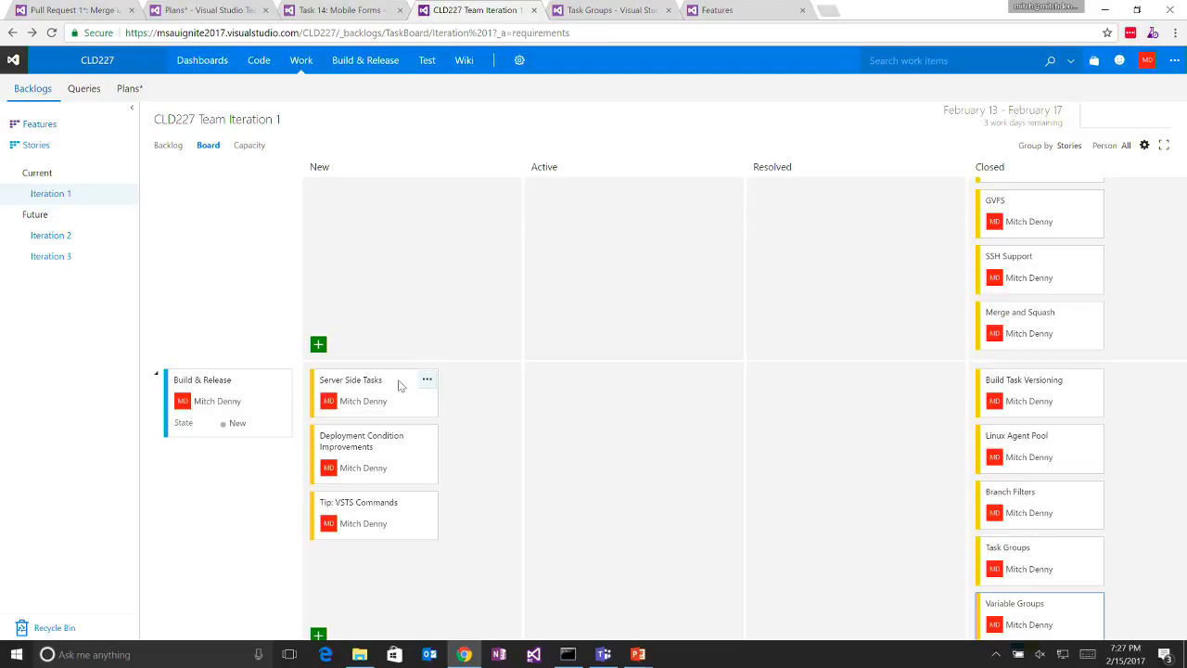
pyautogui.moveTo(399, 385); pyautogui.dragTo(1024, 460)
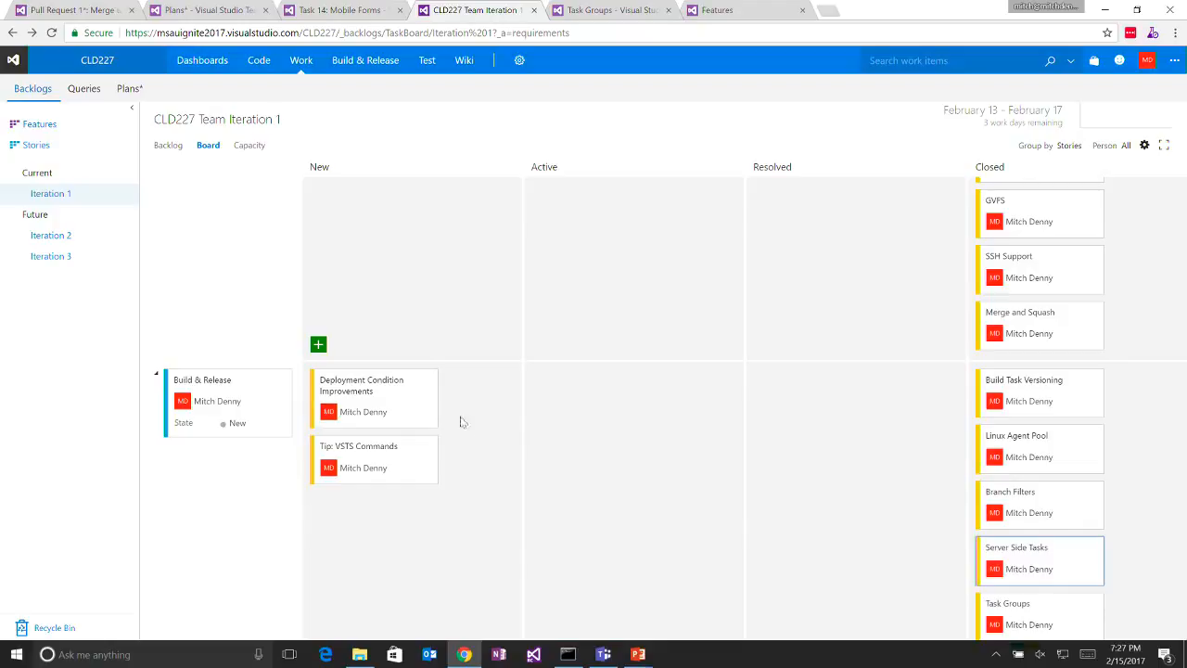
# - Switch to the PowerPoint slide show and advance past the Build & Release title to the diagram running from Stage to Go Big
pyautogui.moveTo(638, 654)
pyautogui.click(713, 585)
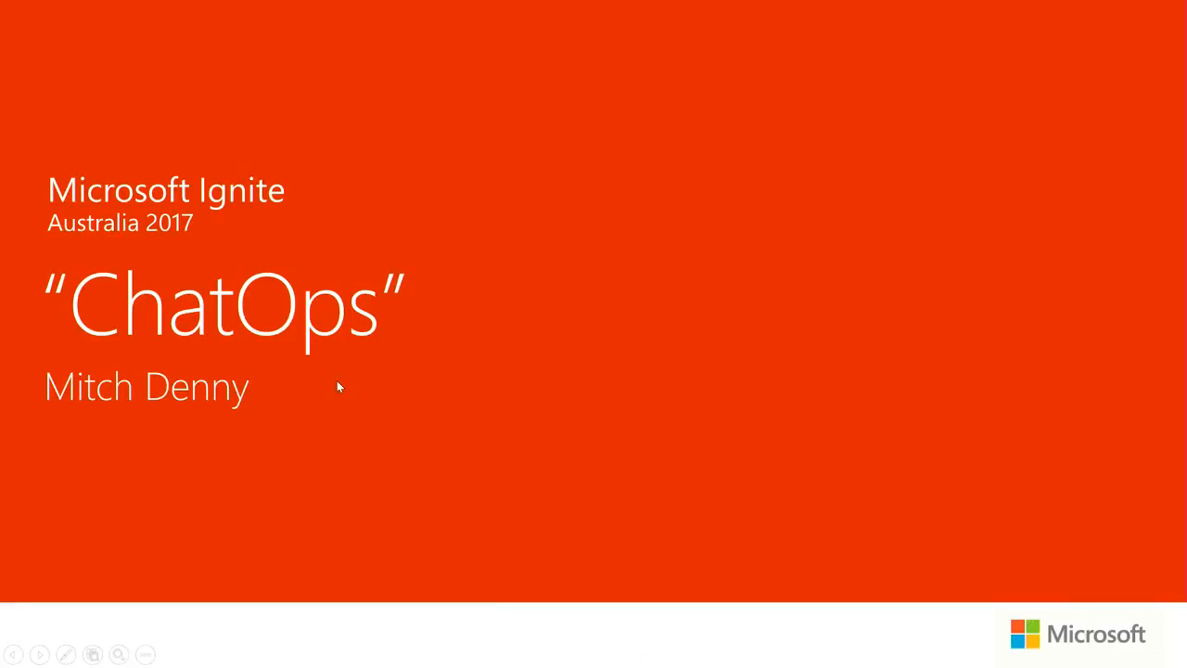
pyautogui.click(337, 382)
pyautogui.click(338, 382)
pyautogui.click(338, 382)
pyautogui.click(338, 382)
pyautogui.click(338, 382)
pyautogui.click(337, 382)
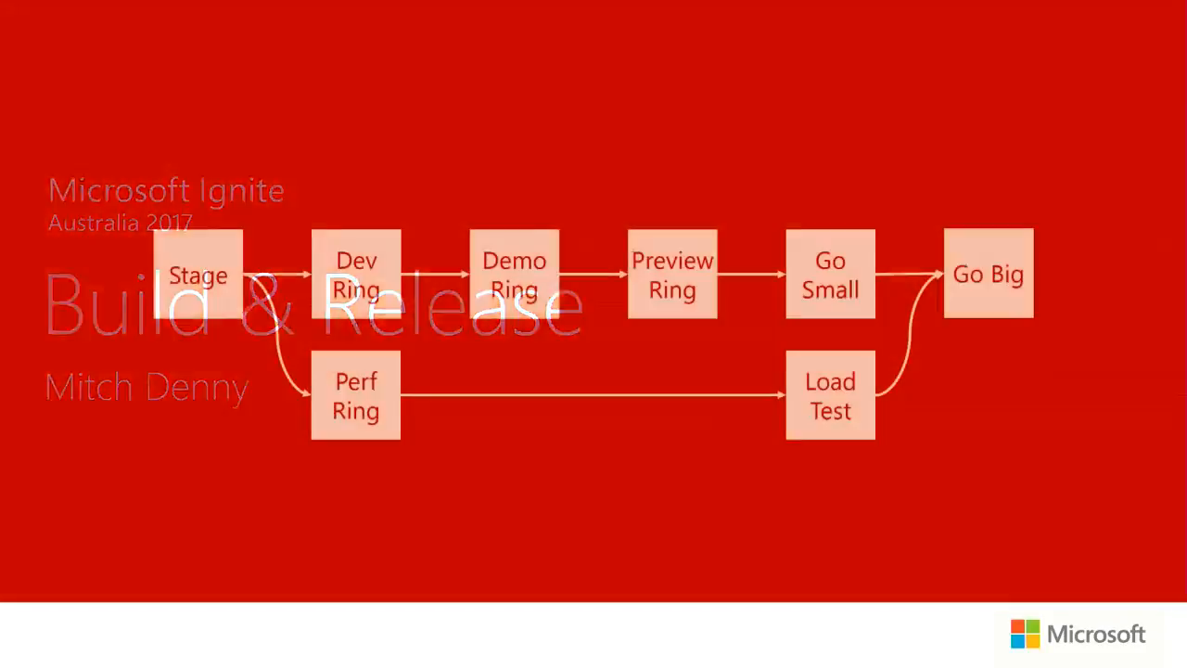
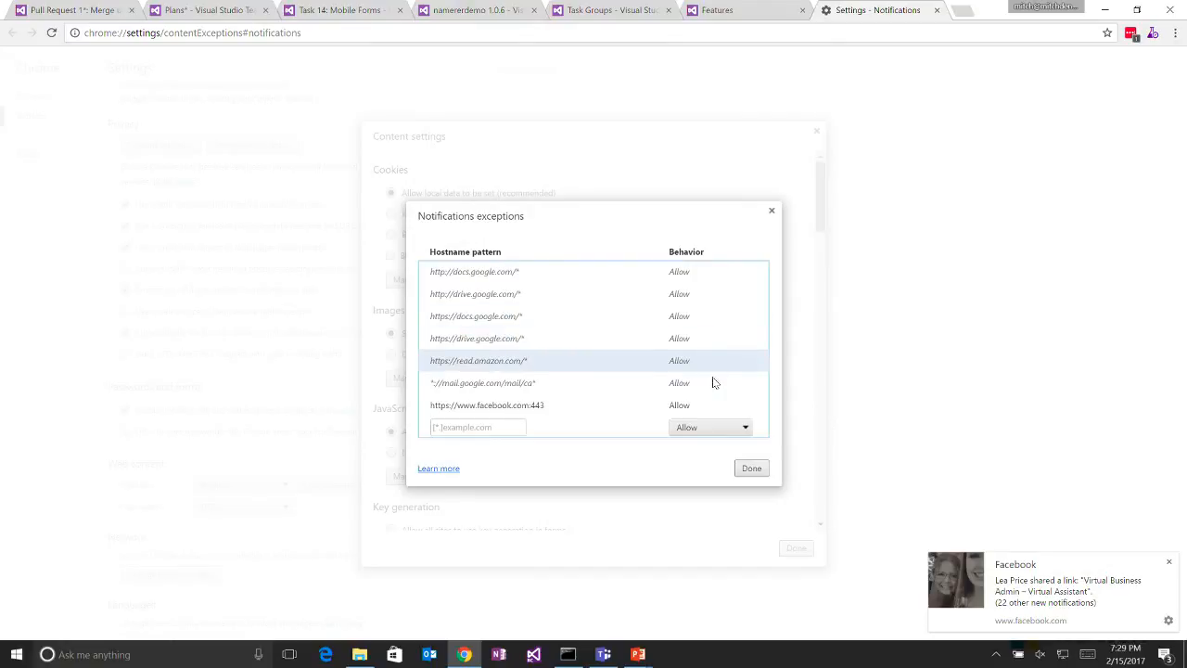
pyautogui.click(761, 406)
pyautogui.click(752, 456)
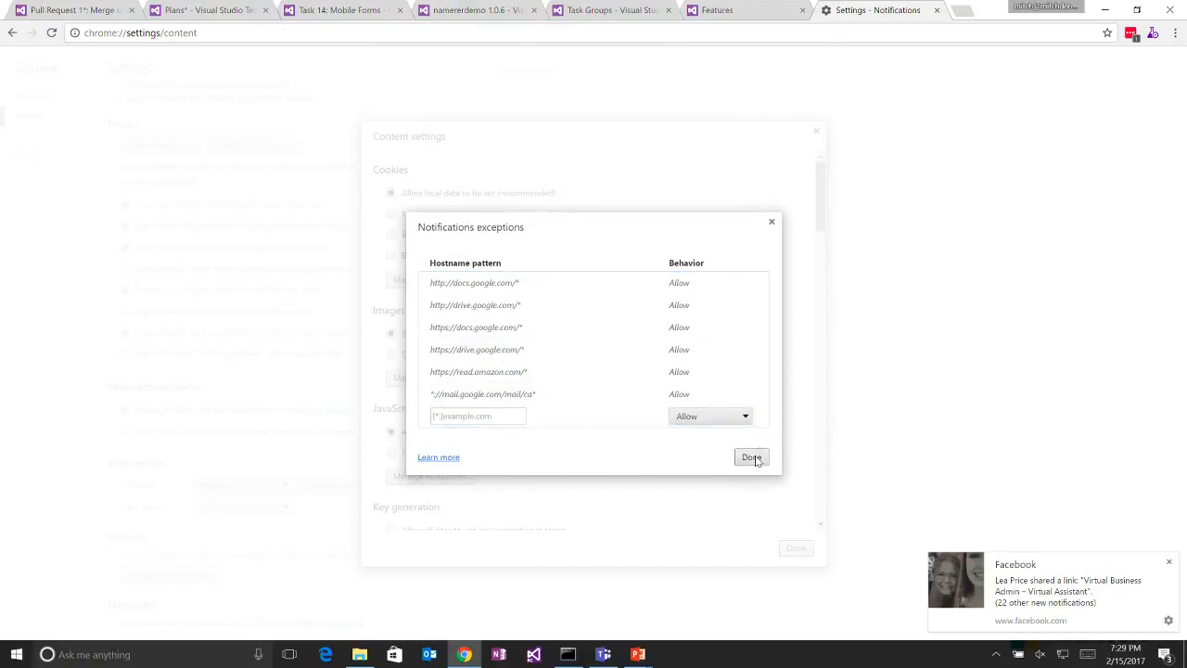
pyautogui.click(816, 131)
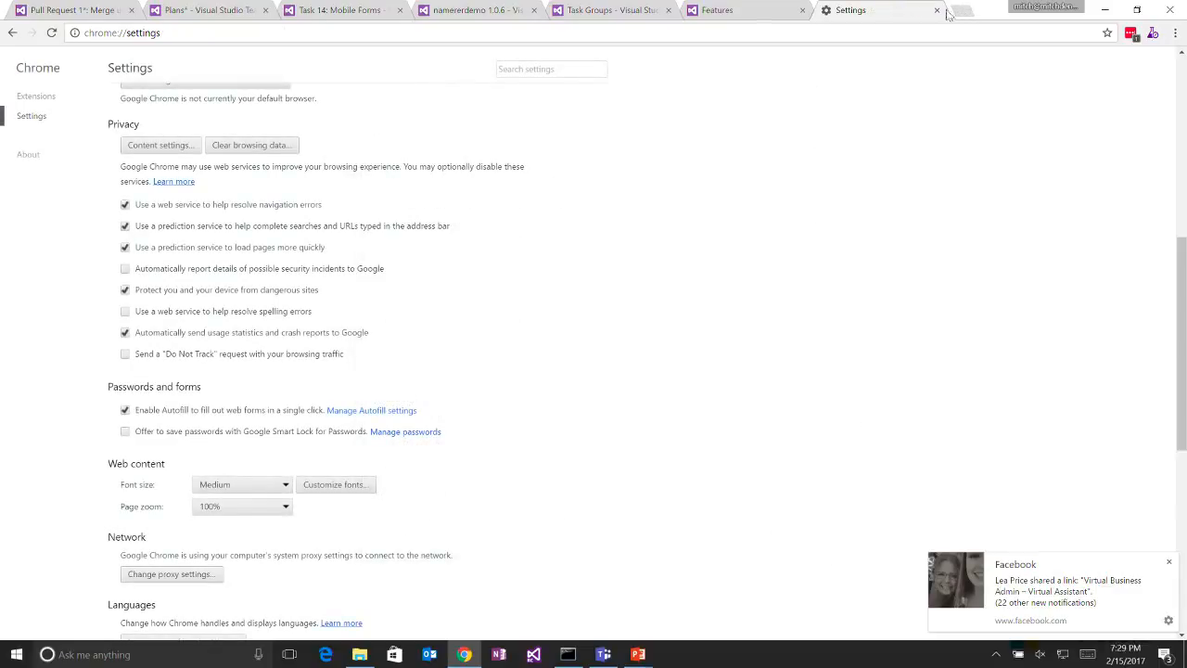
pyautogui.click(937, 10)
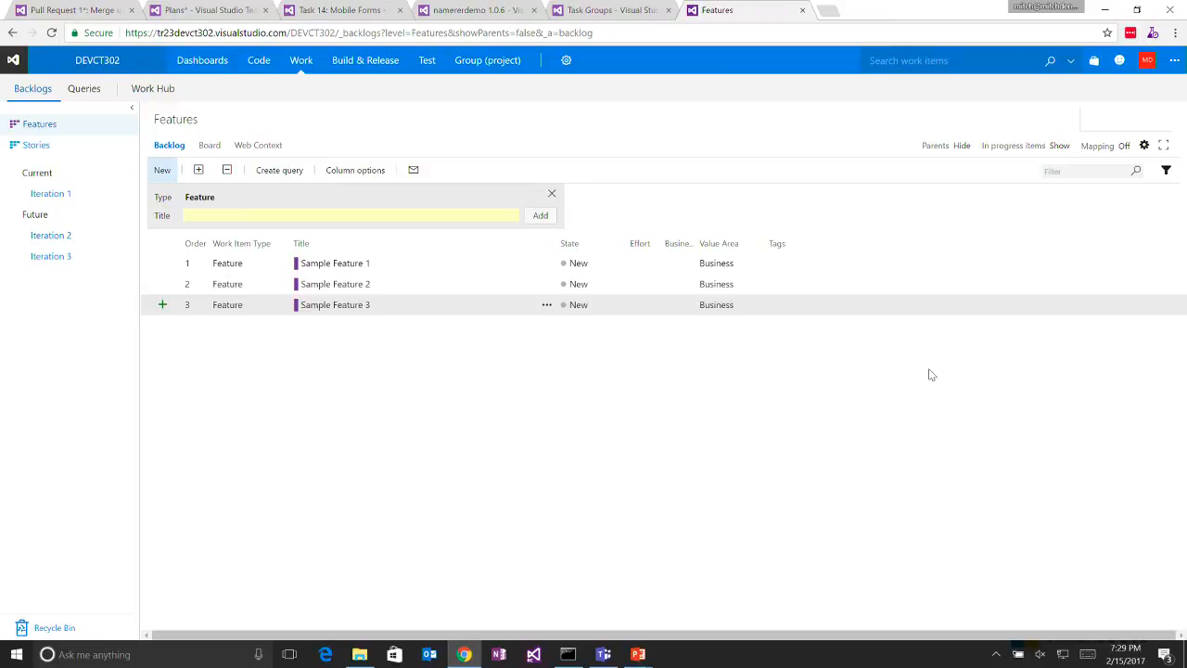
pyautogui.hotkey('alt', 'Tab')
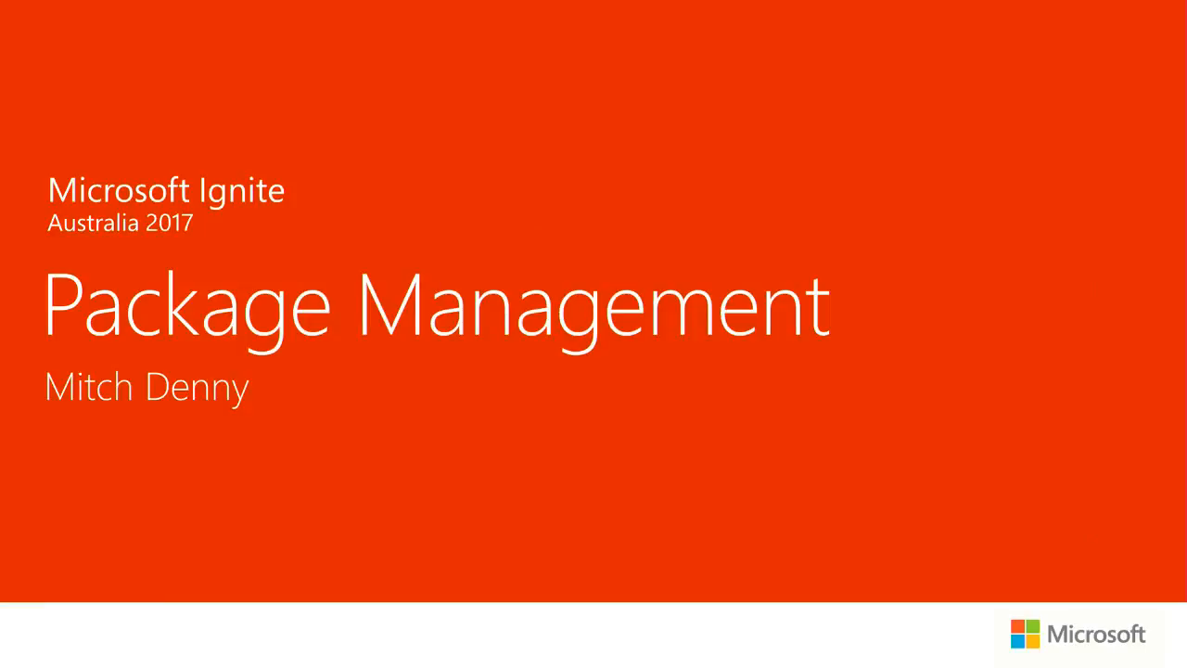
pyautogui.hotkey('alt', 'Tab')
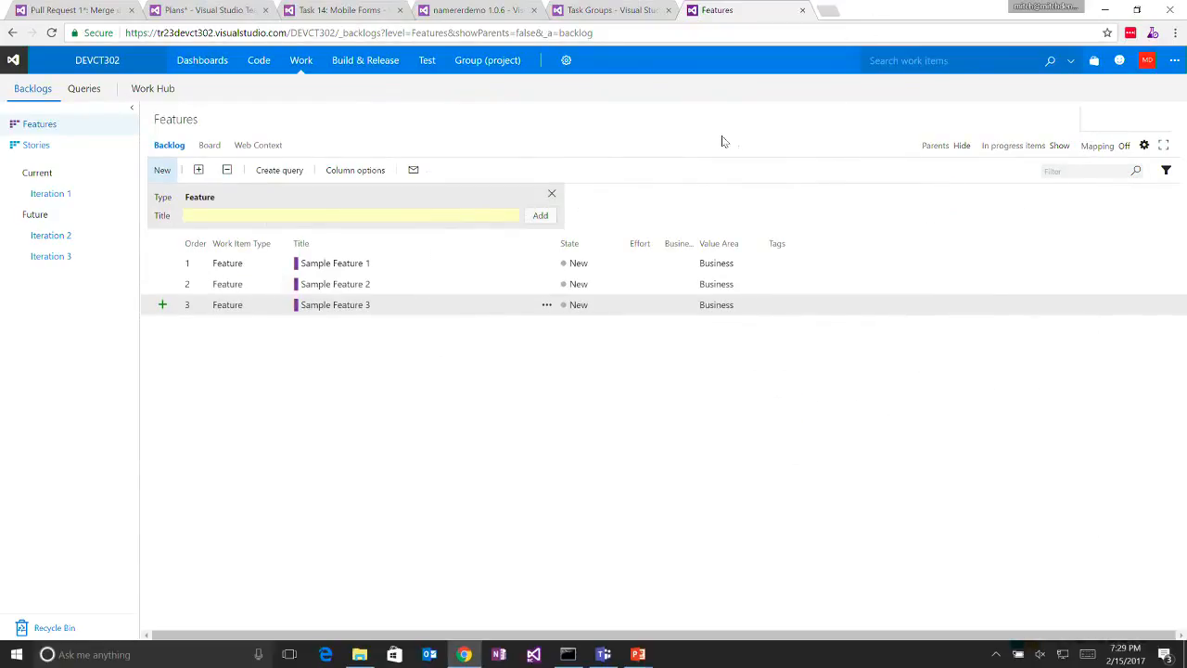
pyautogui.moveTo(371, 67)
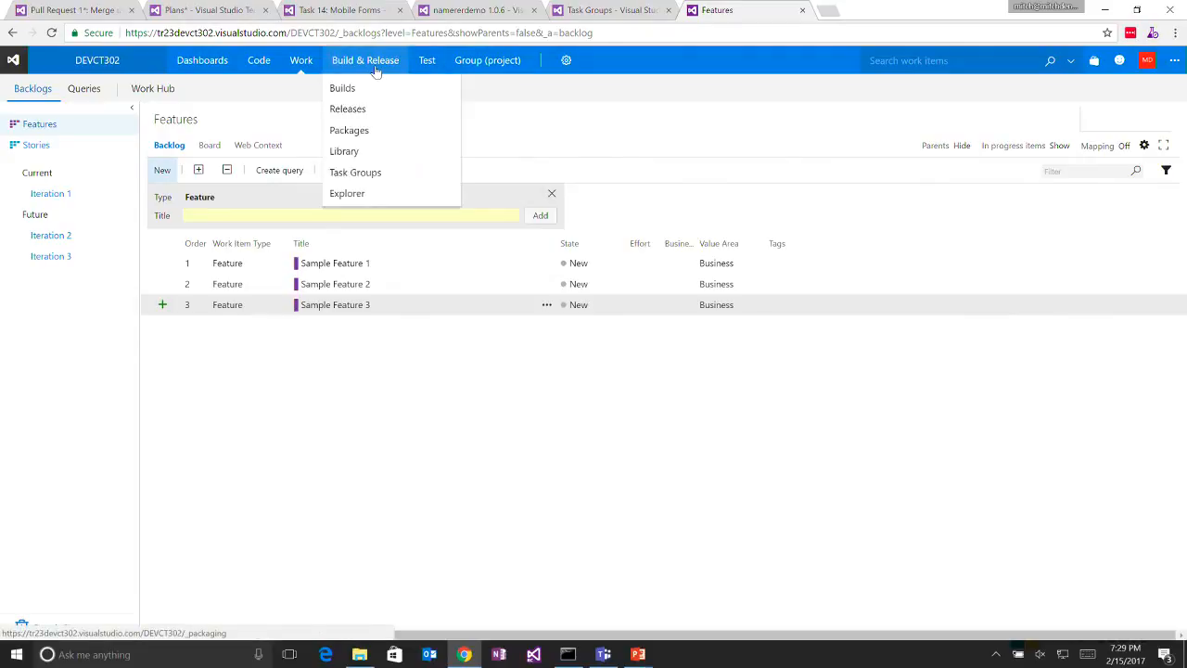
pyautogui.click(368, 138)
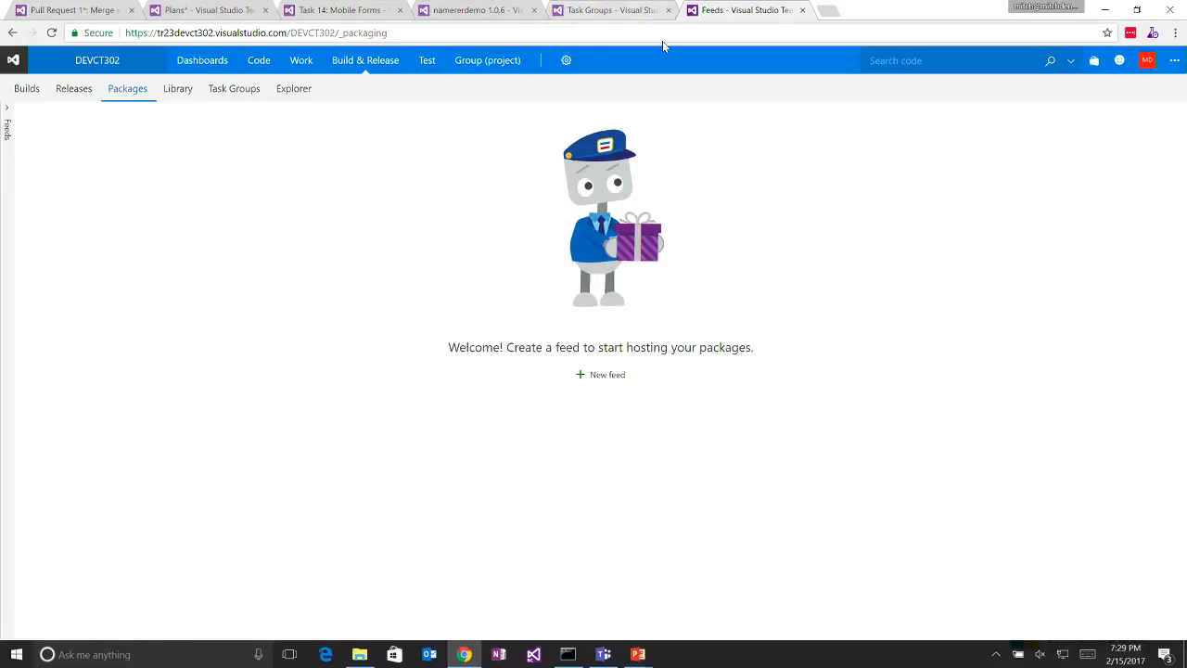
pyautogui.hotkey('alt', 'Tab')
pyautogui.press('Escape')
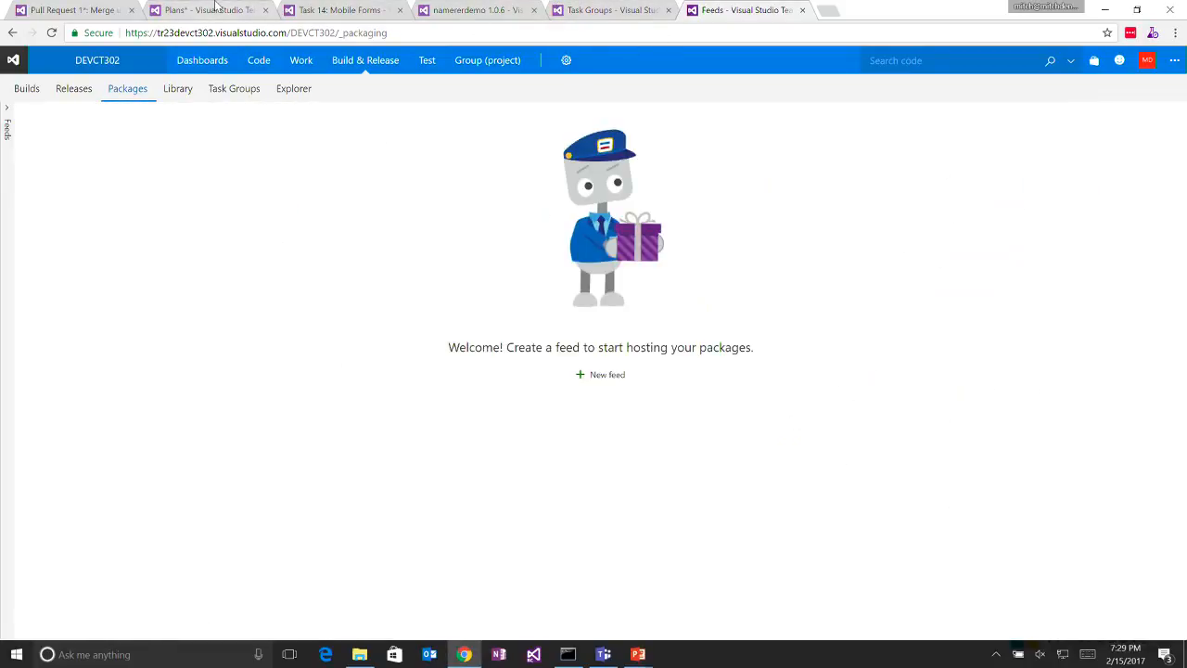
# - Open the CLD227 project's packages and view the namererdemo 1.0.6 package in the Test feed
pyautogui.click(585, 9)
pyautogui.moveTo(355, 70)
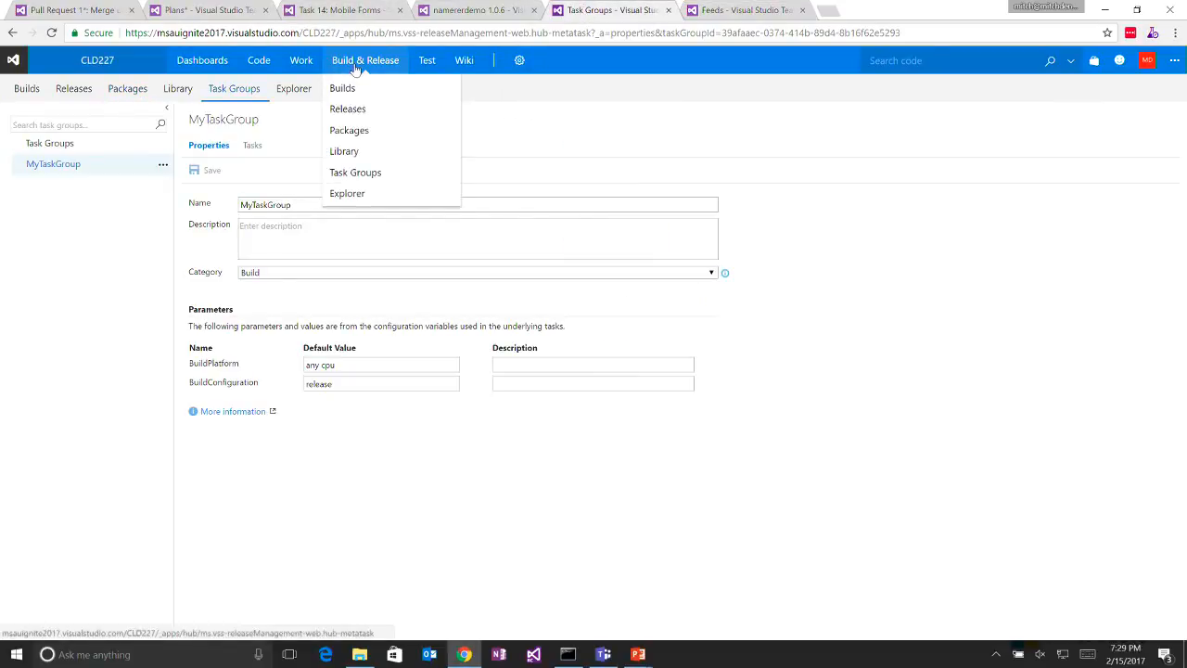
pyautogui.click(352, 131)
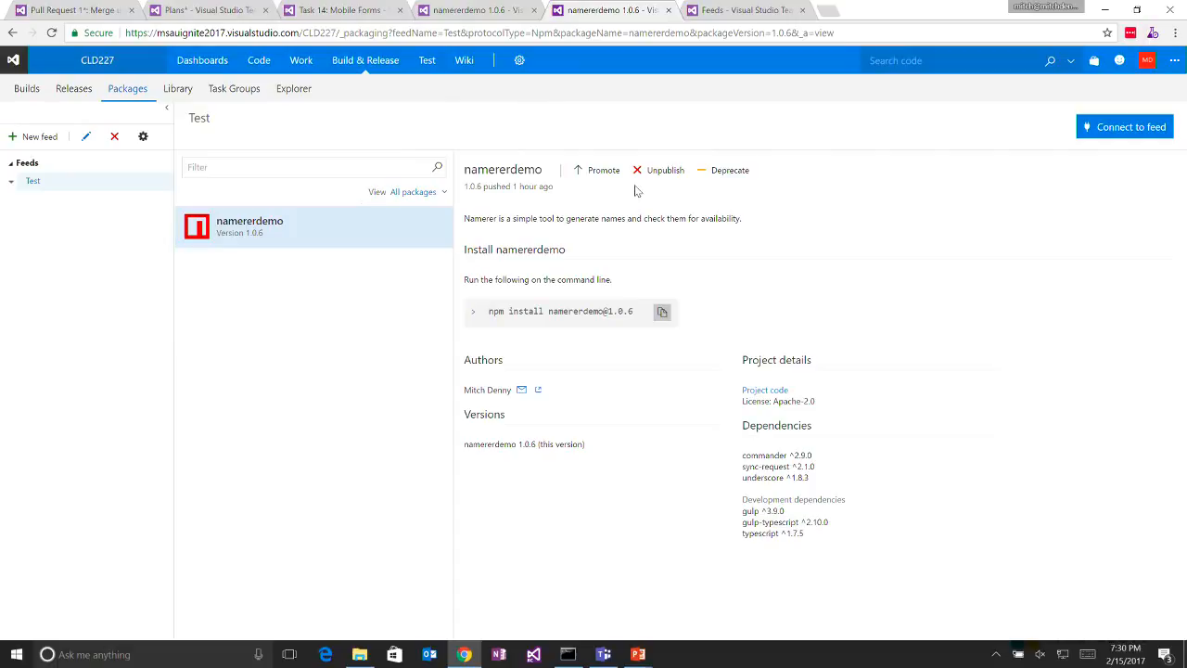
pyautogui.click(1126, 129)
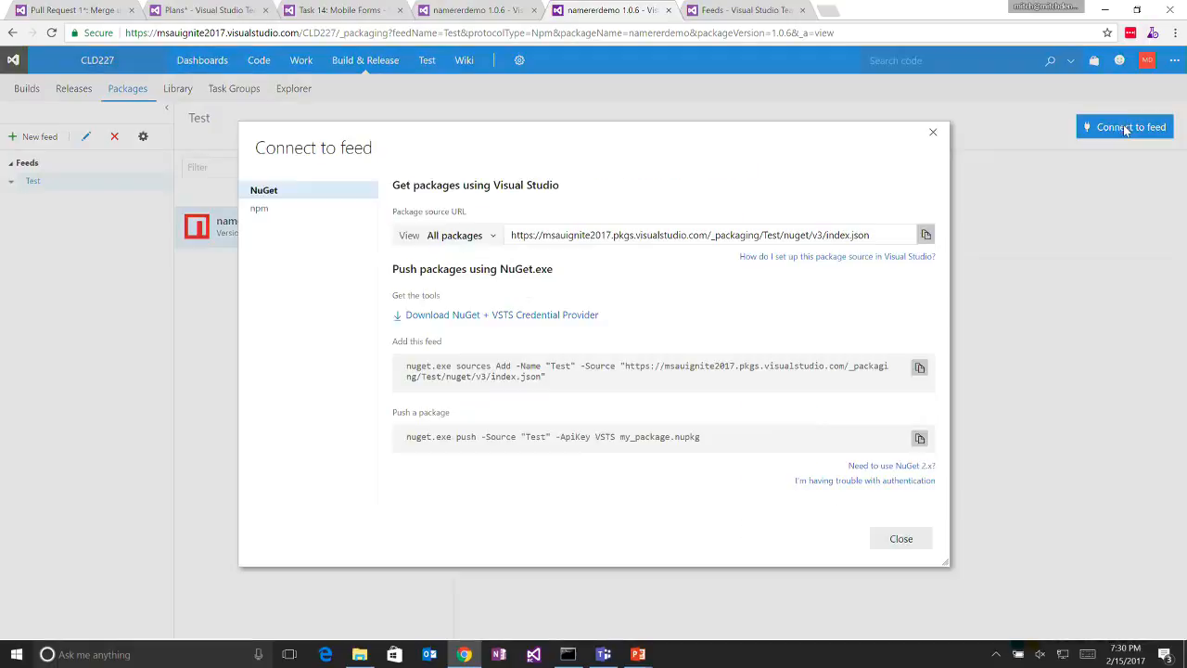
pyautogui.click(330, 214)
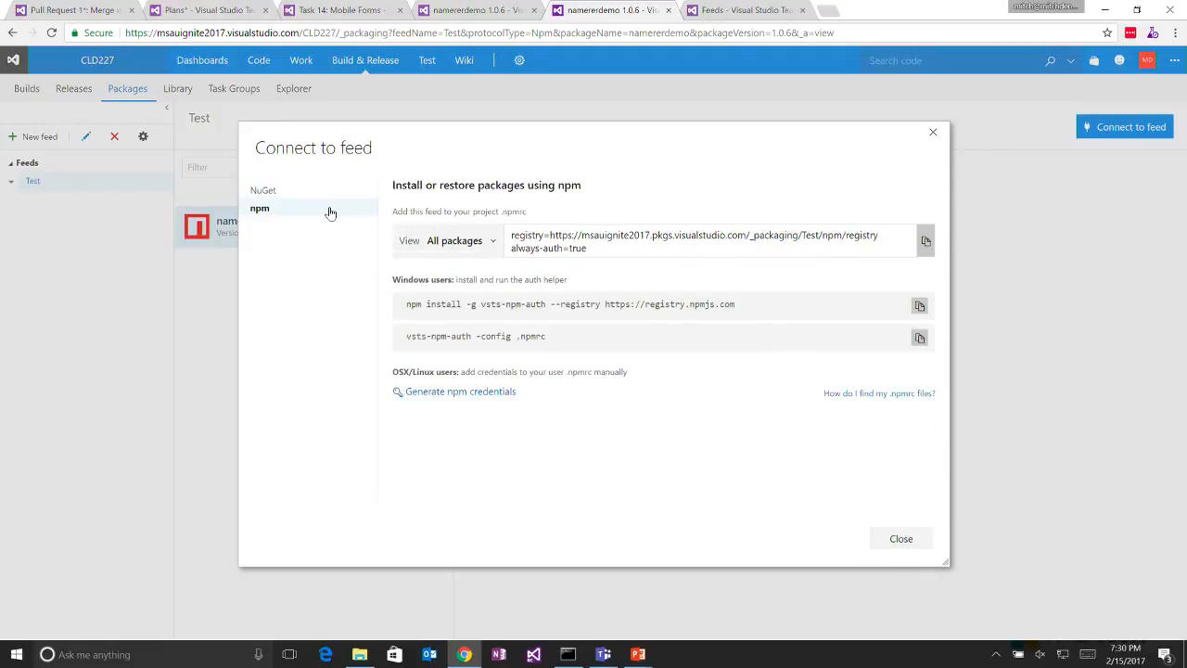
pyautogui.click(480, 243)
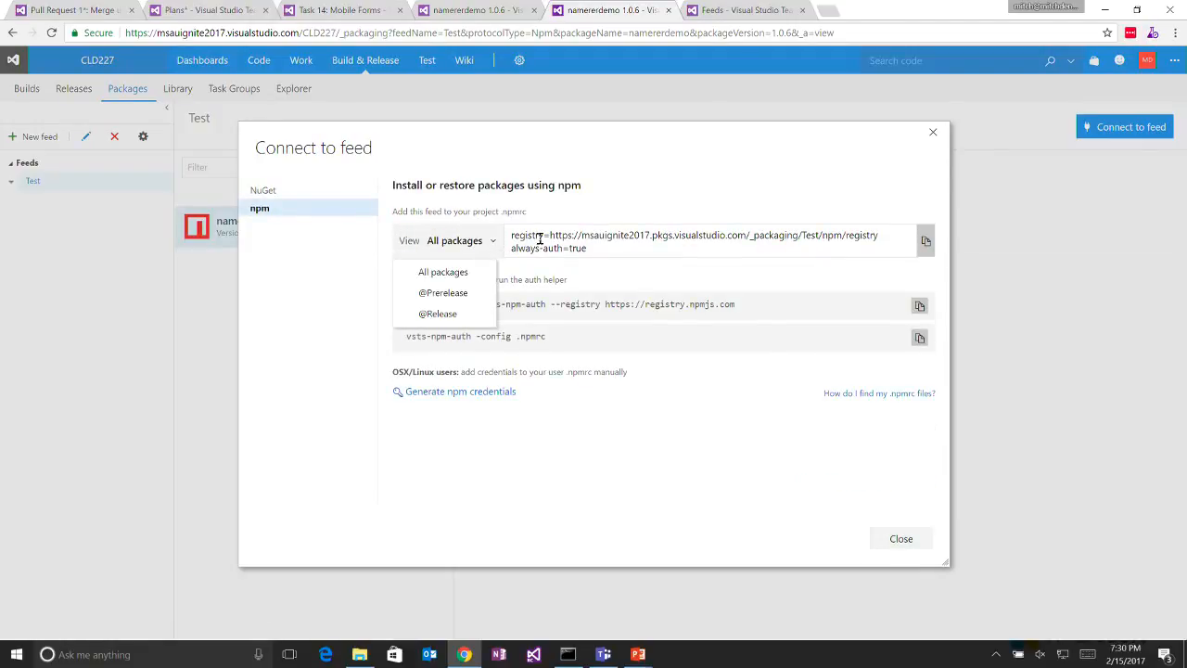
pyautogui.click(459, 314)
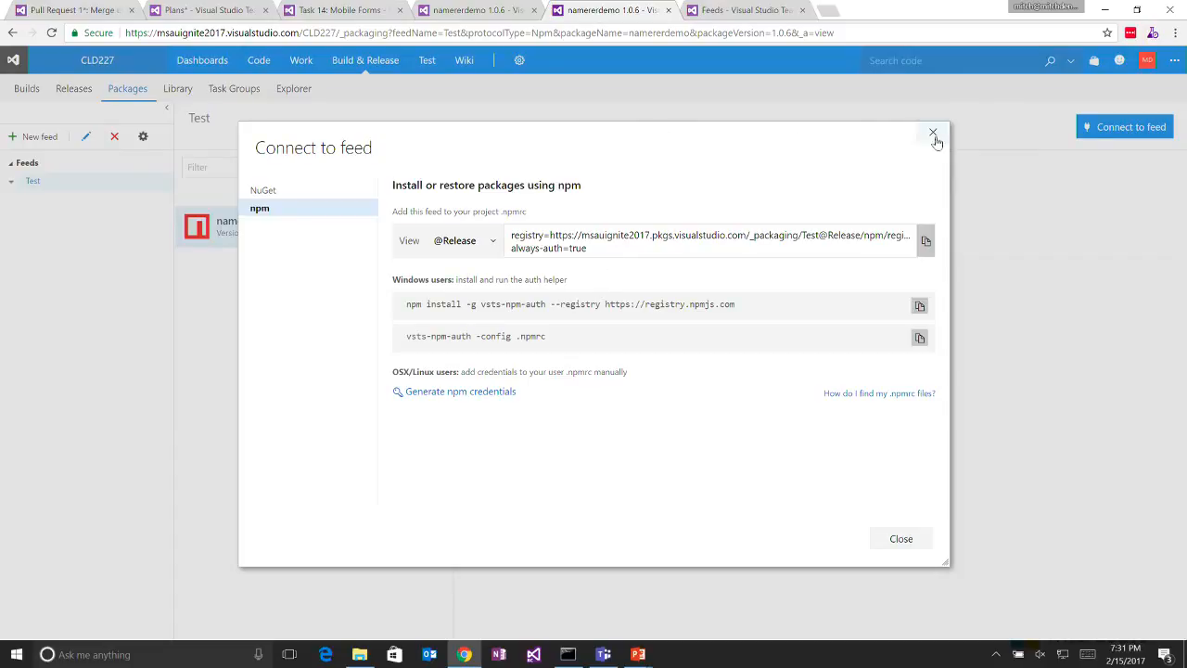
pyautogui.click(939, 143)
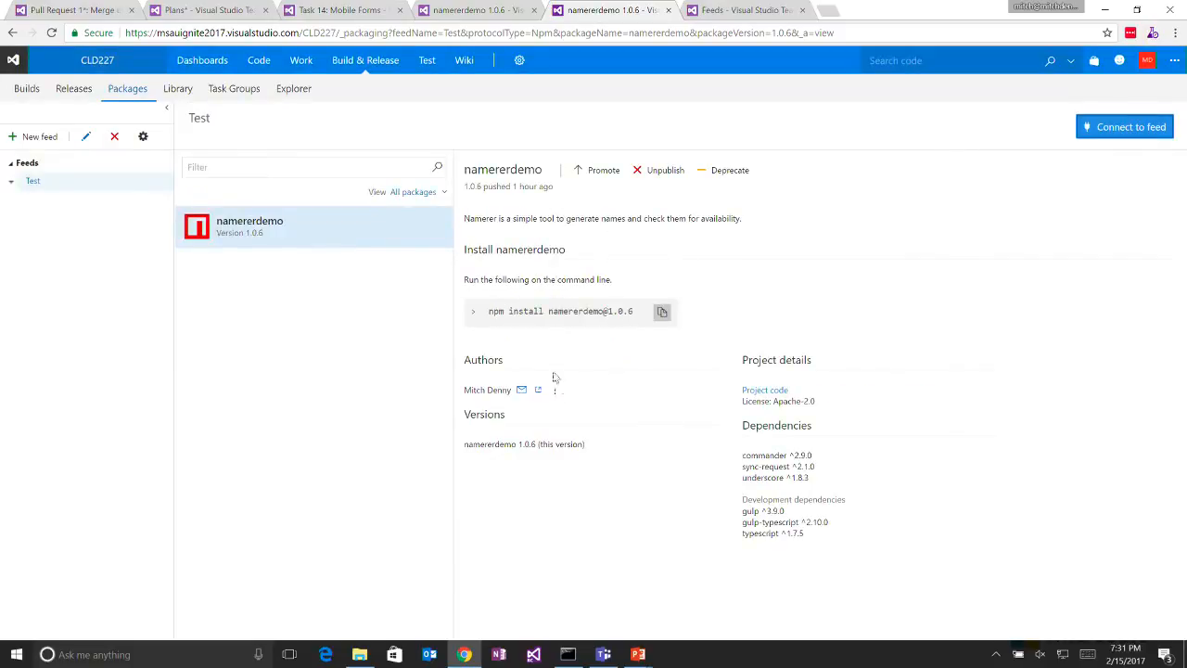
# - Review the Test feed's NuGet connection instructions and its npm ones for all packages, and close the dialog
pyautogui.click(1130, 130)
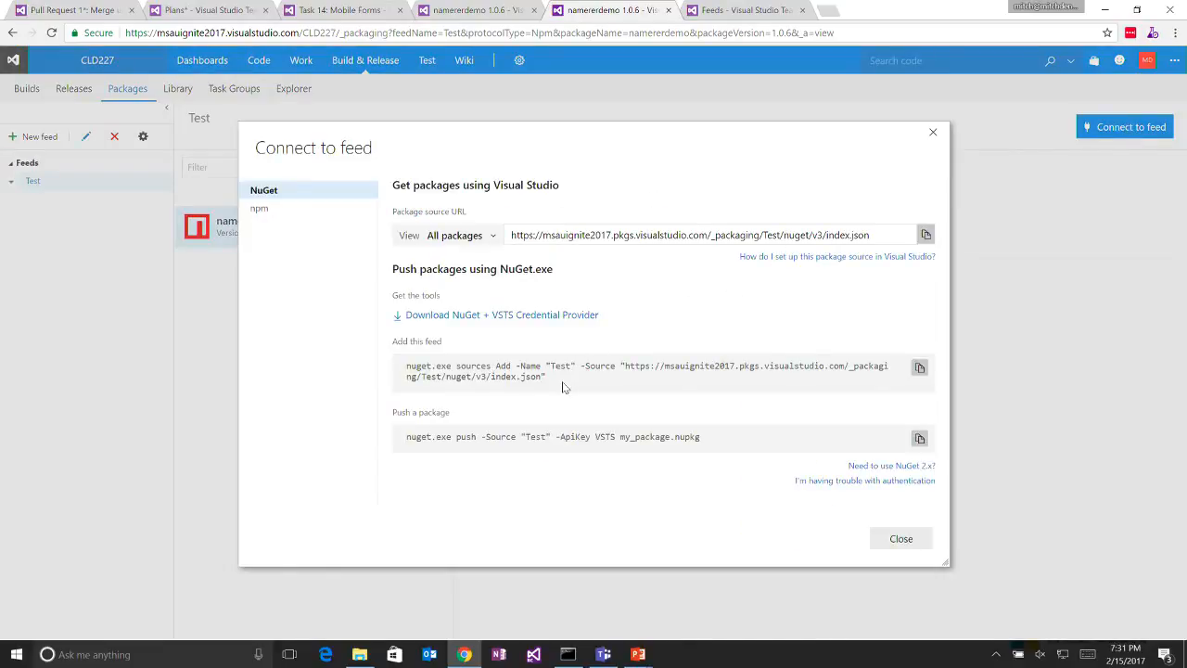
pyautogui.click(315, 213)
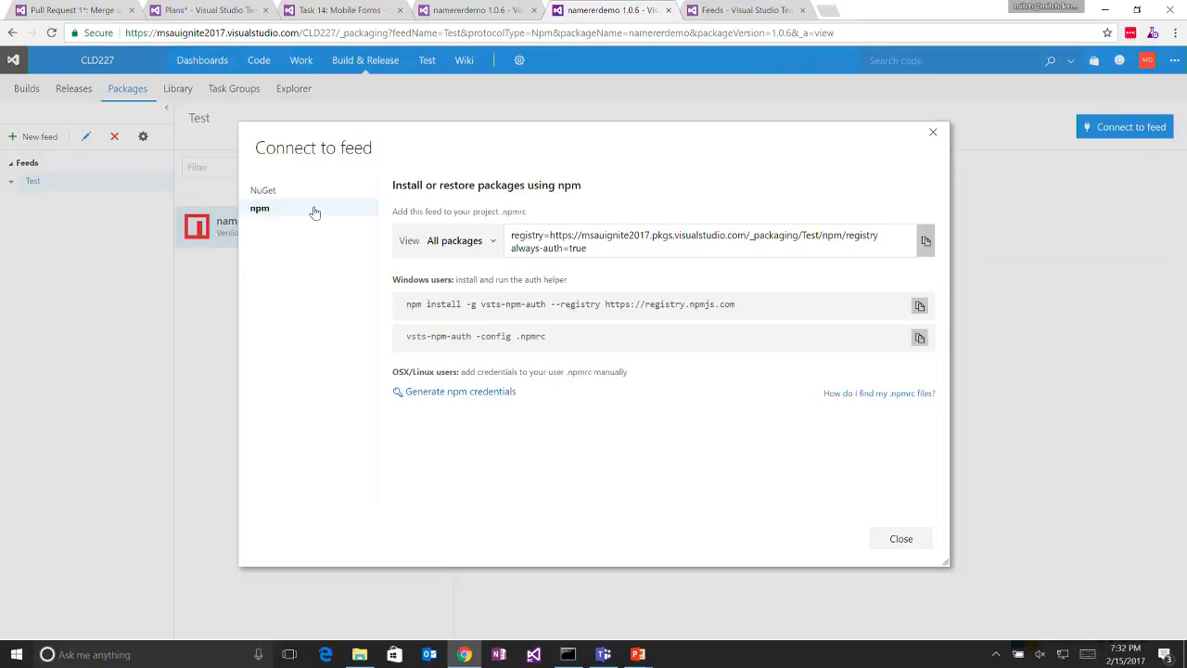
pyautogui.click(935, 134)
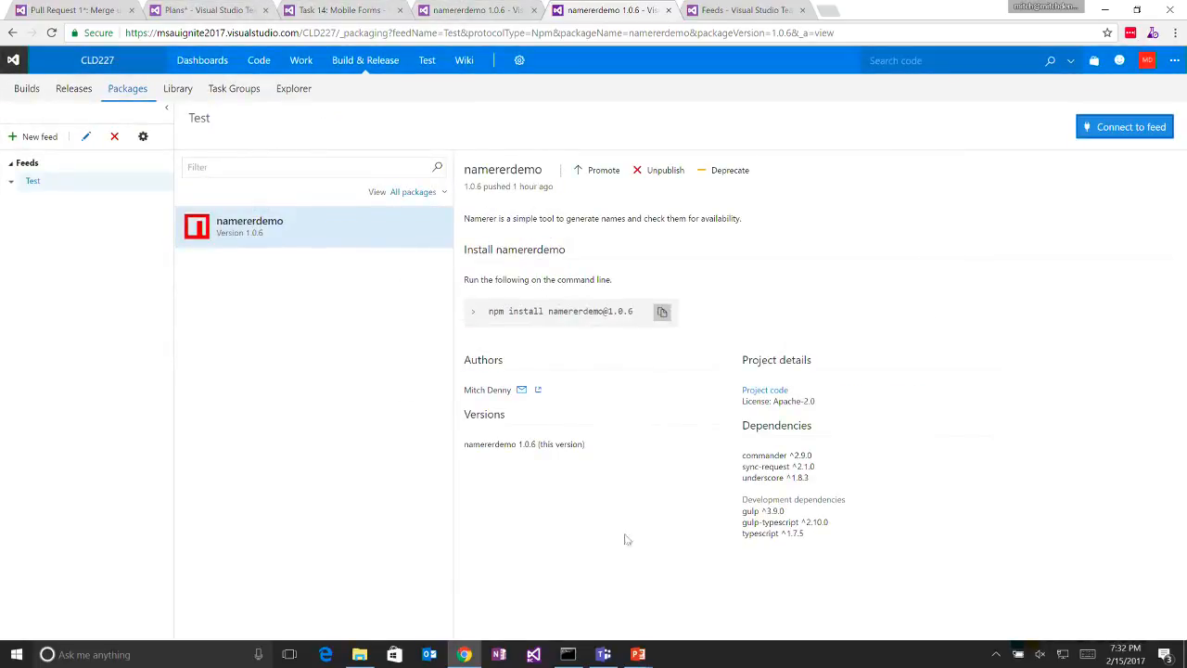
# - Switch to the PowerPoint slide show and advance from Package Management to the Testing title slide
pyautogui.moveTo(639, 654)
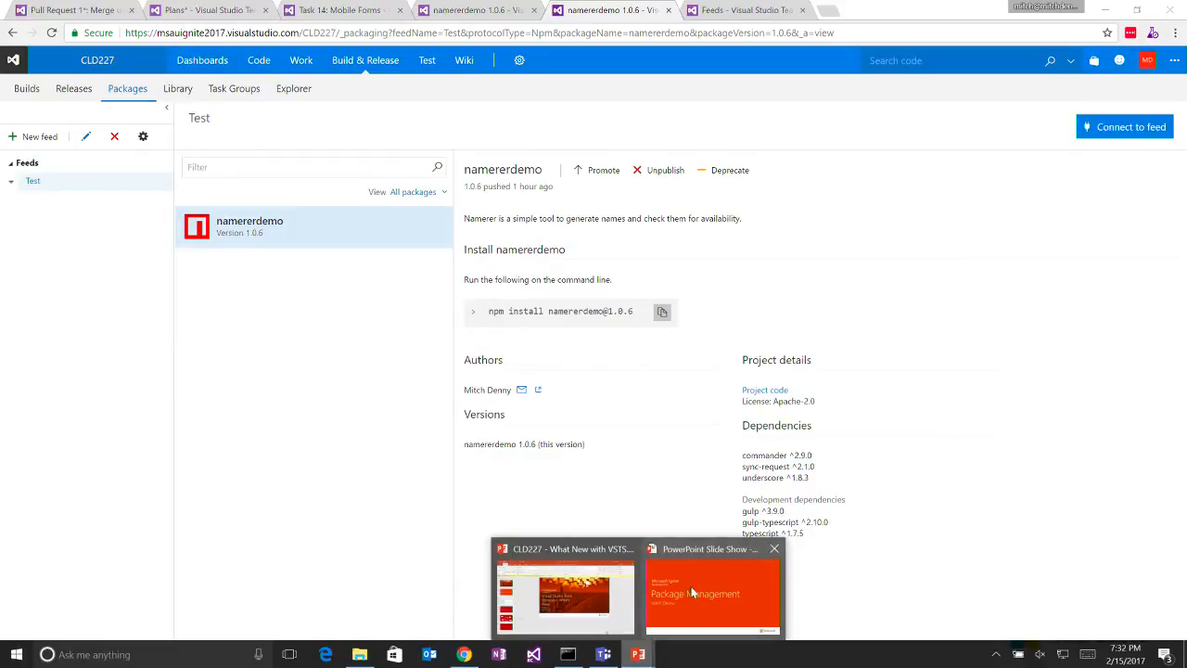
pyautogui.click(694, 592)
pyautogui.press('Right')
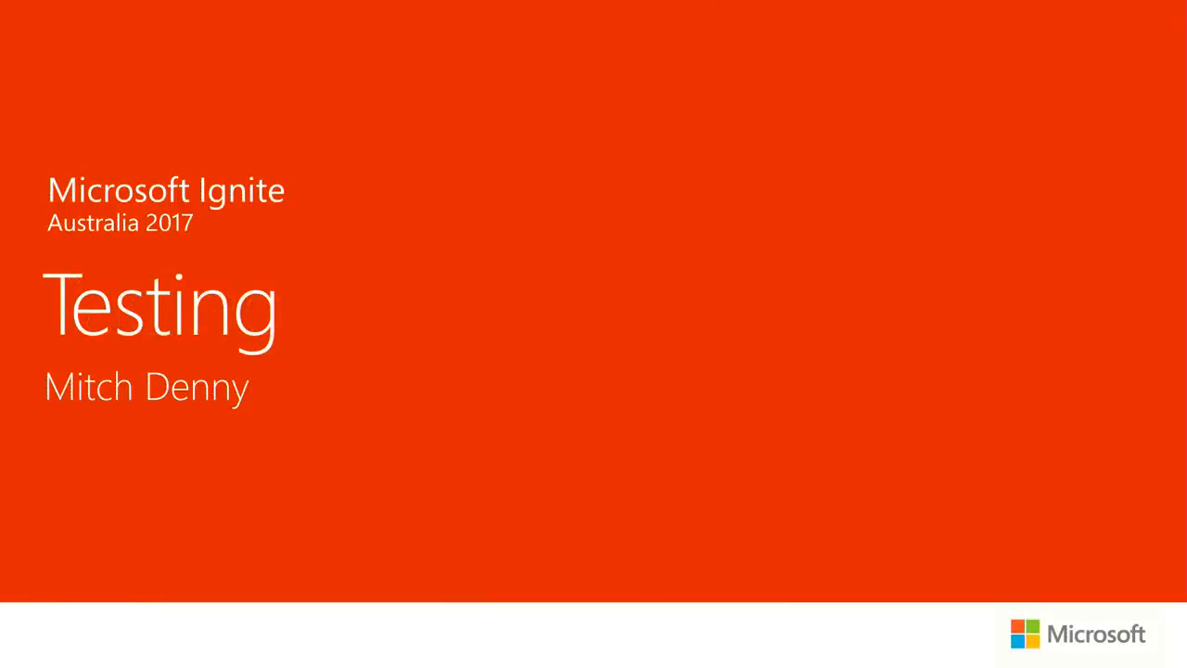
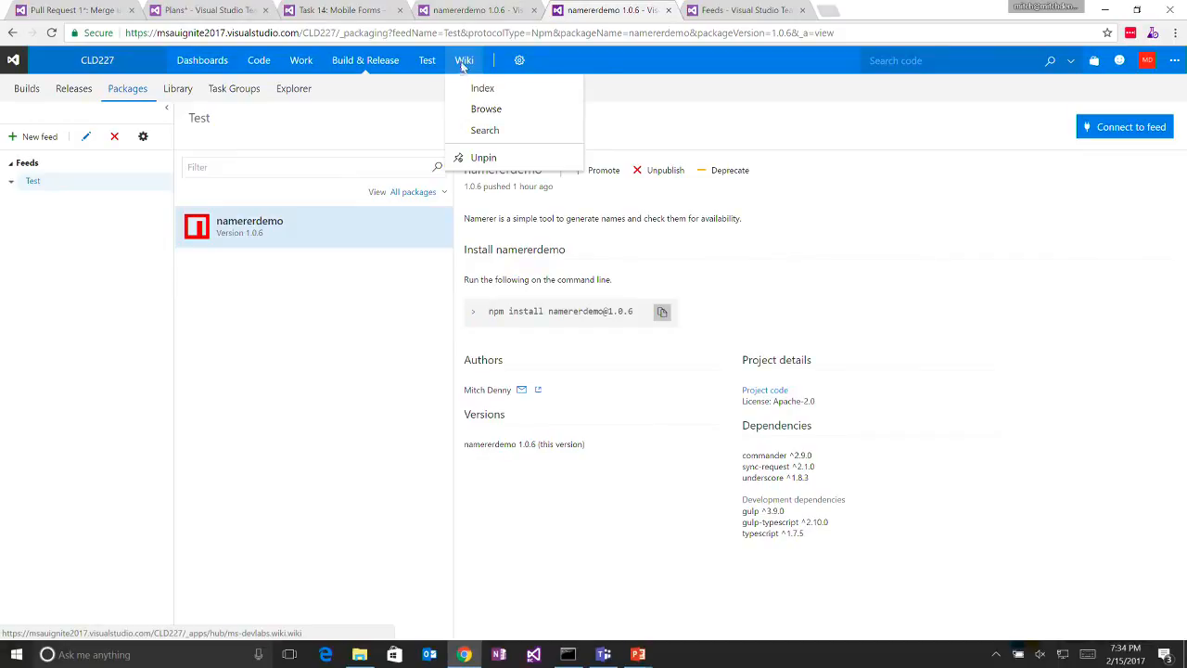
# - Open the CLD227 project's wiki, and view the files of the Wiki repository in a separate browser tab
pyautogui.click(462, 63)
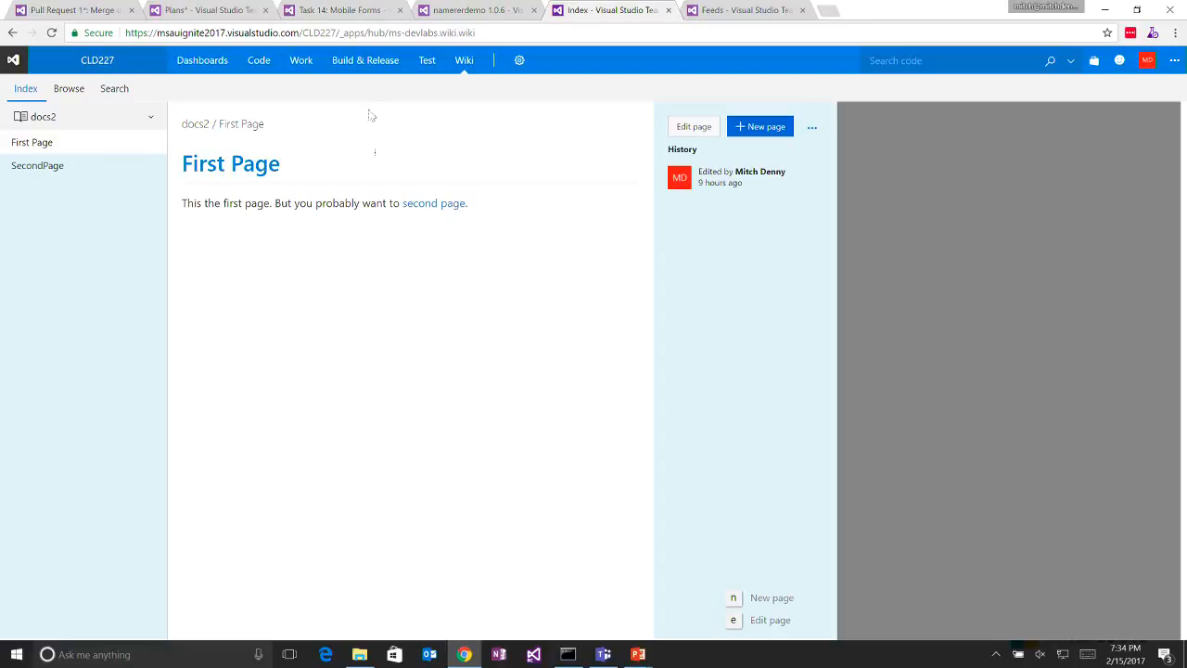
pyautogui.moveTo(257, 61)
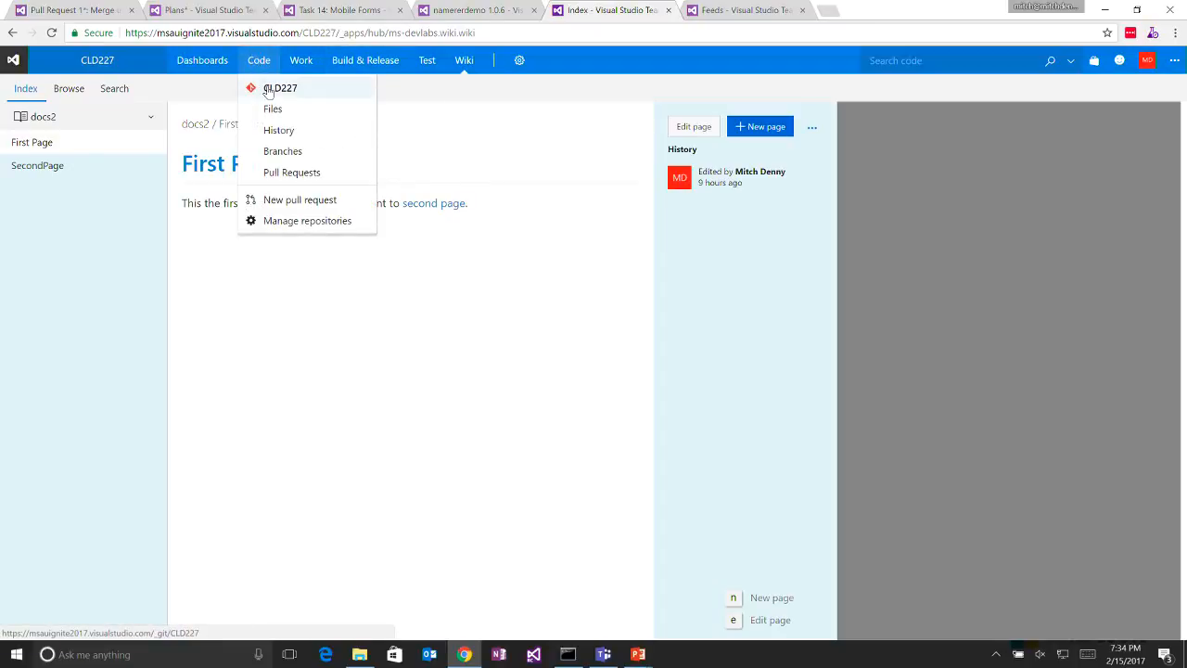
pyautogui.middleClick(266, 88)
pyautogui.click(766, 10)
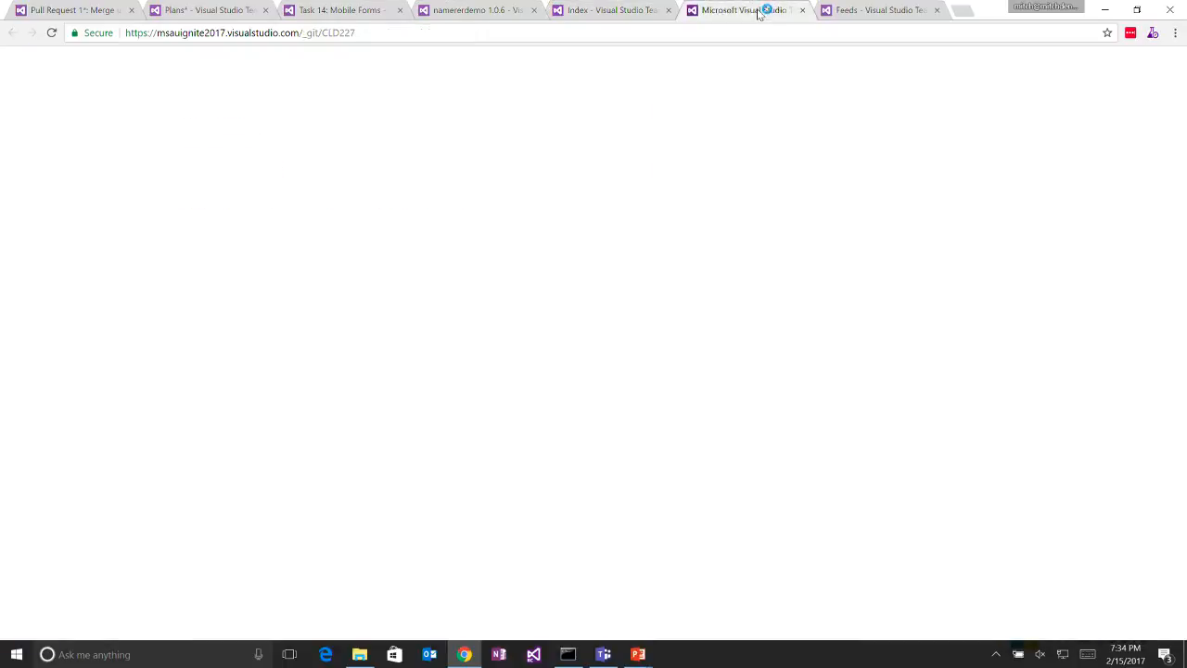
pyautogui.click(70, 93)
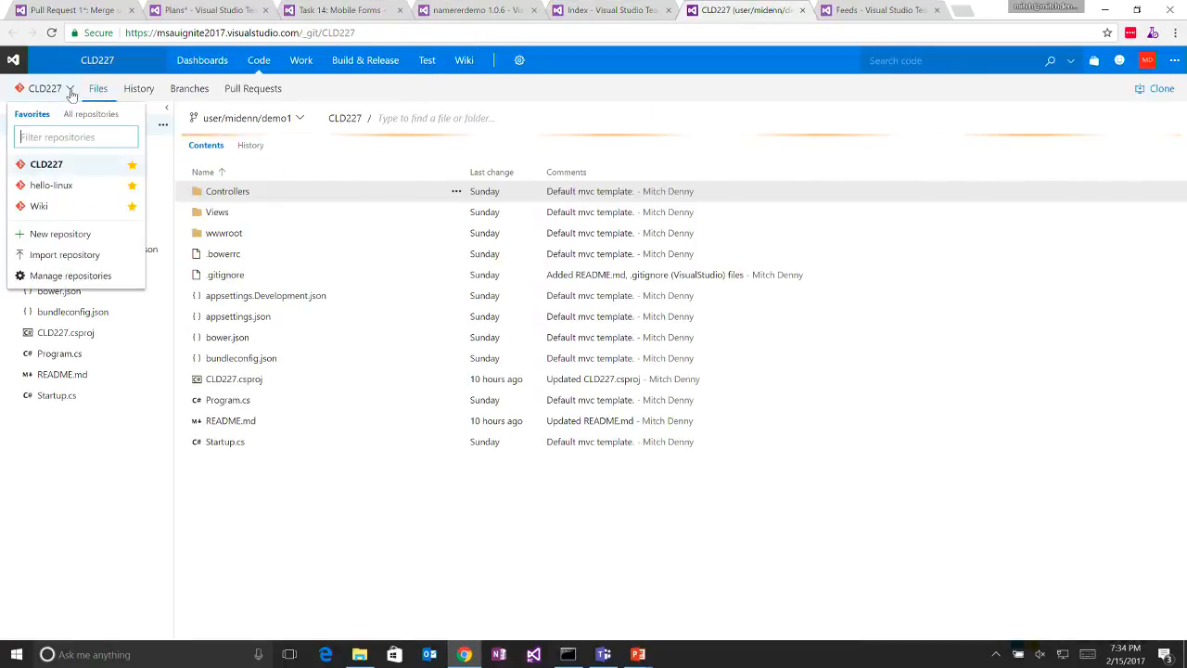
pyautogui.click(46, 202)
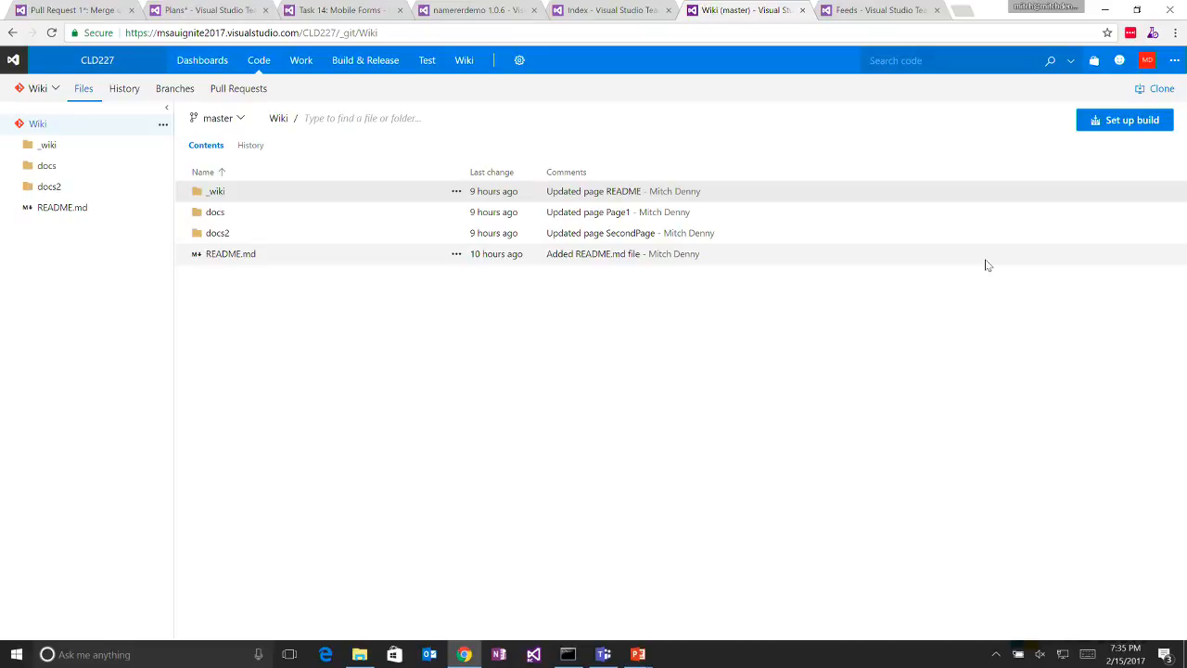
# - Turn on quiet hours for the Windows notifications
pyautogui.rightClick(1018, 655)
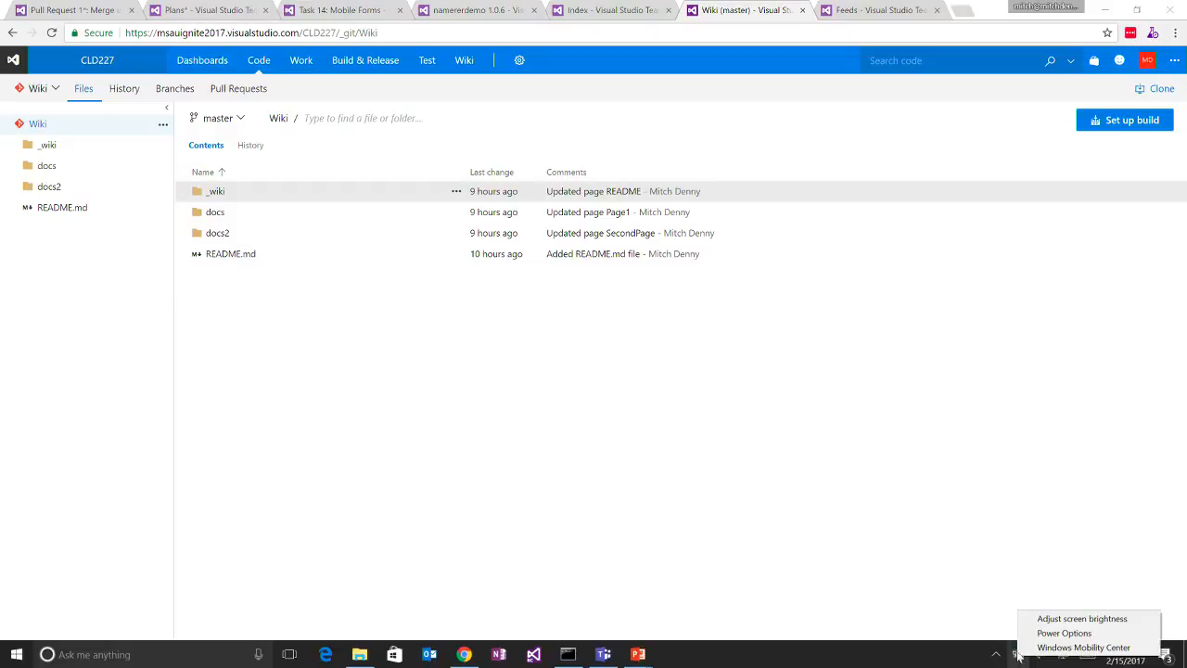
pyautogui.rightClick(981, 521)
pyautogui.click(948, 562)
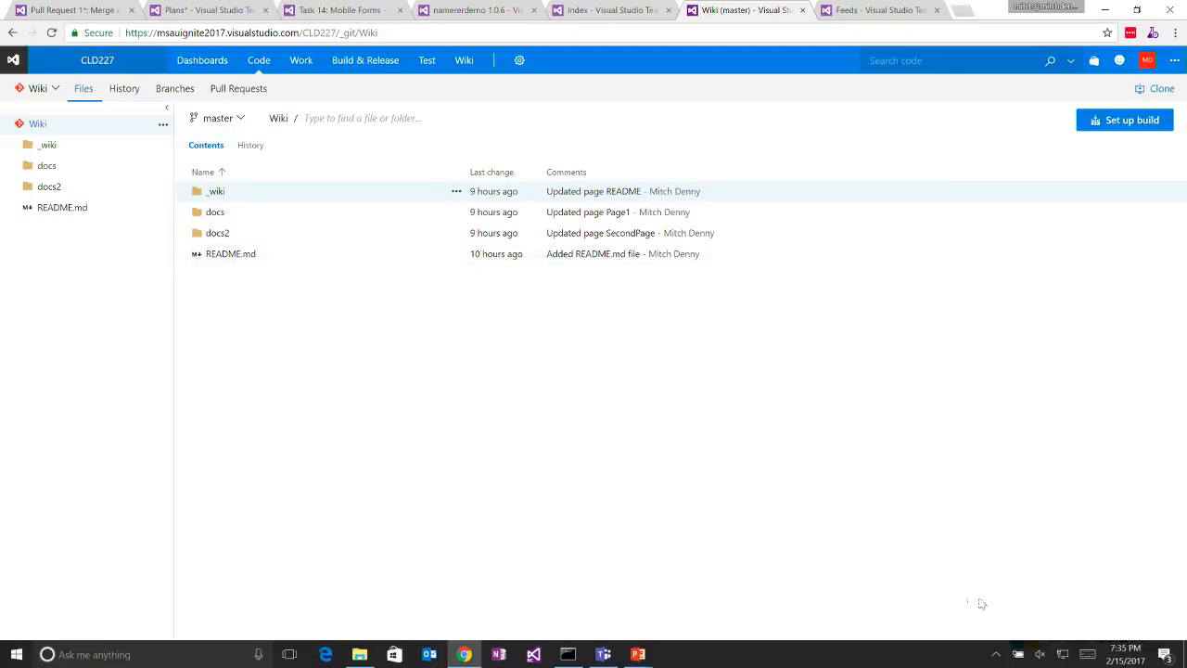
pyautogui.click(997, 653)
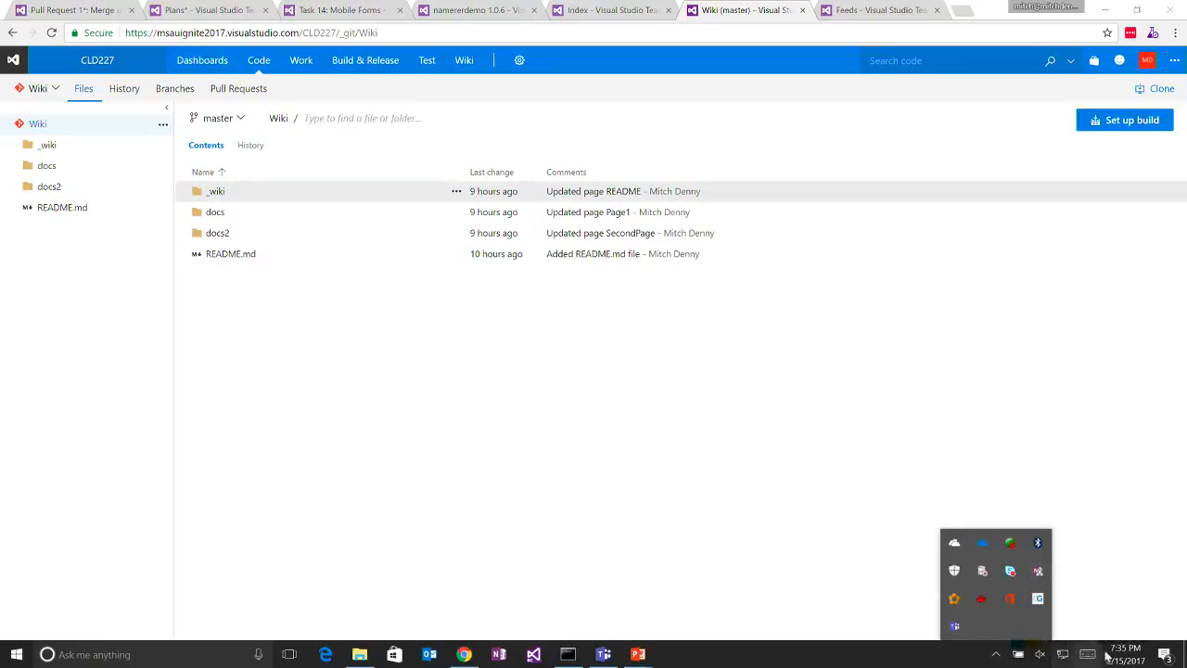
pyautogui.rightClick(1163, 657)
pyautogui.click(1163, 658)
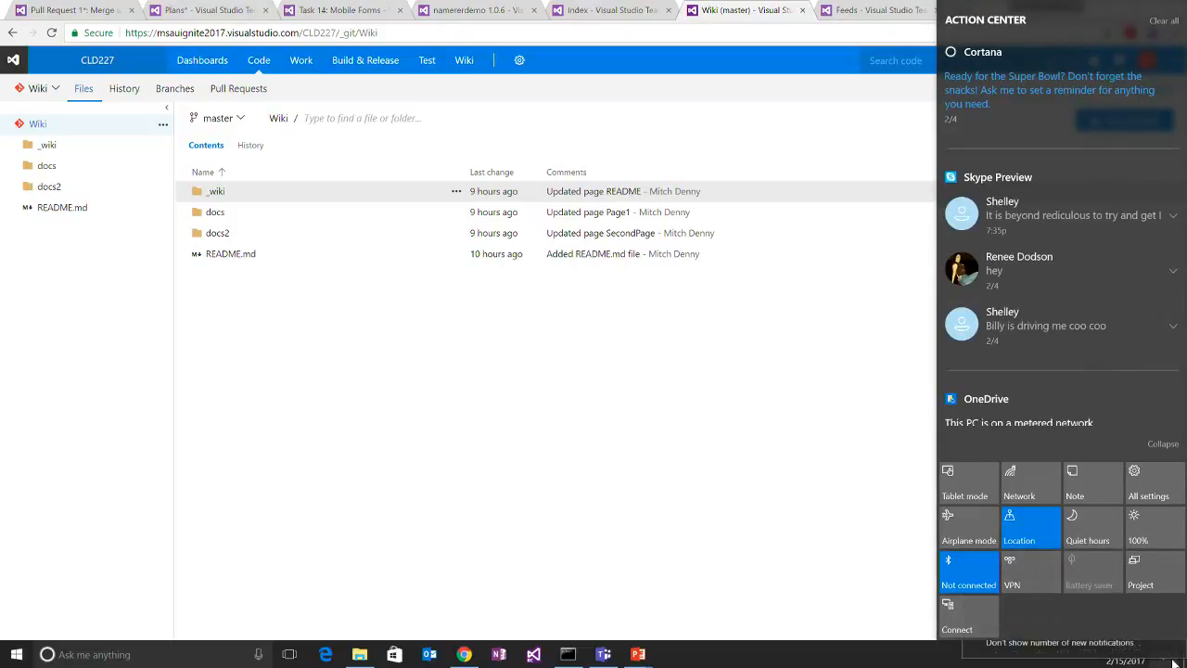
pyautogui.click(832, 566)
pyautogui.rightClick(1169, 656)
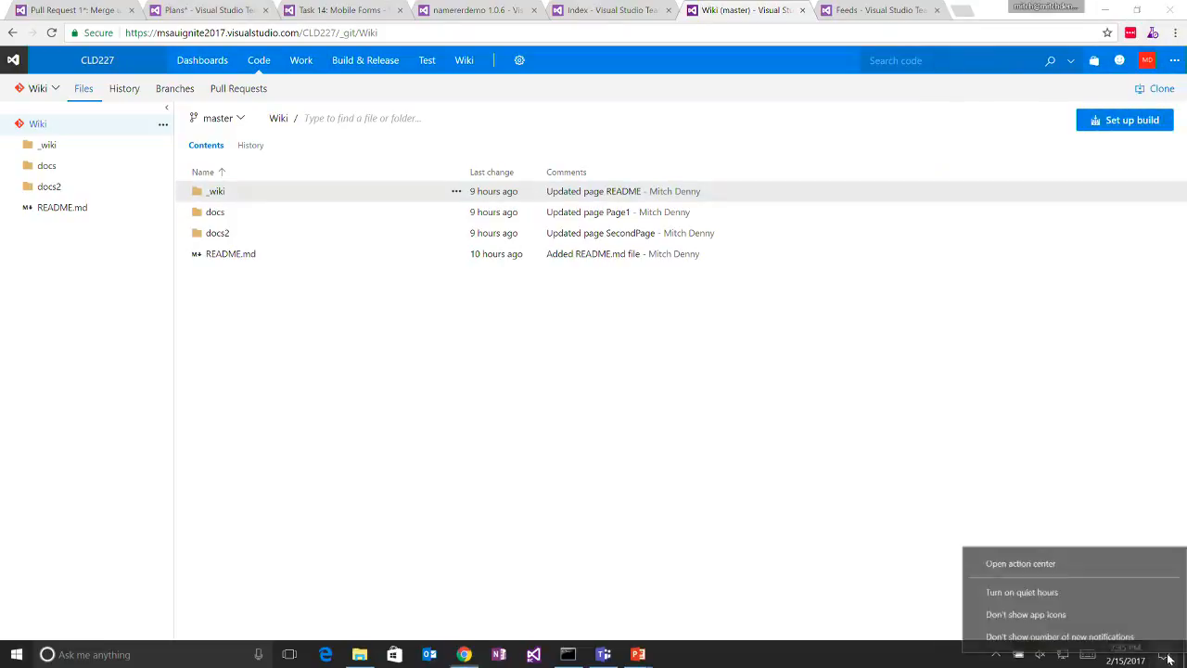
pyautogui.click(1128, 599)
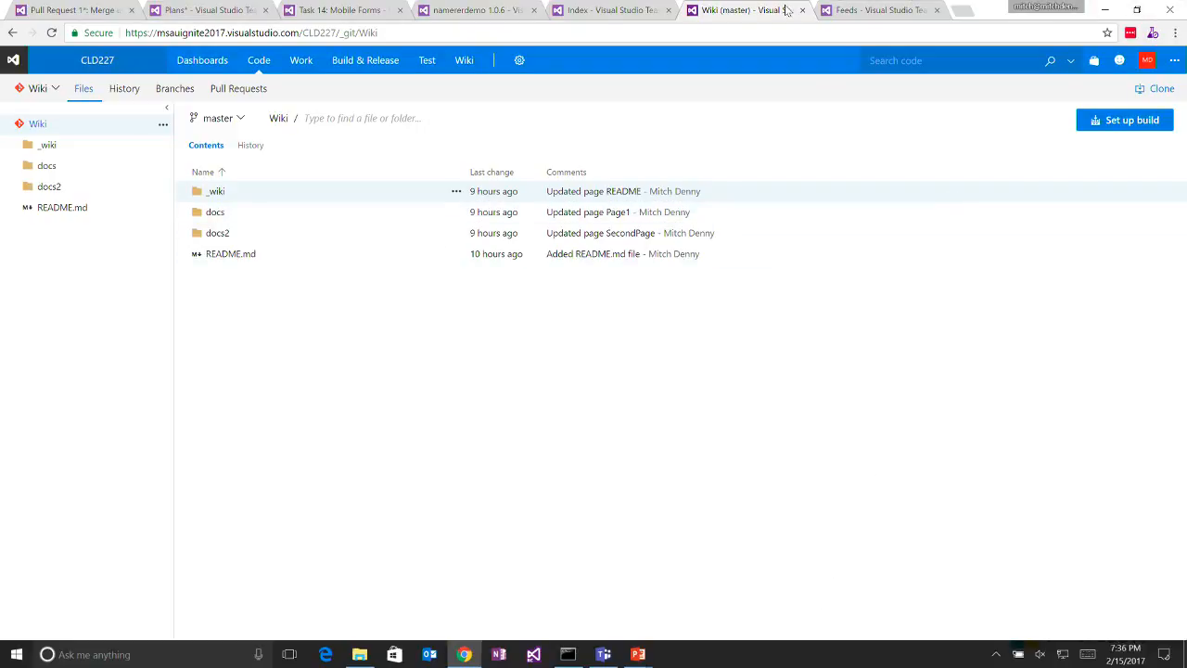
# - Open the wiki's First Page for editing, show the text formatting options and switch the editor to Markdown source mode
pyautogui.click(591, 11)
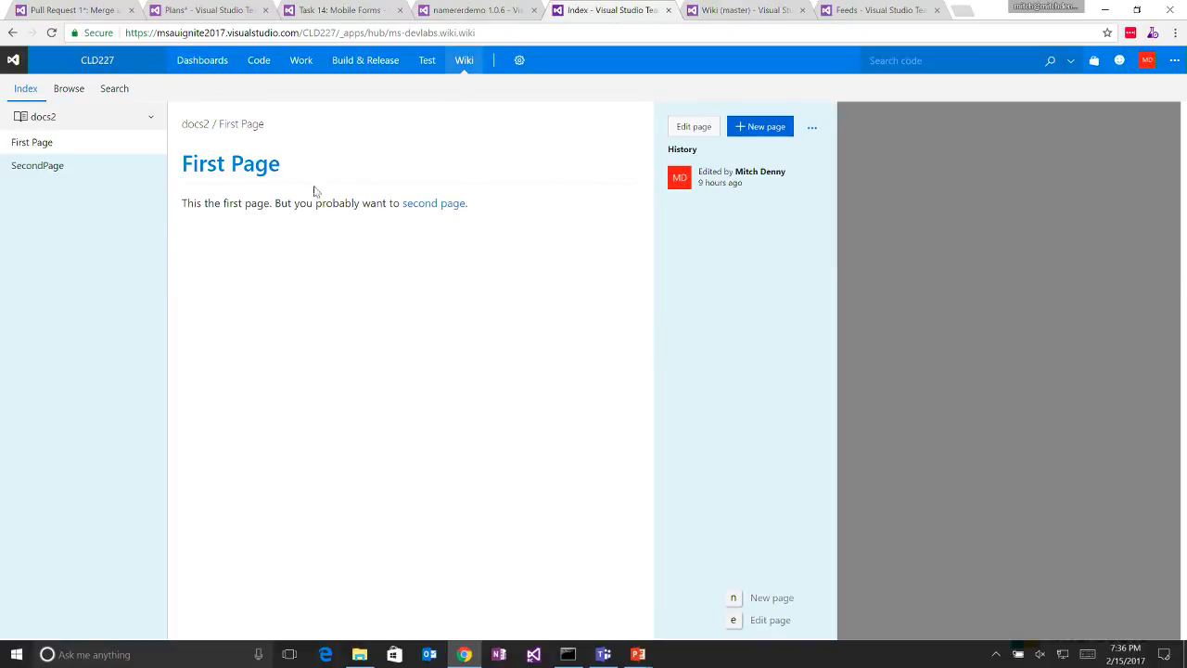
pyautogui.click(696, 127)
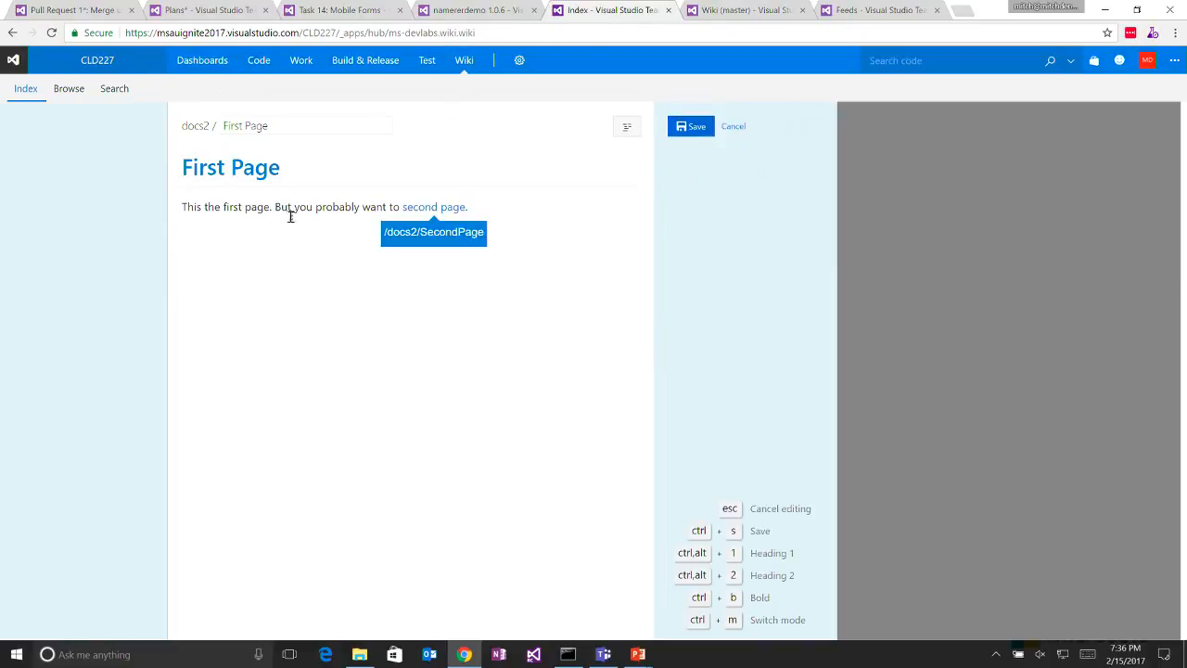
pyautogui.moveTo(281, 207); pyautogui.dragTo(333, 204)
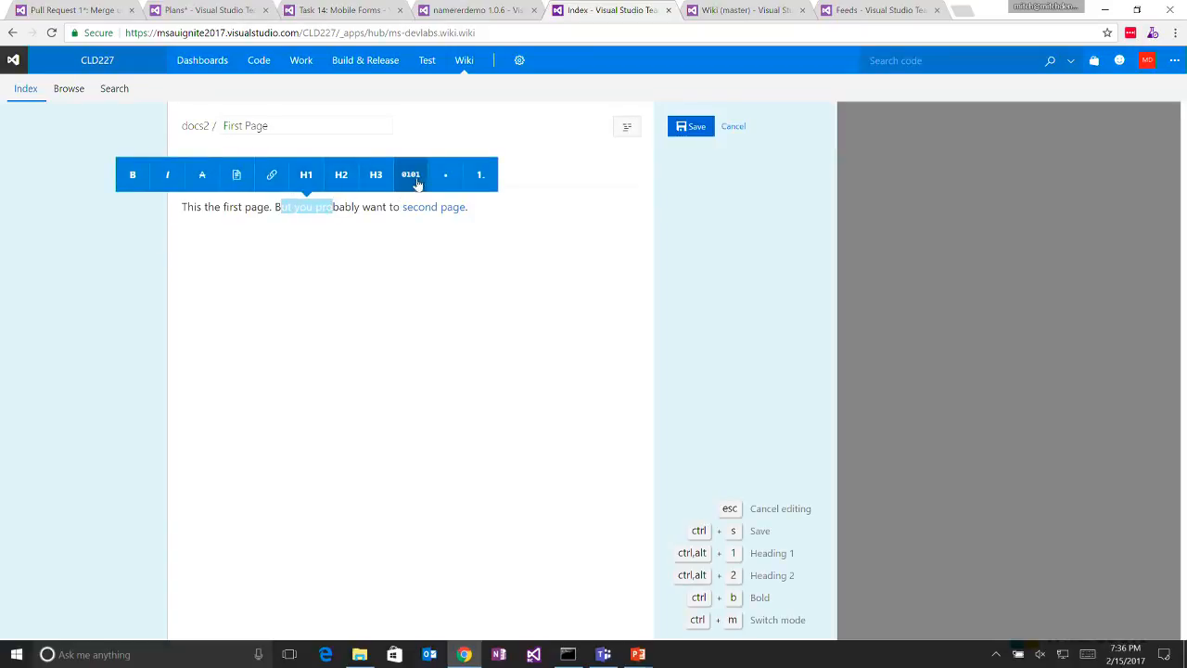
pyautogui.tripleClick(363, 278)
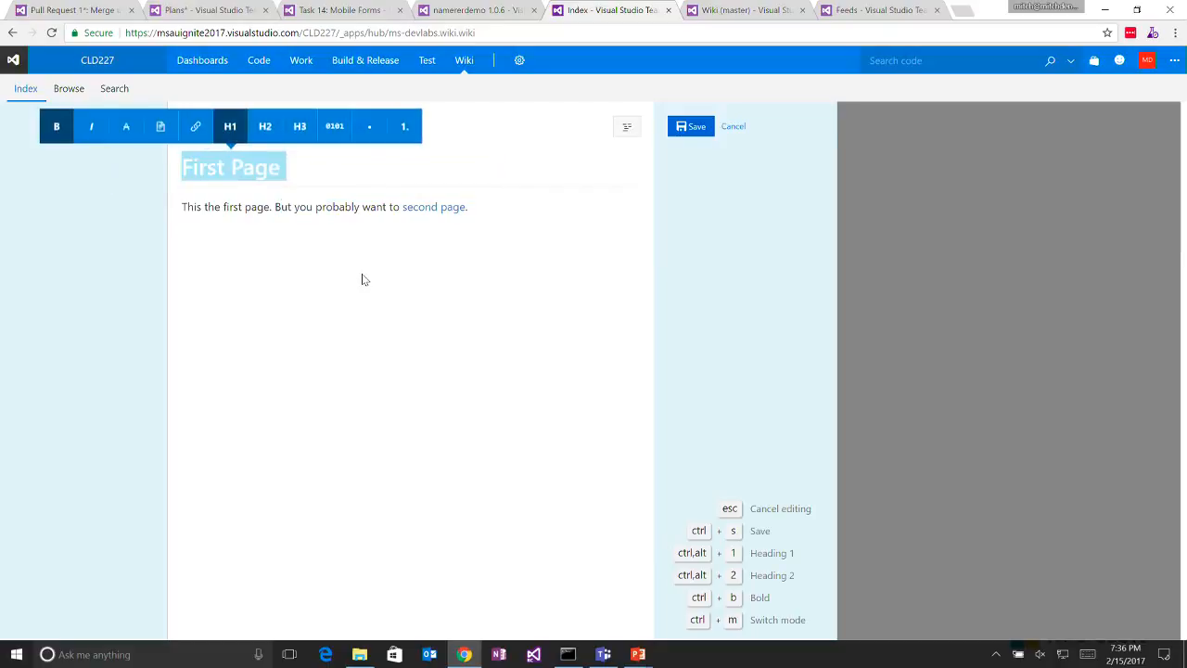
pyautogui.click(364, 287)
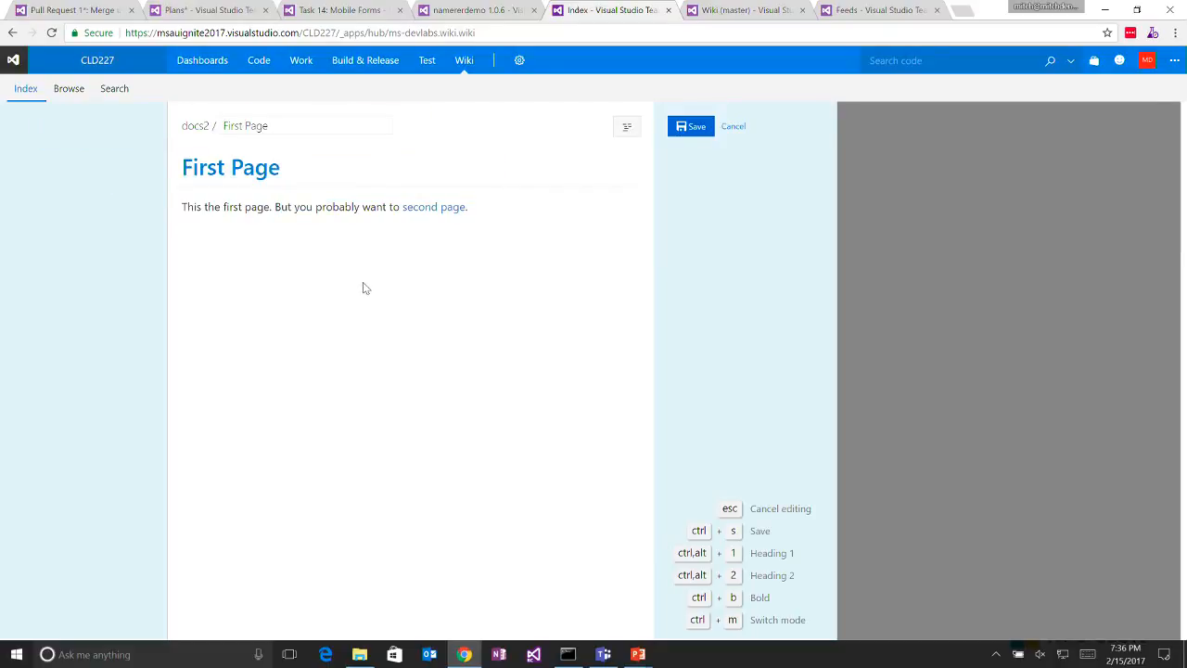
pyautogui.hotkey('ctrl', 'm')
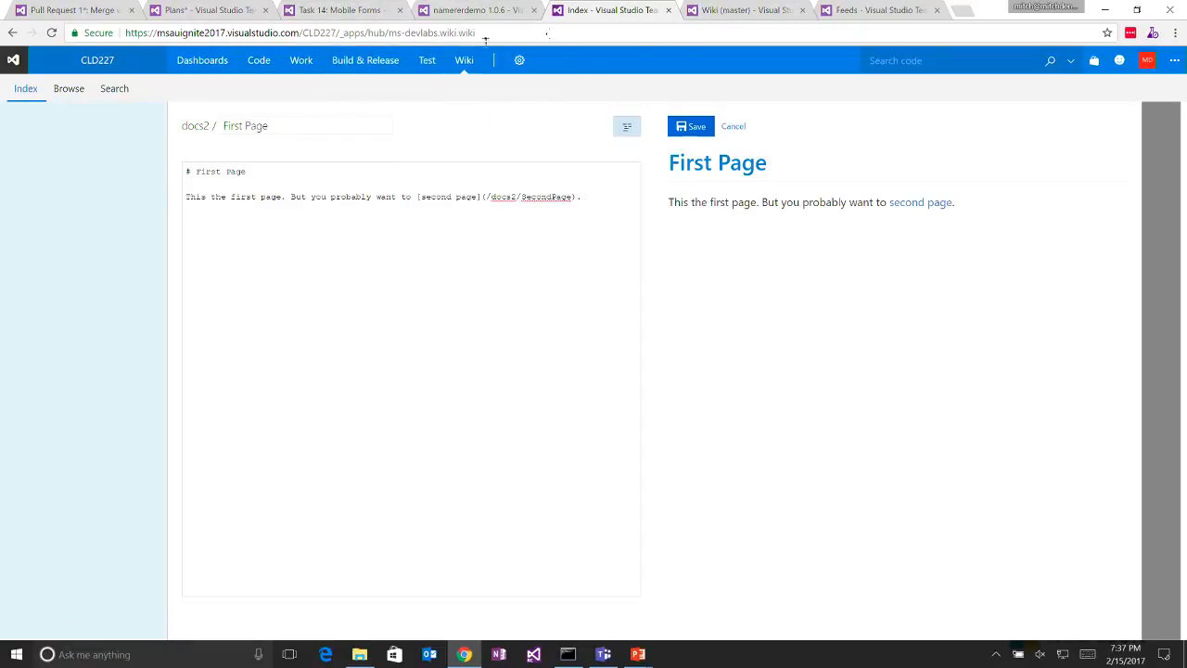
# - Switch to the PowerPoint slide show, advance from Wiki to the Extensions title slide, and return to Chrome
pyautogui.moveTo(350, 67)
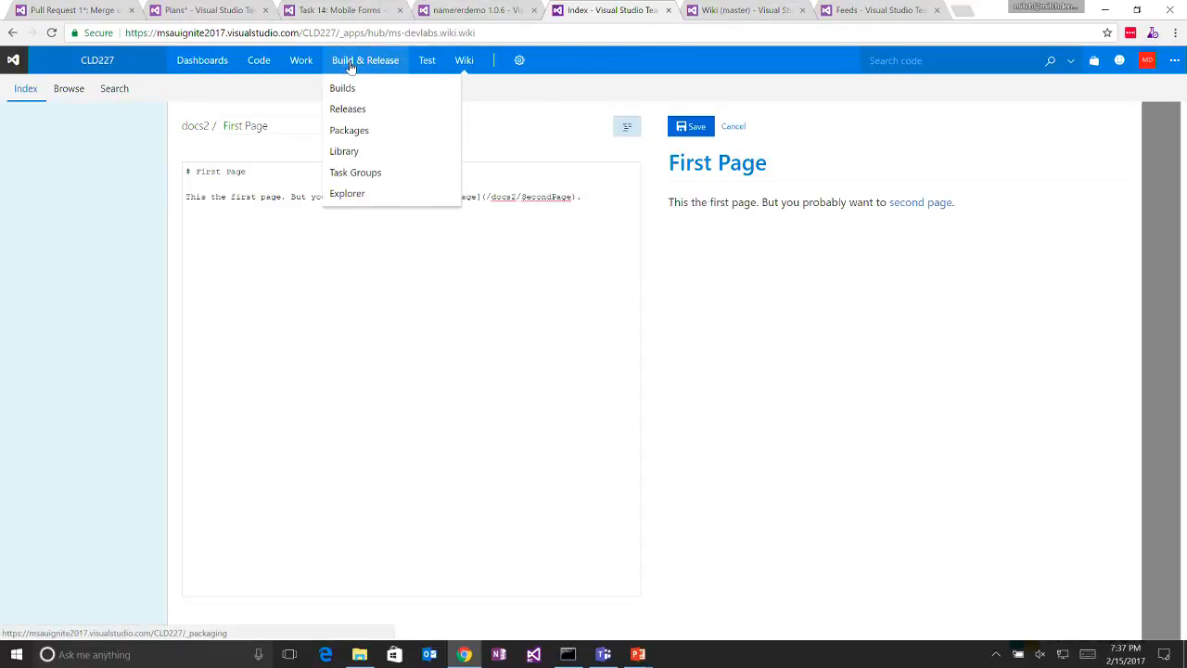
pyautogui.moveTo(287, 59)
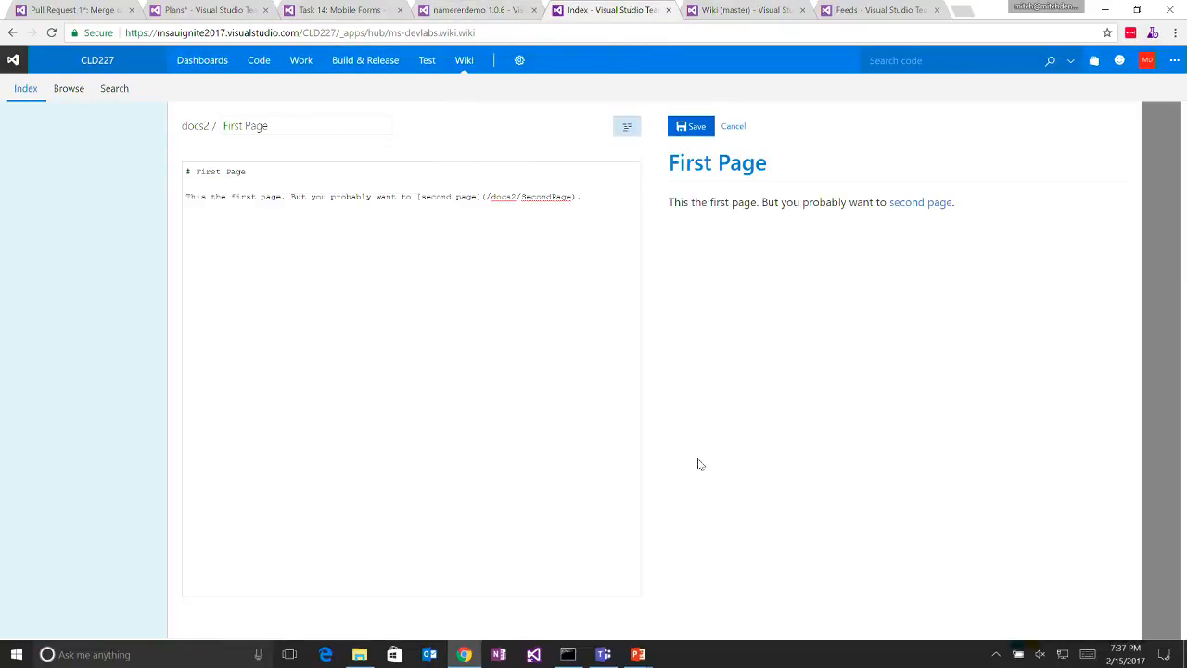
pyautogui.moveTo(645, 658)
pyautogui.click(710, 599)
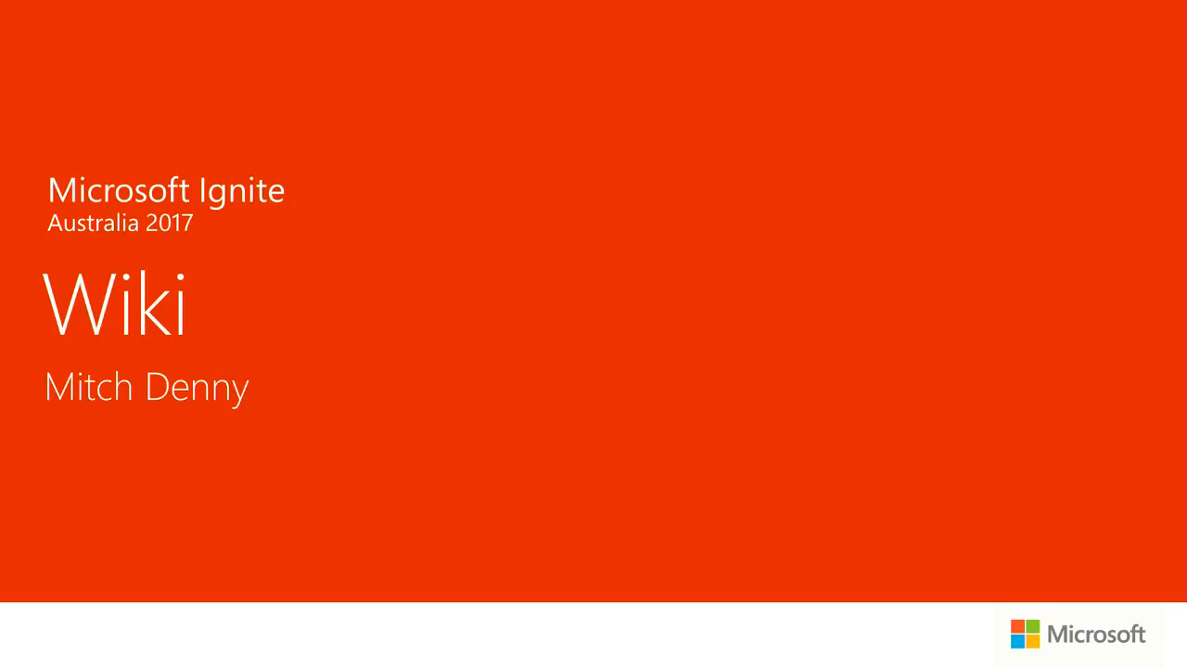
pyautogui.press('Right')
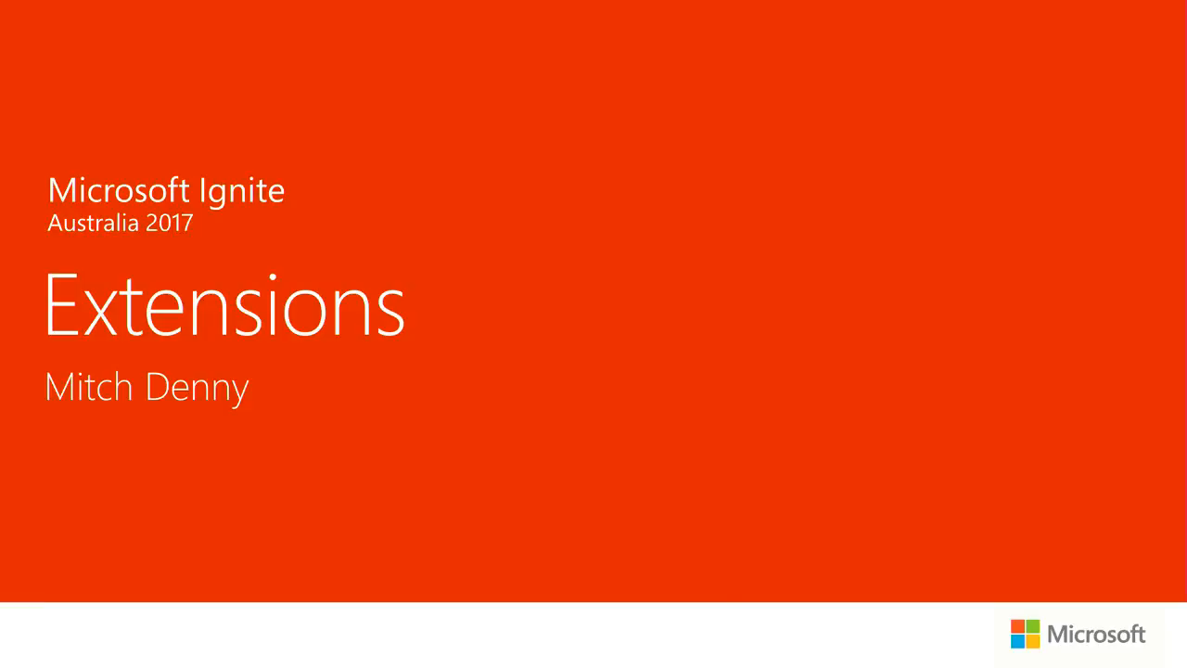
pyautogui.hotkey('alt', 'Tab')
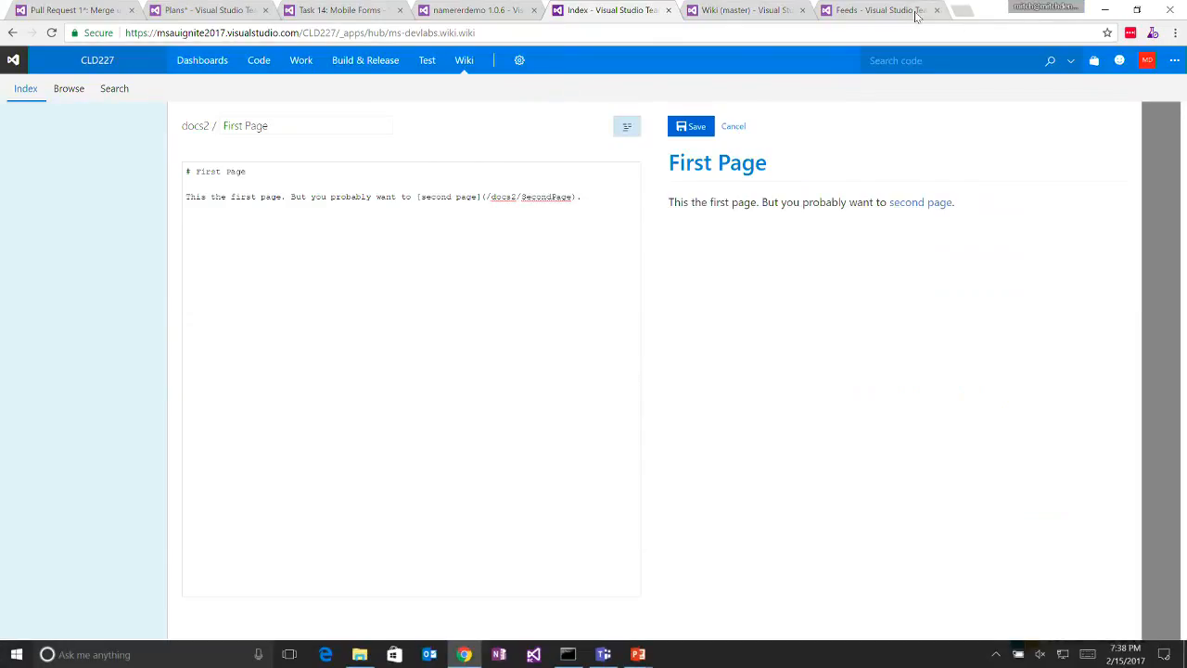
pyautogui.click(916, 15)
pyautogui.click(884, 37)
pyautogui.write('mar')
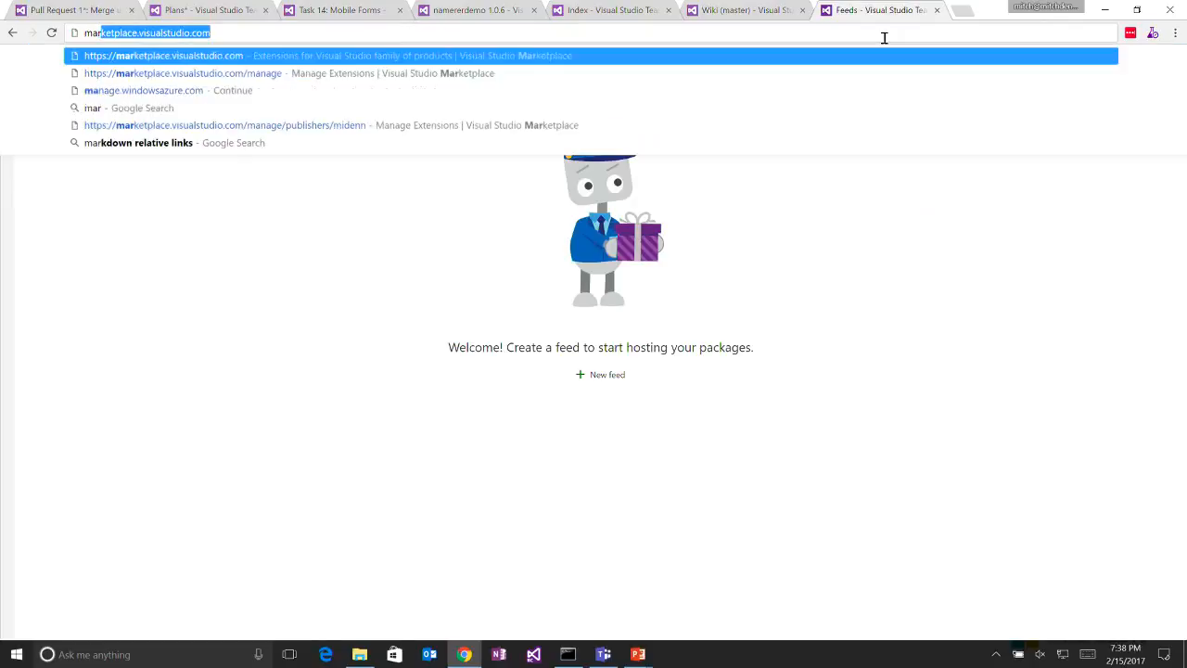
pyautogui.write('t')
pyautogui.press('Escape')
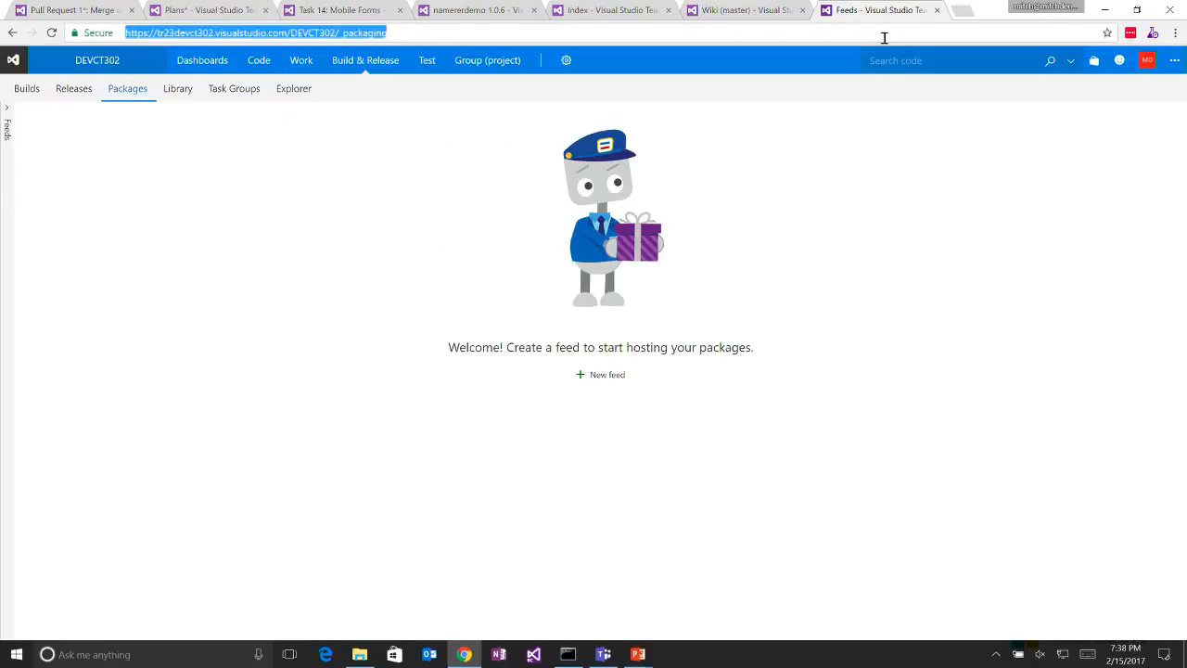
# - Open marketplace.visualstudio.com in a new browser tab and search the Visual Studio Team Services extensions for "deli"
pyautogui.click(963, 11)
pyautogui.write('mar')
pyautogui.press('Return')
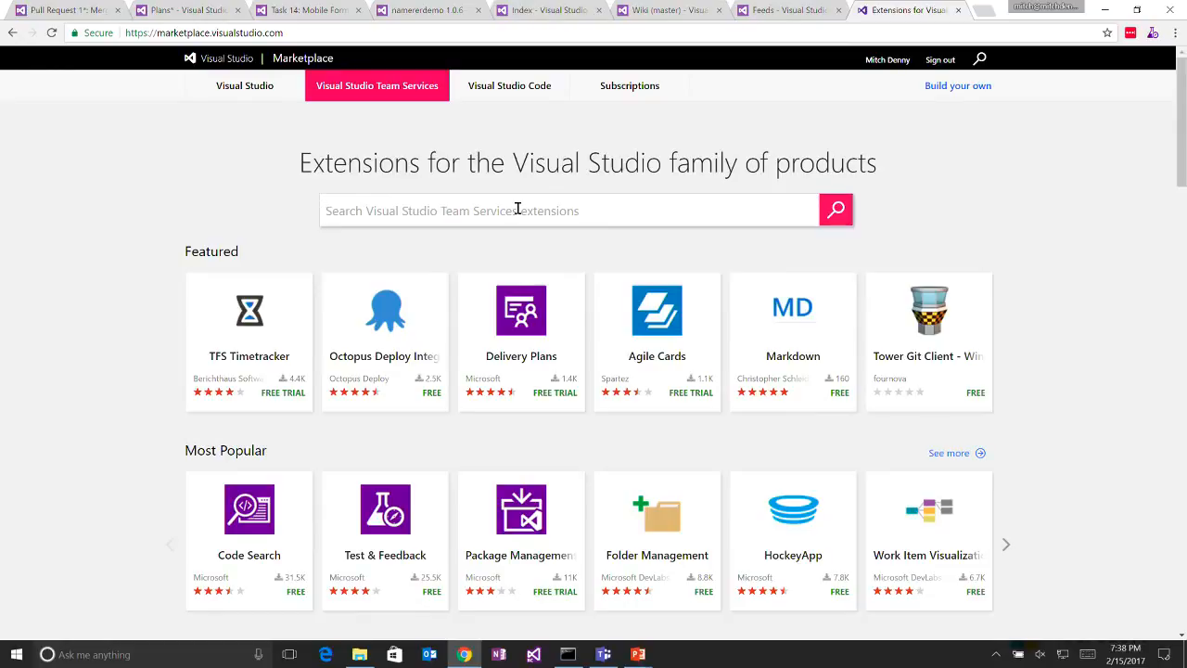
pyautogui.write('deli')
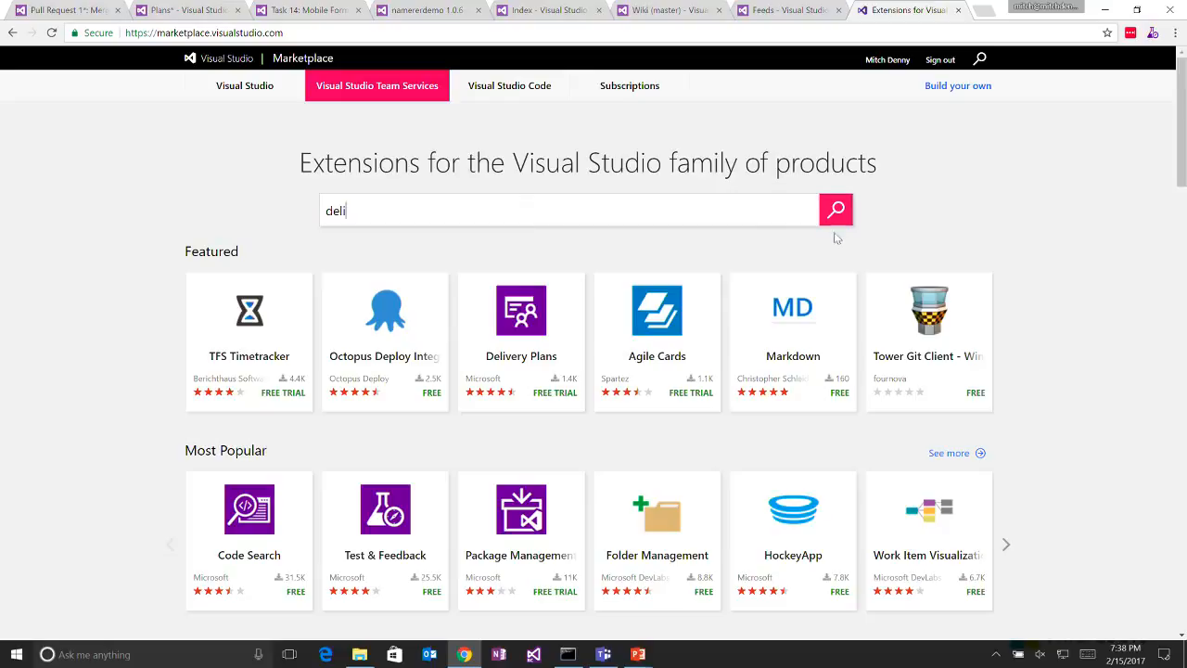
pyautogui.click(835, 210)
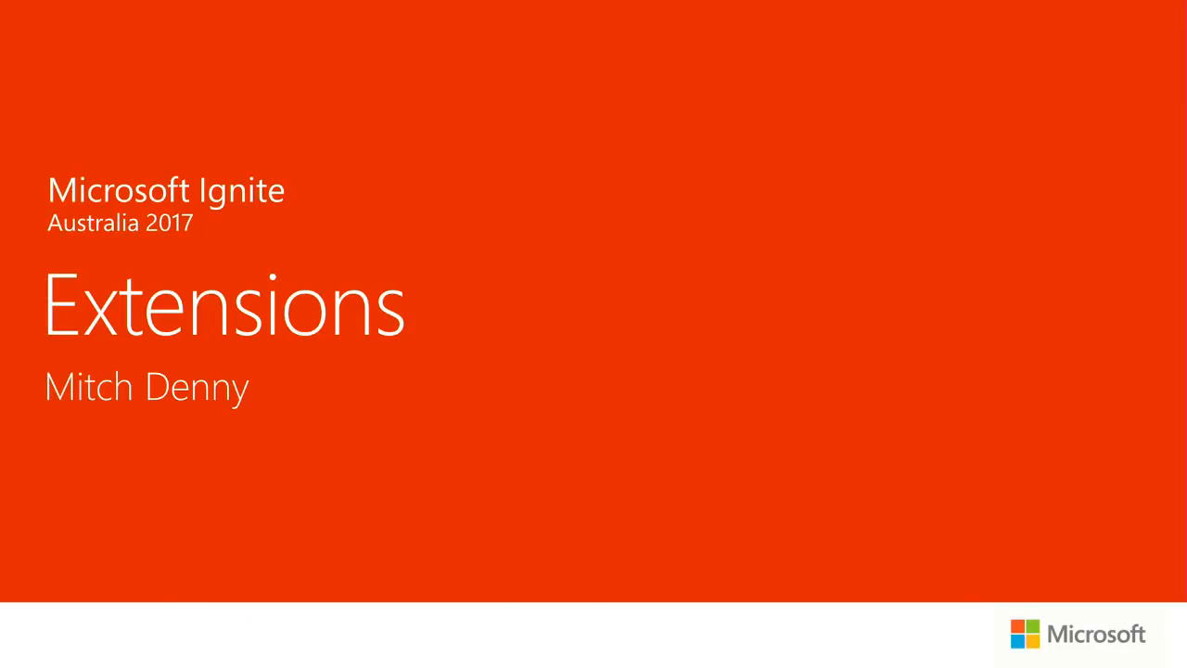
# - Switch to PowerPoint, exit the slide show and select slide 42, the Wrapping Up slide
pyautogui.press('Escape')
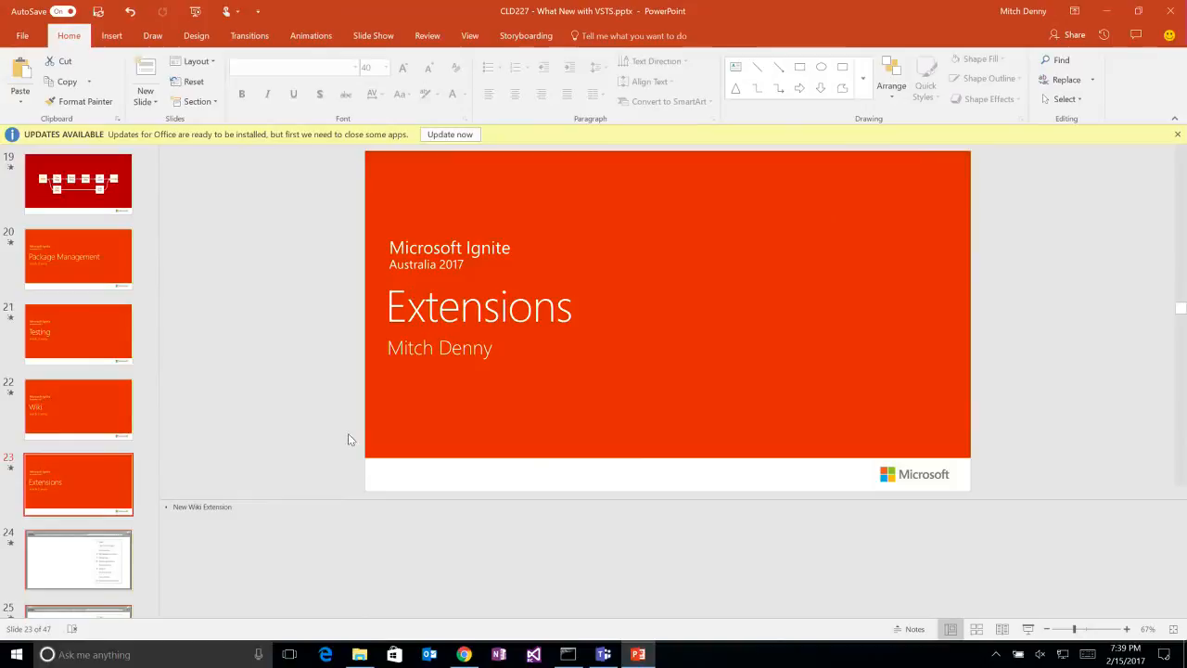
pyautogui.scroll(-15, 98, 487)
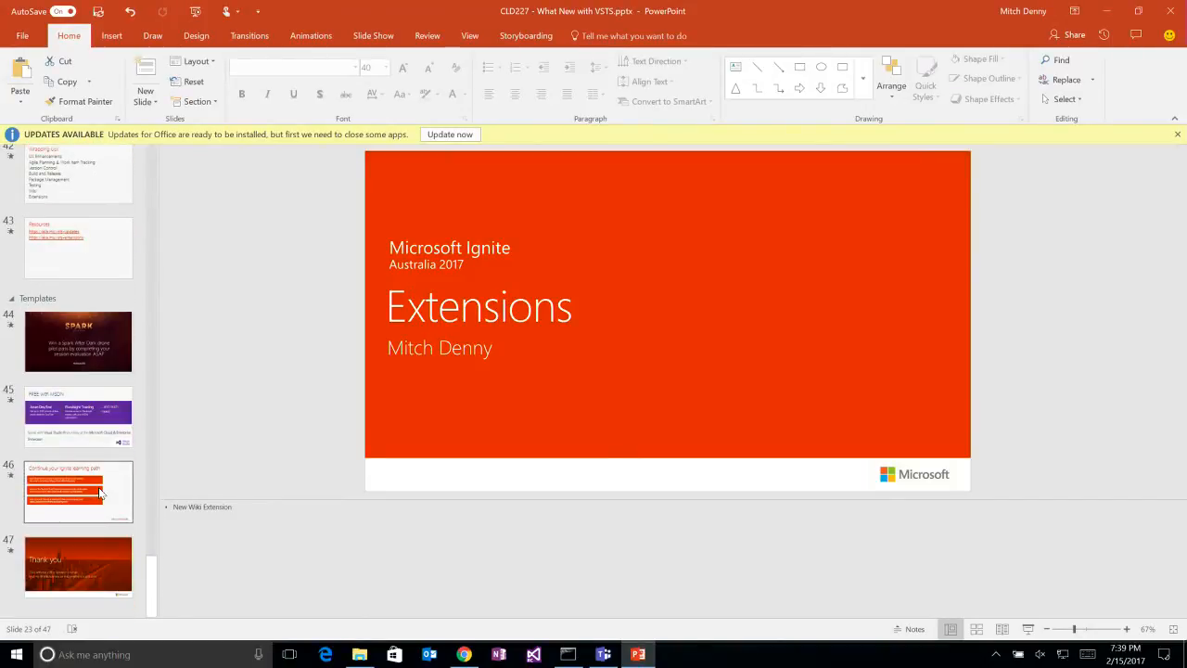
pyautogui.scroll(1, 100, 489)
pyautogui.click(102, 299)
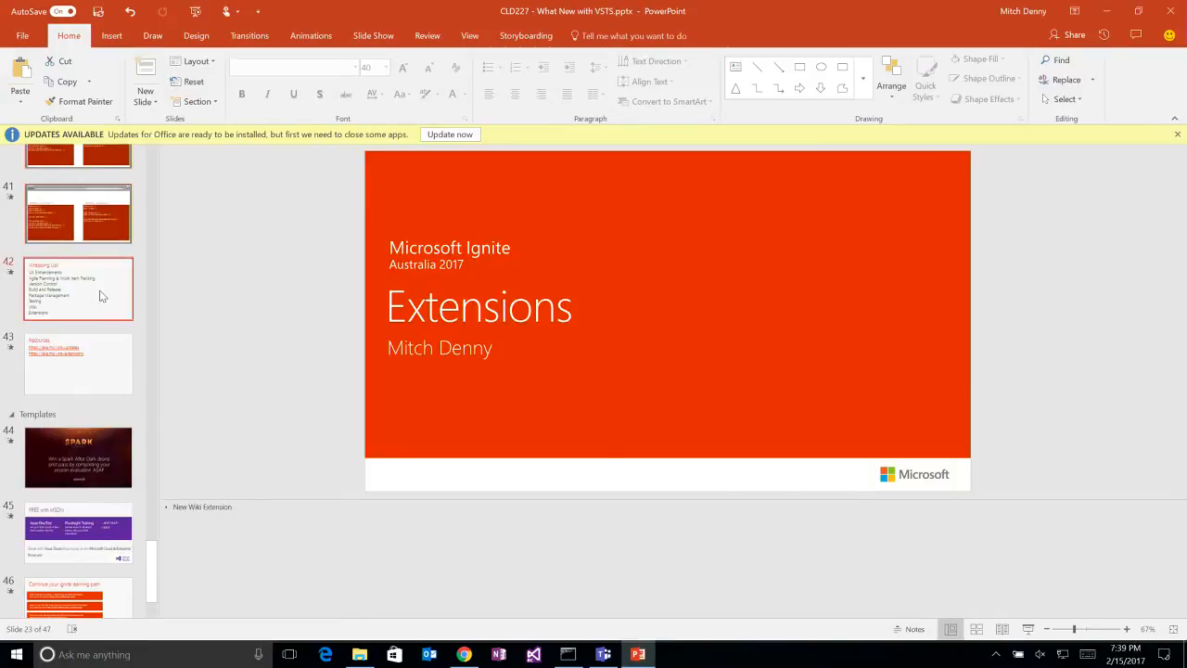